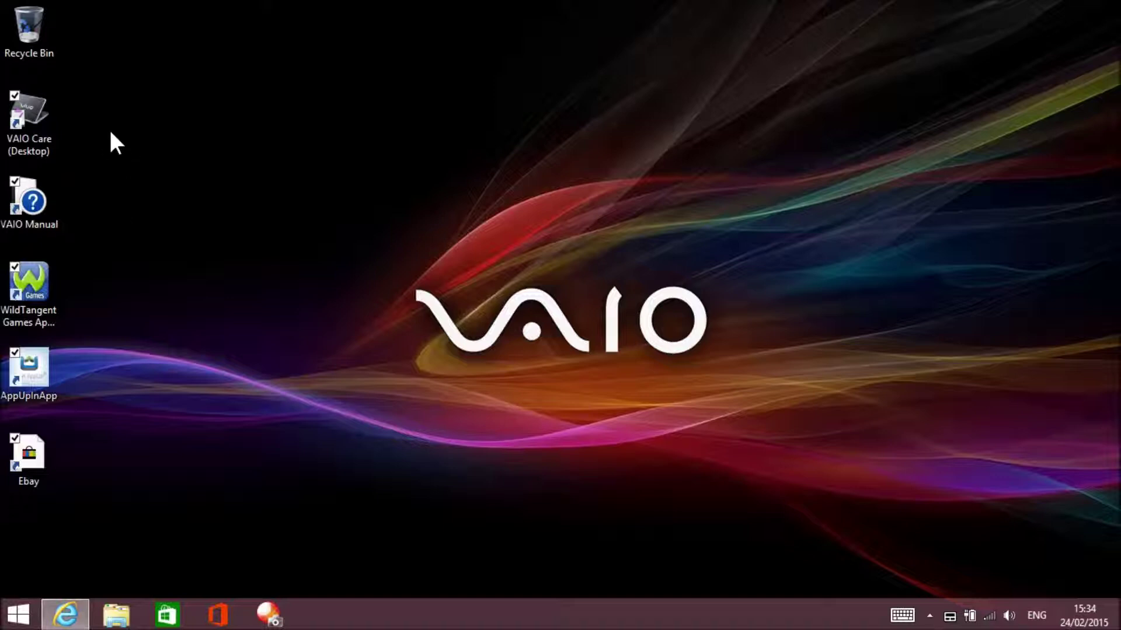
- Delete the VAIO Care (Desktop) shortcut from the desktop
{"action": "left_click", "coordinate": [25, 129]}
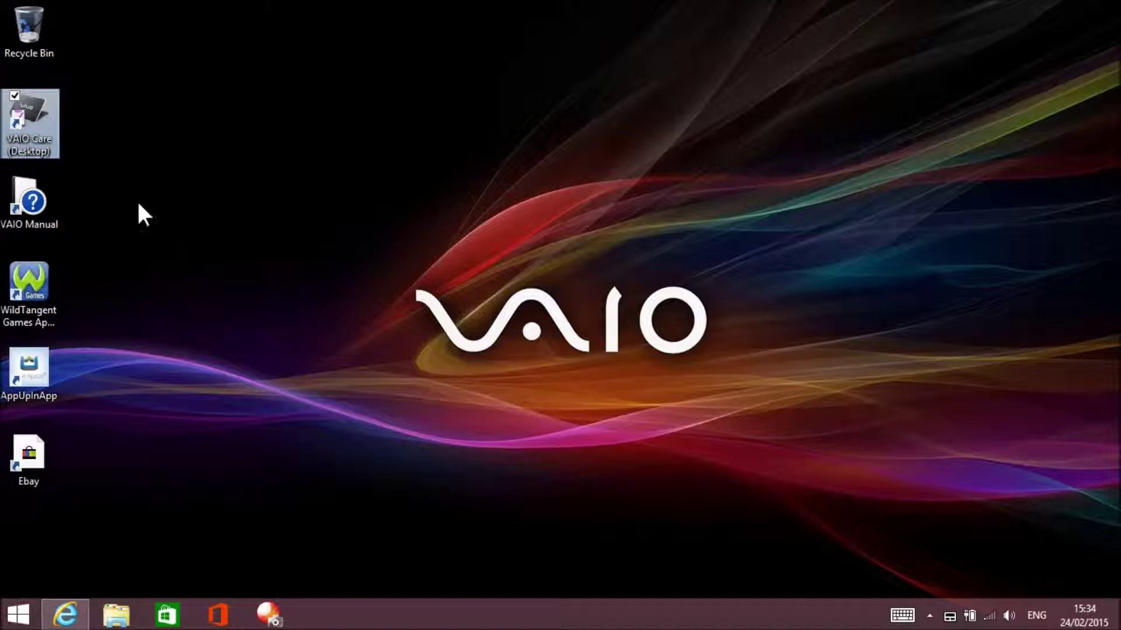
{"action": "left_click_drag", "start_coordinate": [58, 146], "coordinate": [34, 86]}
{"action": "right_click", "coordinate": [33, 126]}
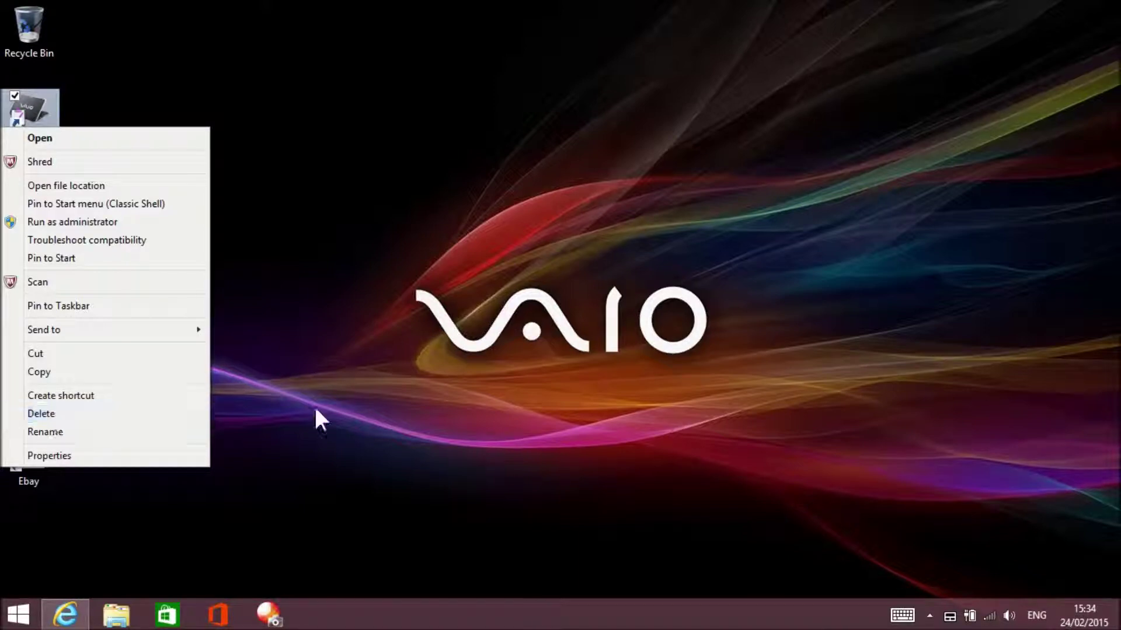
{"action": "left_click", "coordinate": [349, 401]}
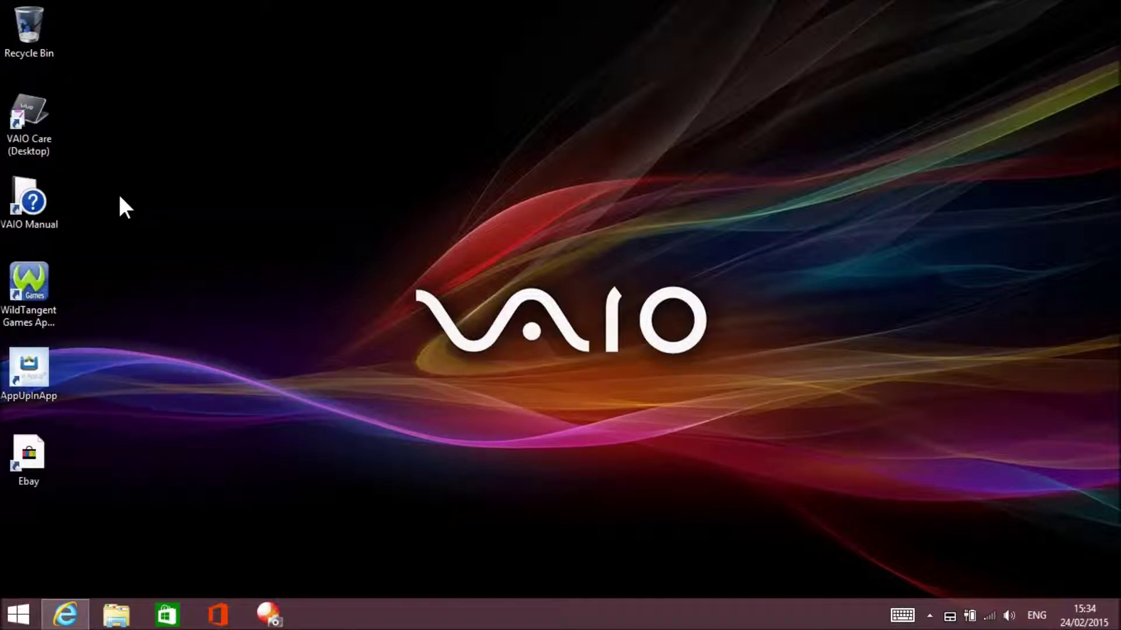
{"action": "left_click", "coordinate": [26, 120]}
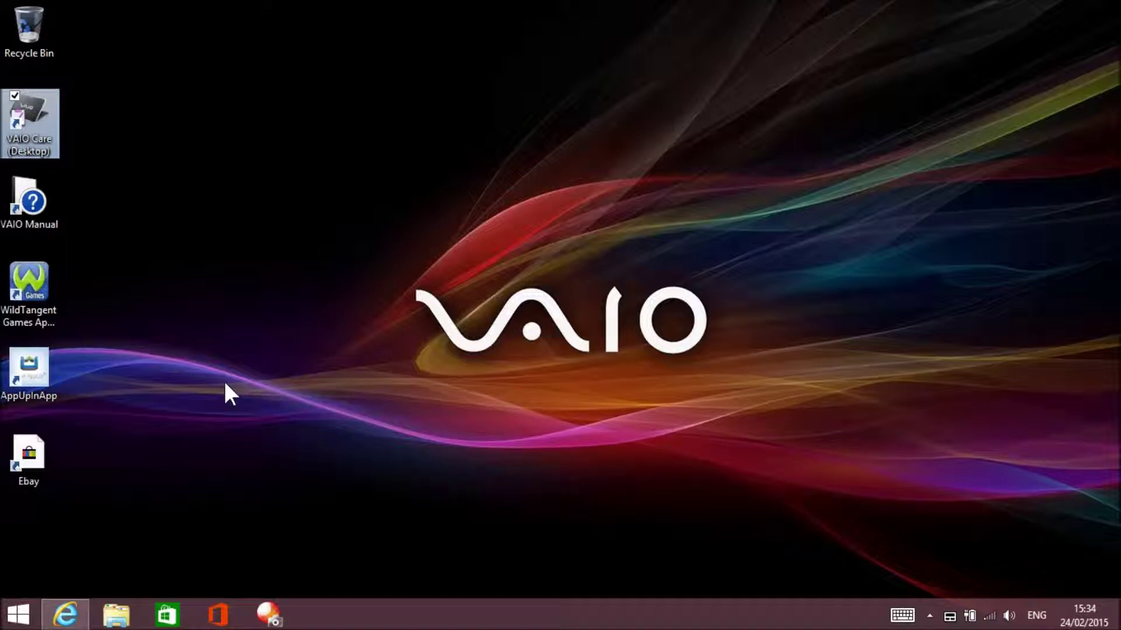
{"action": "key", "text": "Delete"}
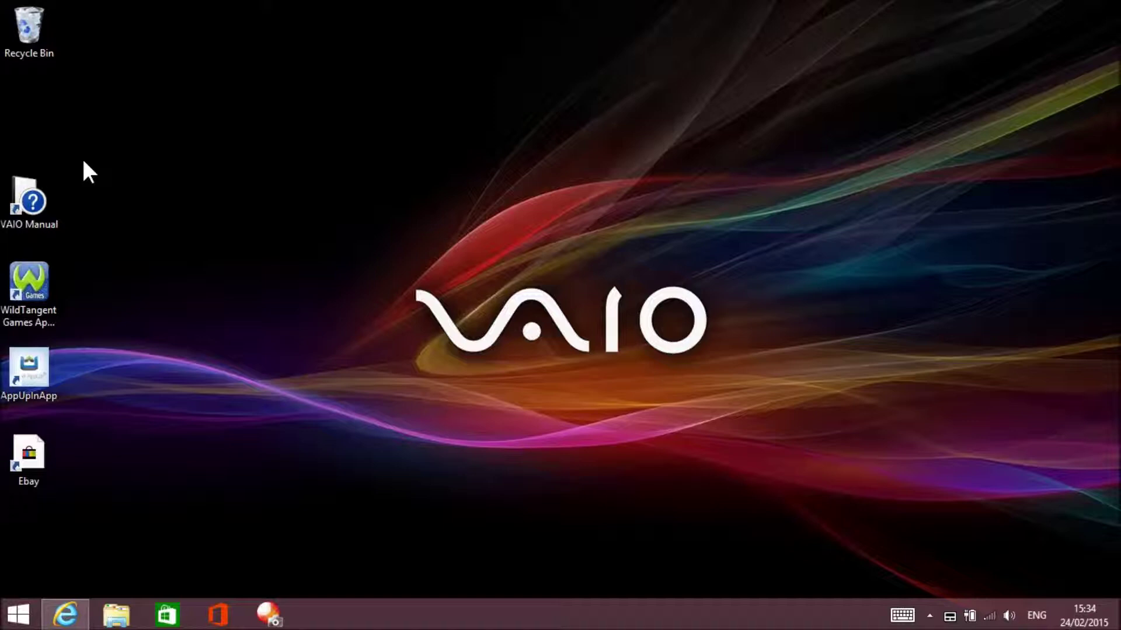
{"action": "left_click_drag", "start_coordinate": [83, 163], "coordinate": [17, 499]}
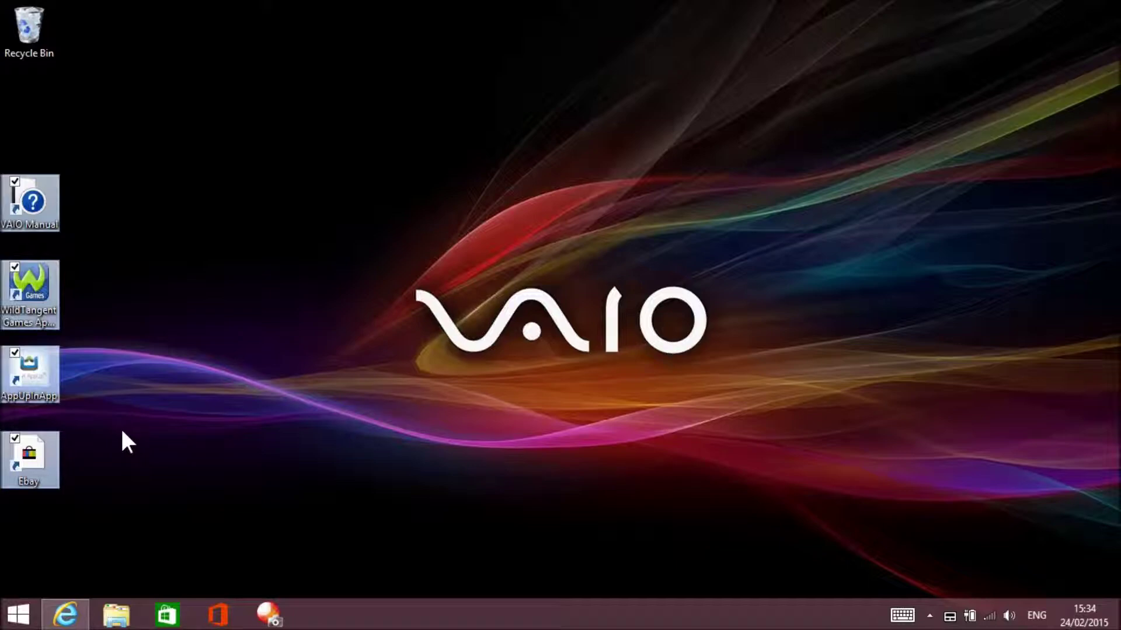
{"action": "right_click", "coordinate": [12, 204]}
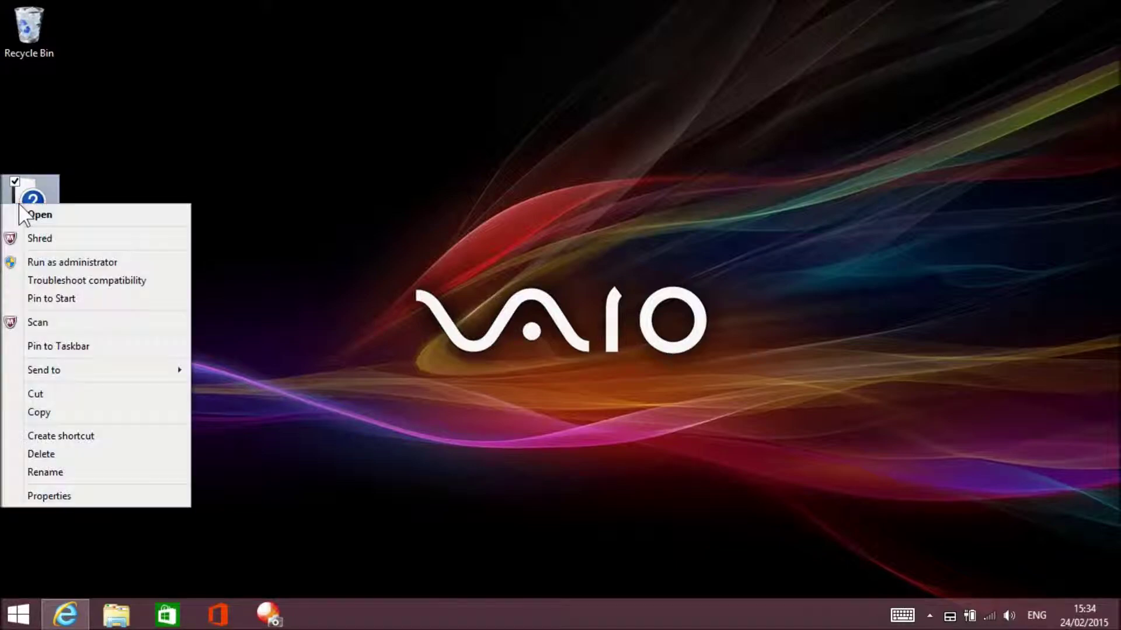
{"action": "left_click", "coordinate": [286, 394]}
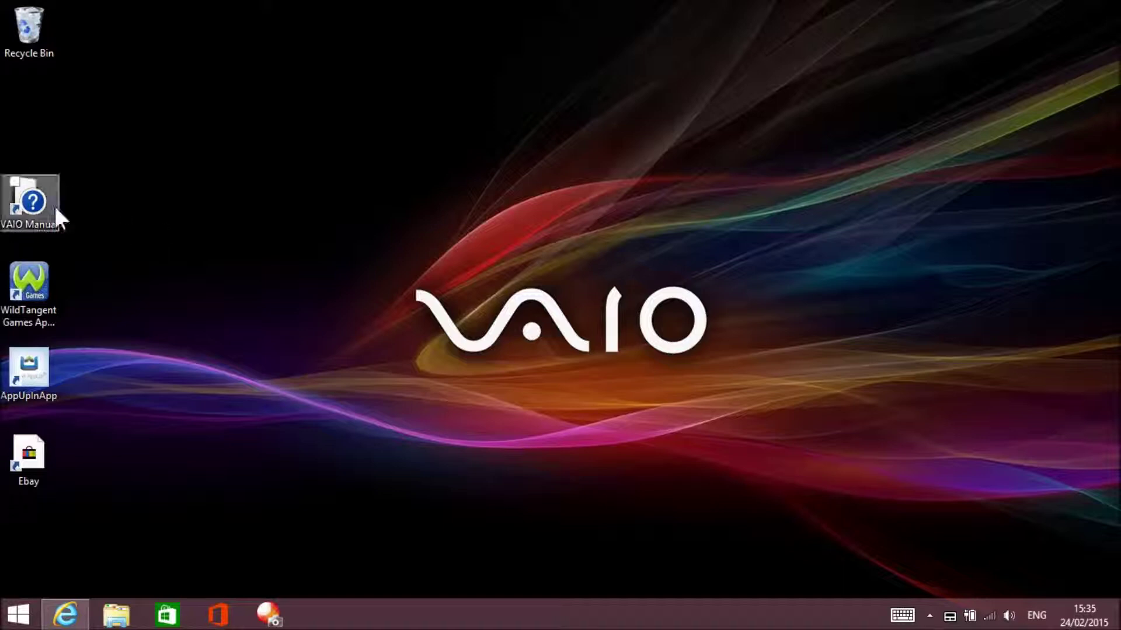
- Select only the VAIO Manual and AppUpInApp shortcuts on the desktop and delete them together
{"action": "left_click", "coordinate": [21, 203]}
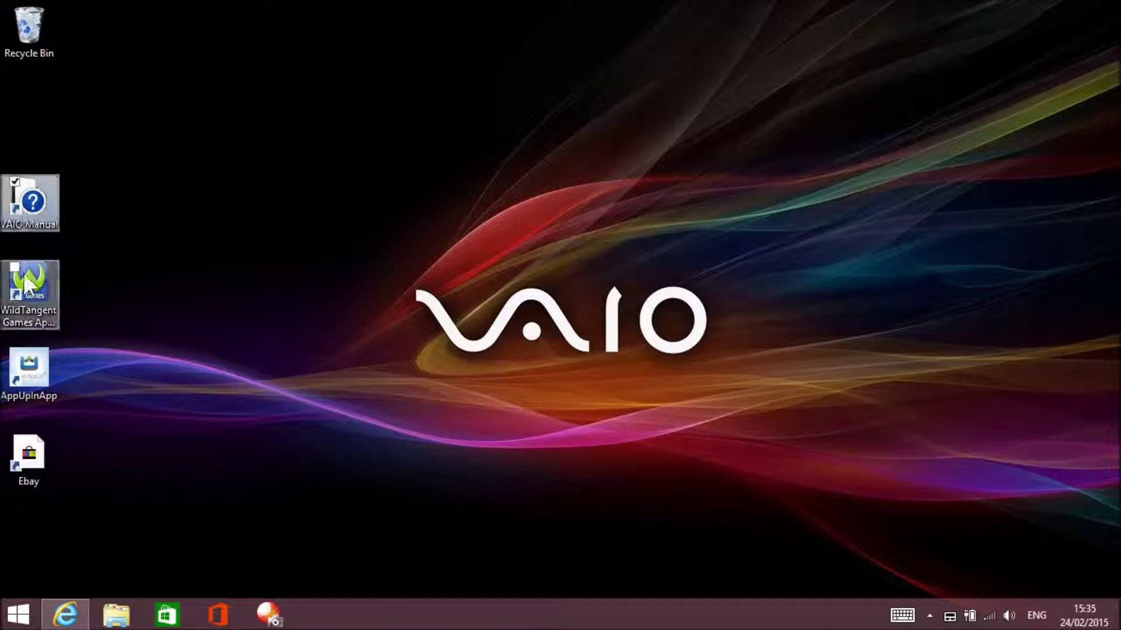
{"action": "left_click", "coordinate": [23, 272], "text": "ctrl"}
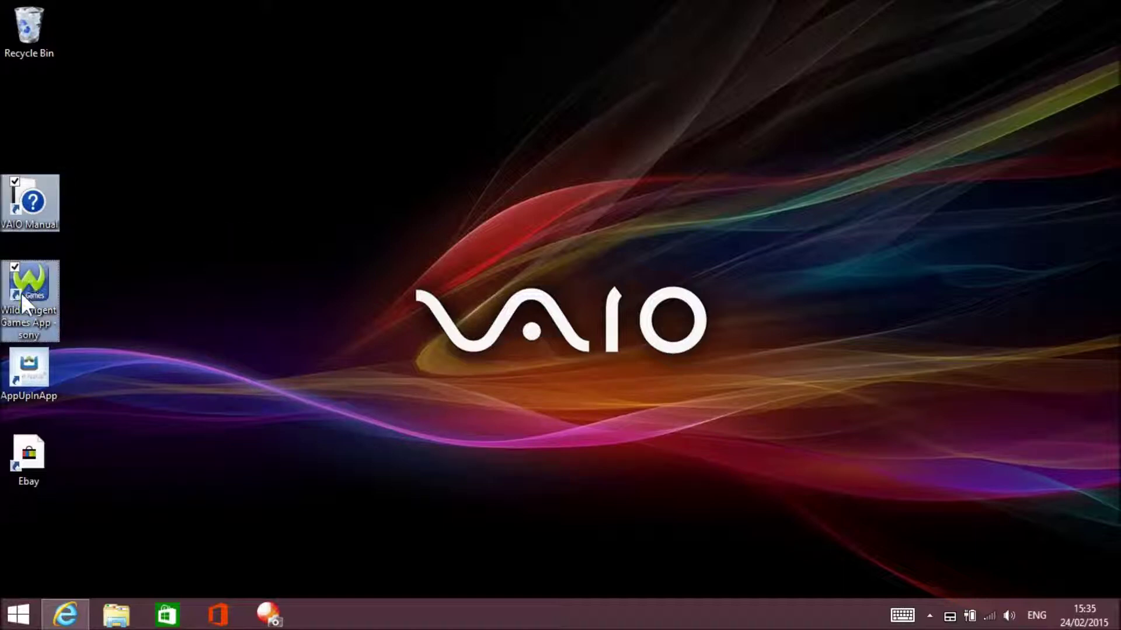
{"action": "left_click", "coordinate": [19, 468], "text": "ctrl"}
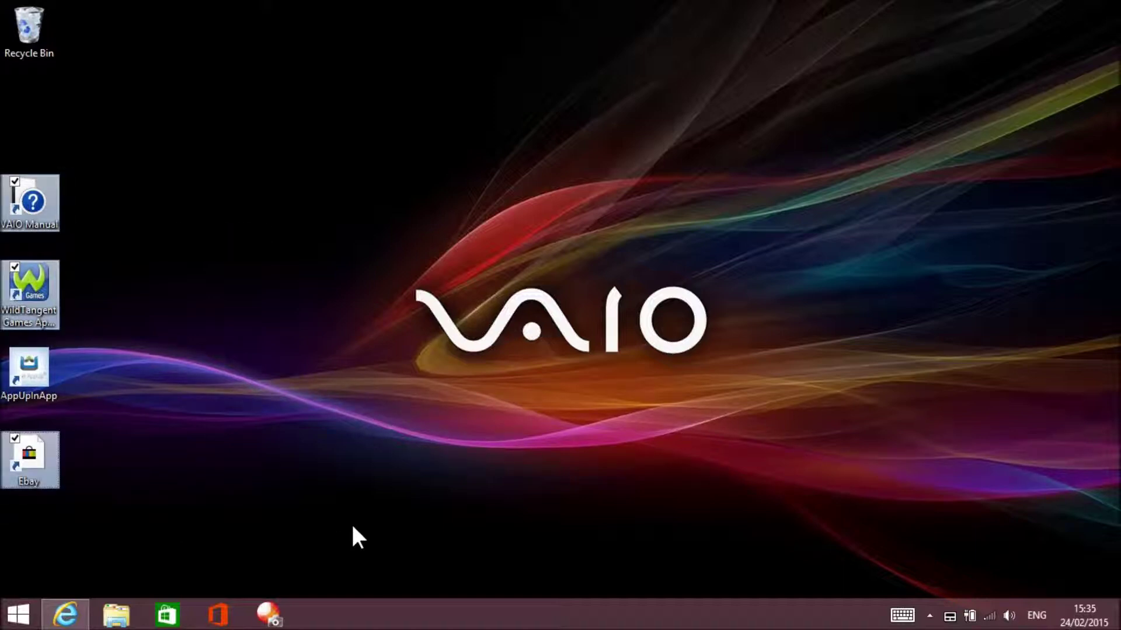
{"action": "left_click", "coordinate": [49, 433], "text": "ctrl"}
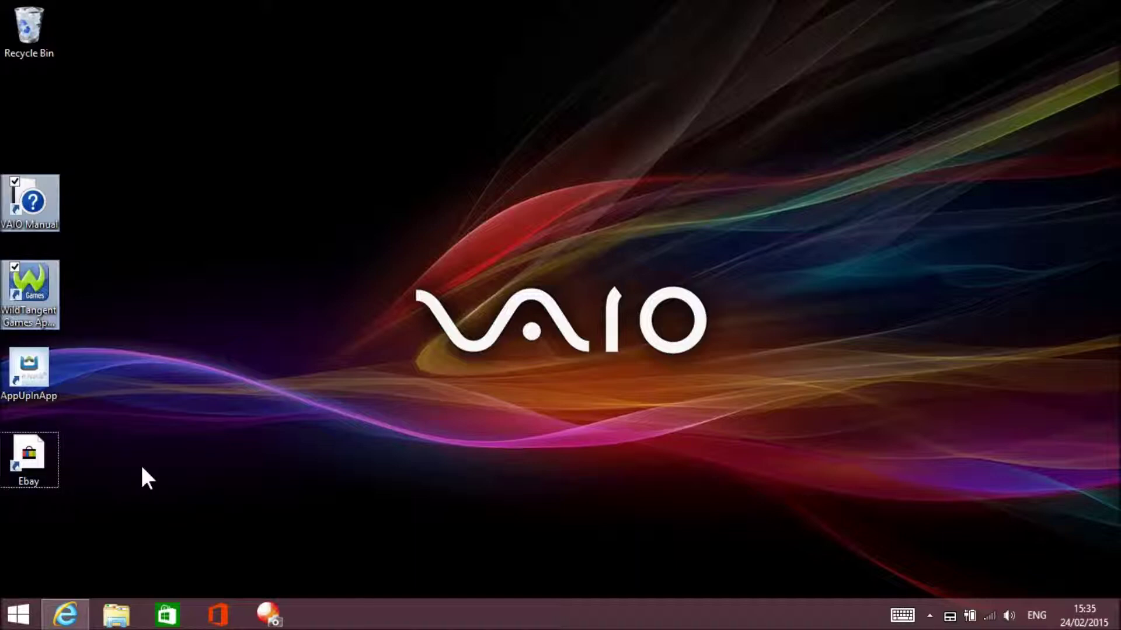
{"action": "left_click", "coordinate": [39, 287], "text": "ctrl"}
{"action": "left_click", "coordinate": [29, 383], "text": "ctrl"}
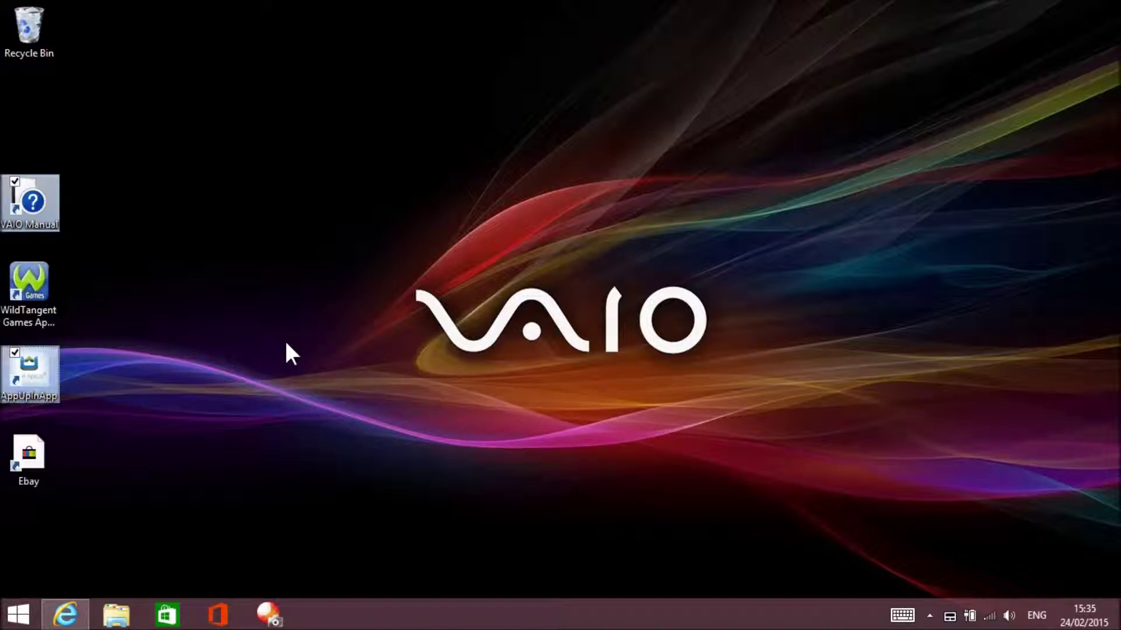
{"action": "key", "text": "Delete"}
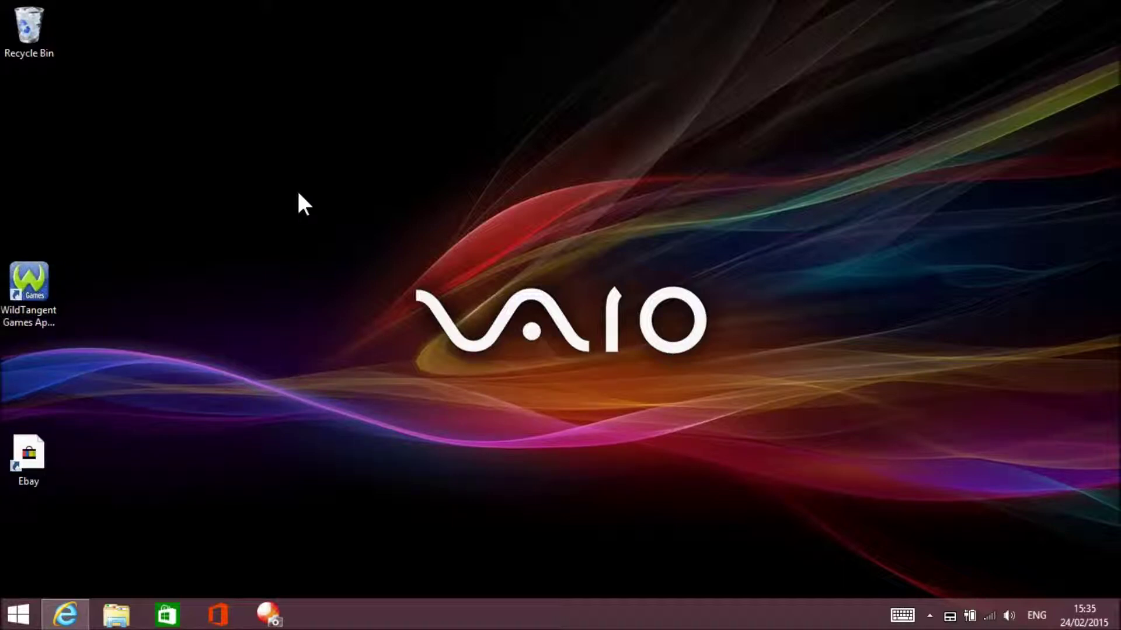
- Delete the WildTangent Games and Ebay shortcuts from the desktop and empty the Recycle Bin
{"action": "left_click_drag", "start_coordinate": [249, 271], "coordinate": [1, 521]}
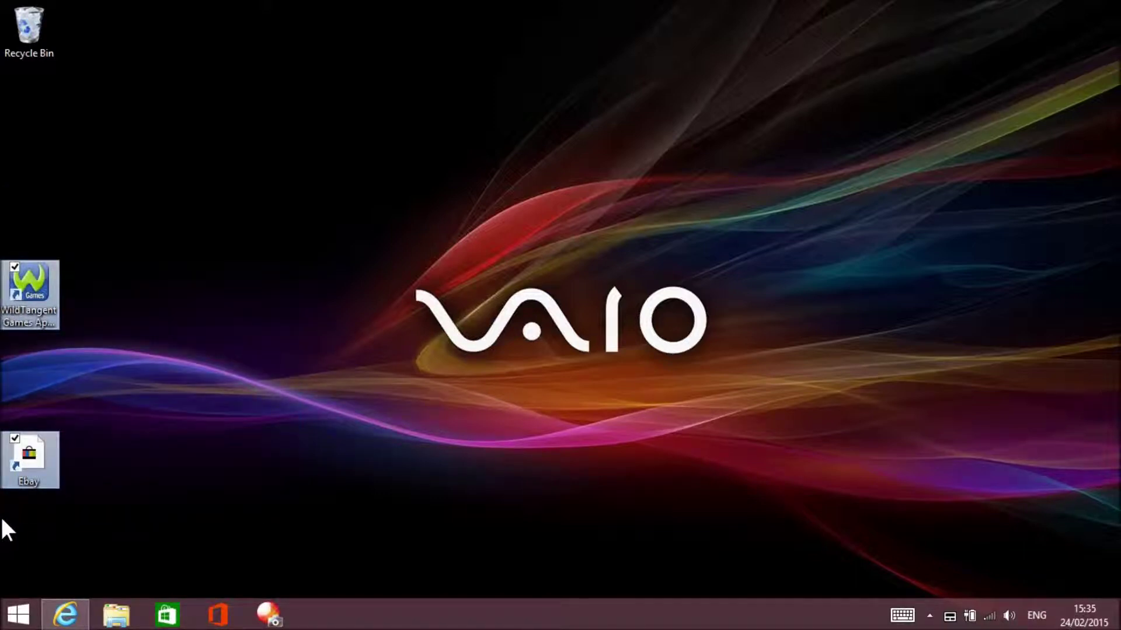
{"action": "key", "text": "Delete"}
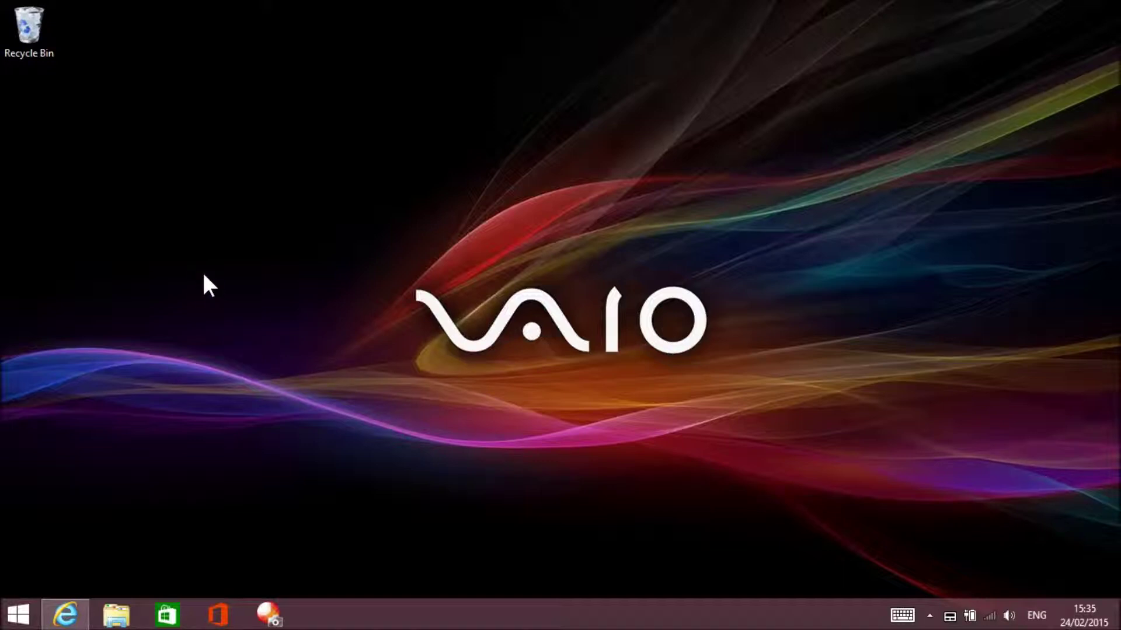
{"action": "right_click", "coordinate": [29, 33]}
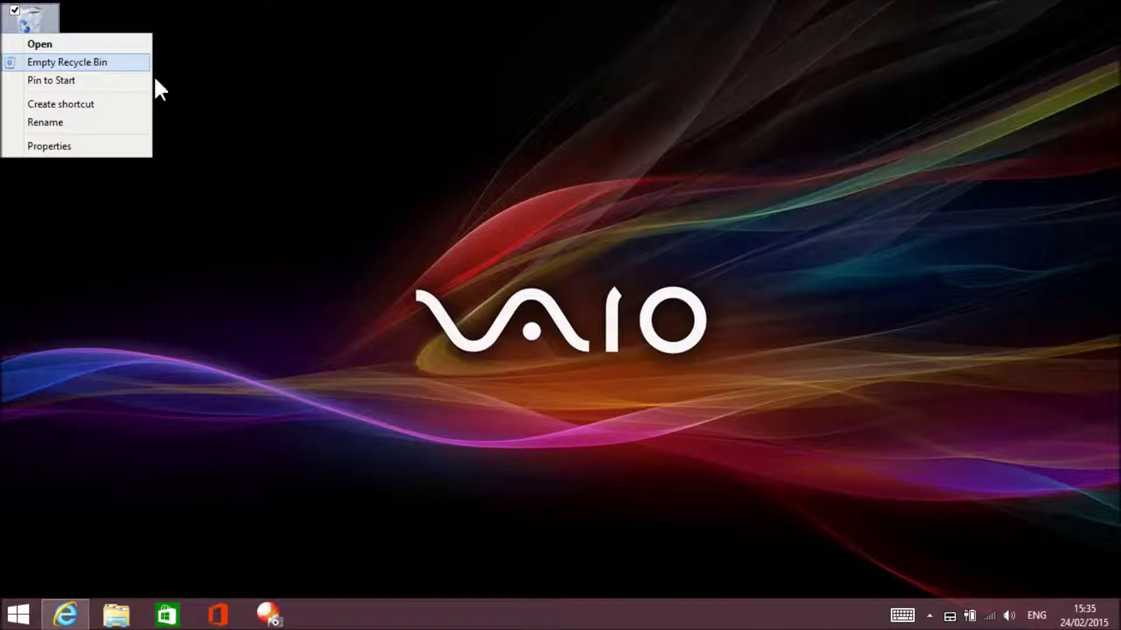
{"action": "left_click", "coordinate": [378, 190]}
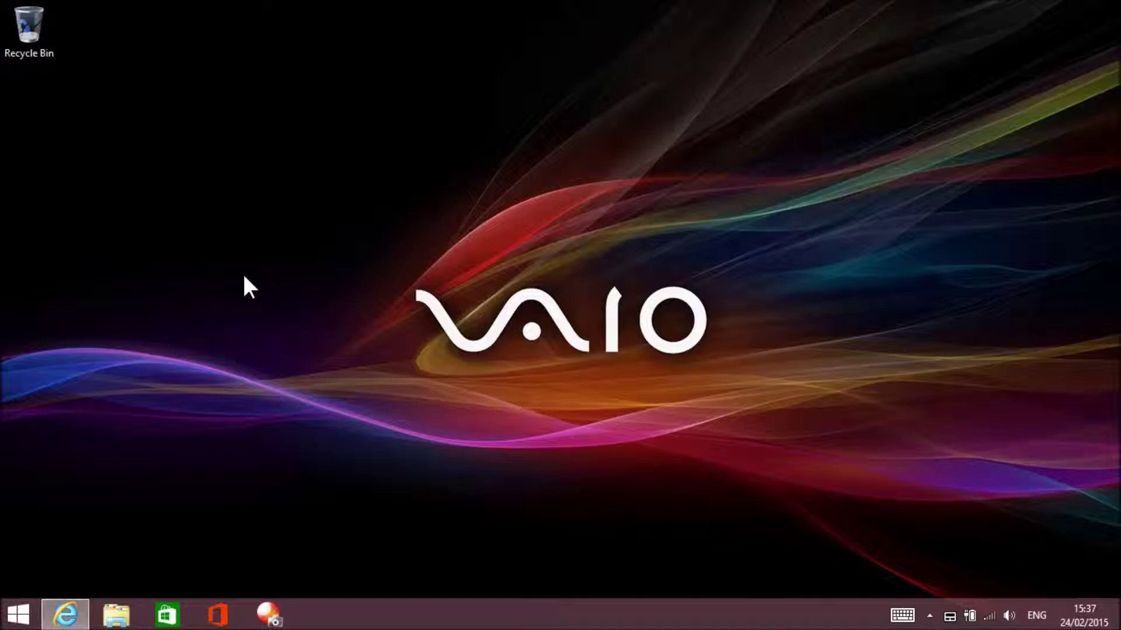
- Enable the Computer, User's Files and Network desktop icons in the personalization settings, apply the change and close the settings
{"action": "right_click", "coordinate": [573, 274]}
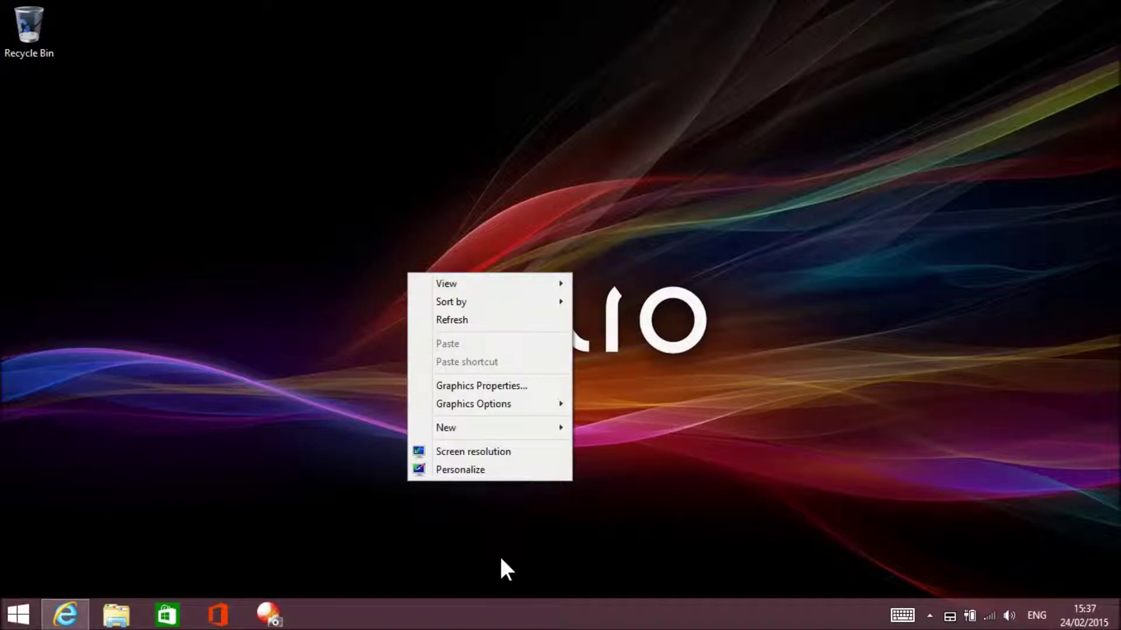
{"action": "left_click", "coordinate": [475, 471]}
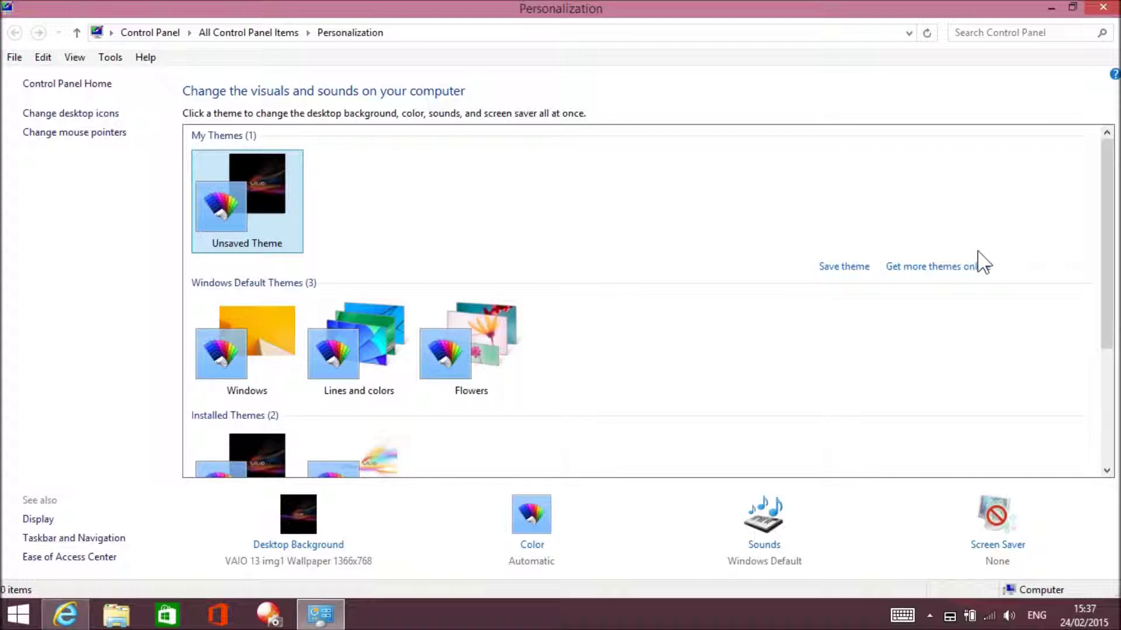
{"action": "left_click", "coordinate": [70, 114]}
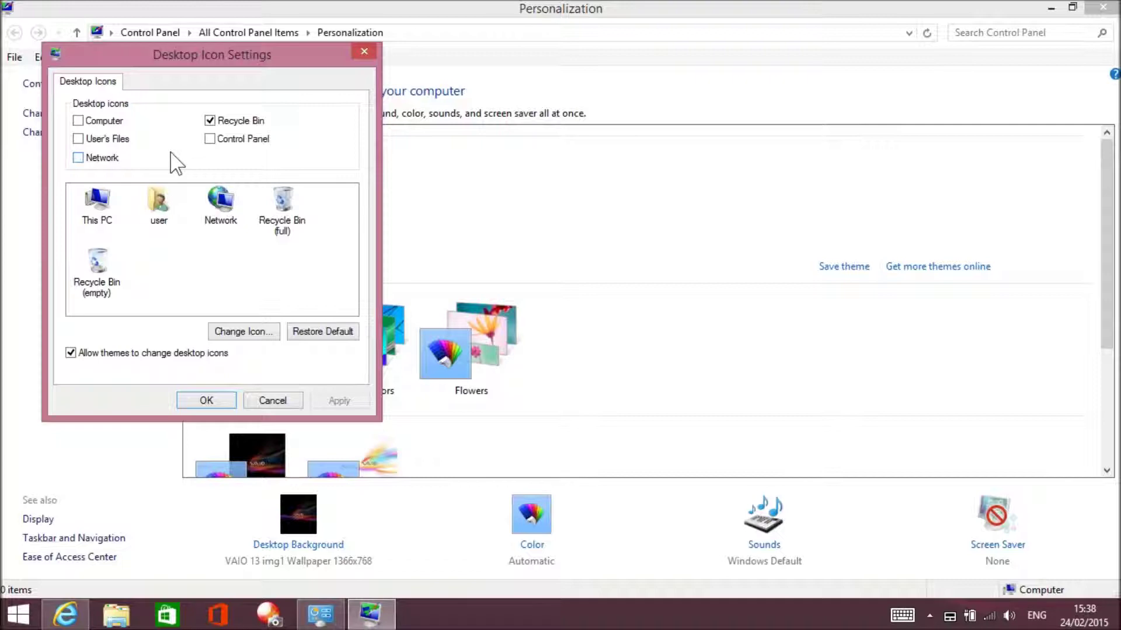
{"action": "left_click", "coordinate": [79, 123]}
{"action": "left_click", "coordinate": [79, 139]}
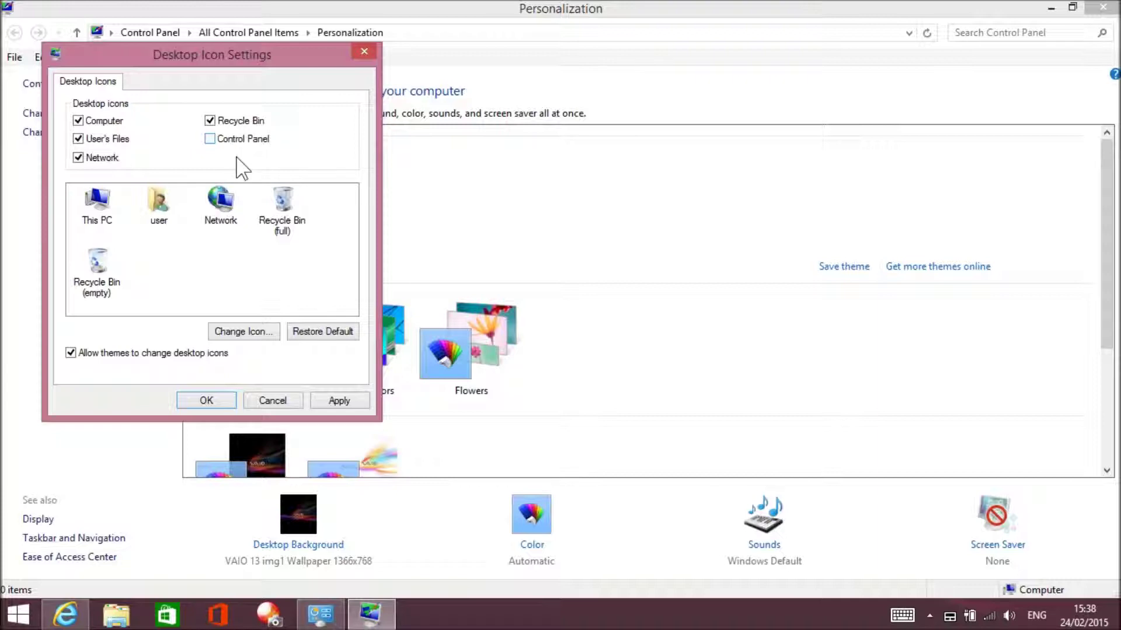
{"action": "left_click", "coordinate": [340, 400]}
{"action": "left_click", "coordinate": [206, 400]}
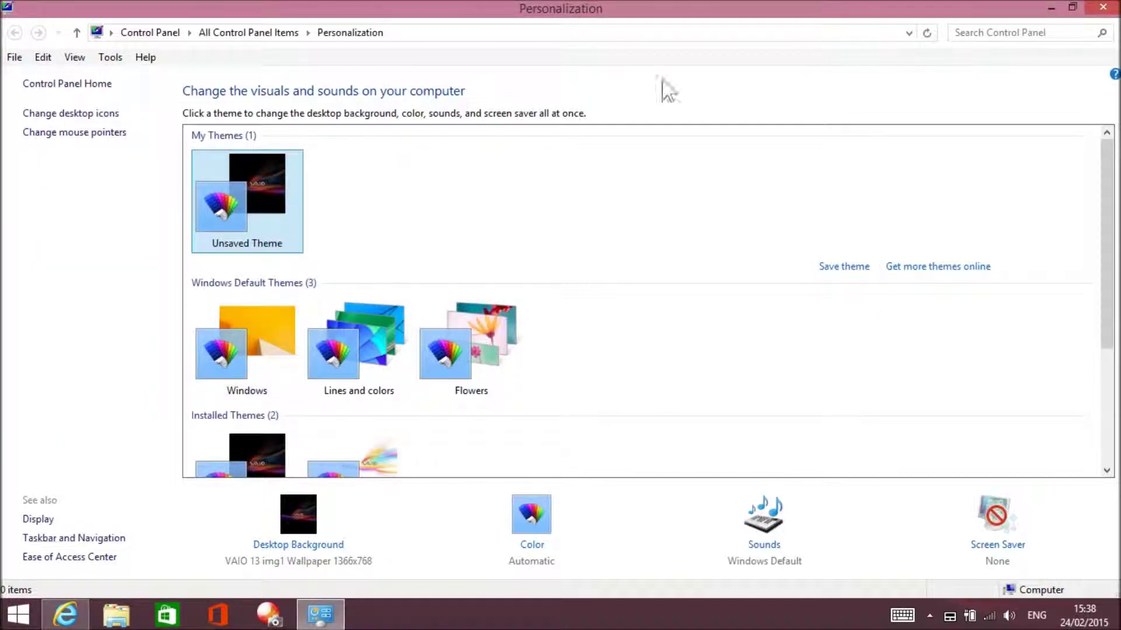
{"action": "left_click", "coordinate": [1108, 9]}
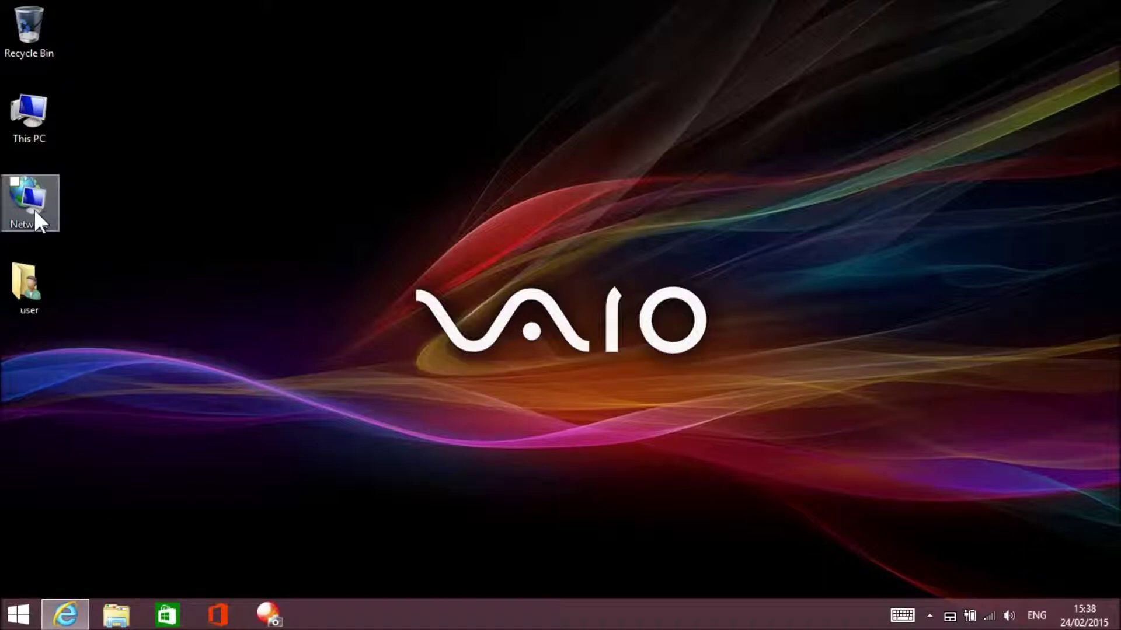
- Open the user folder from the desktop to view its contents, and close it again
{"action": "left_click", "coordinate": [25, 295]}
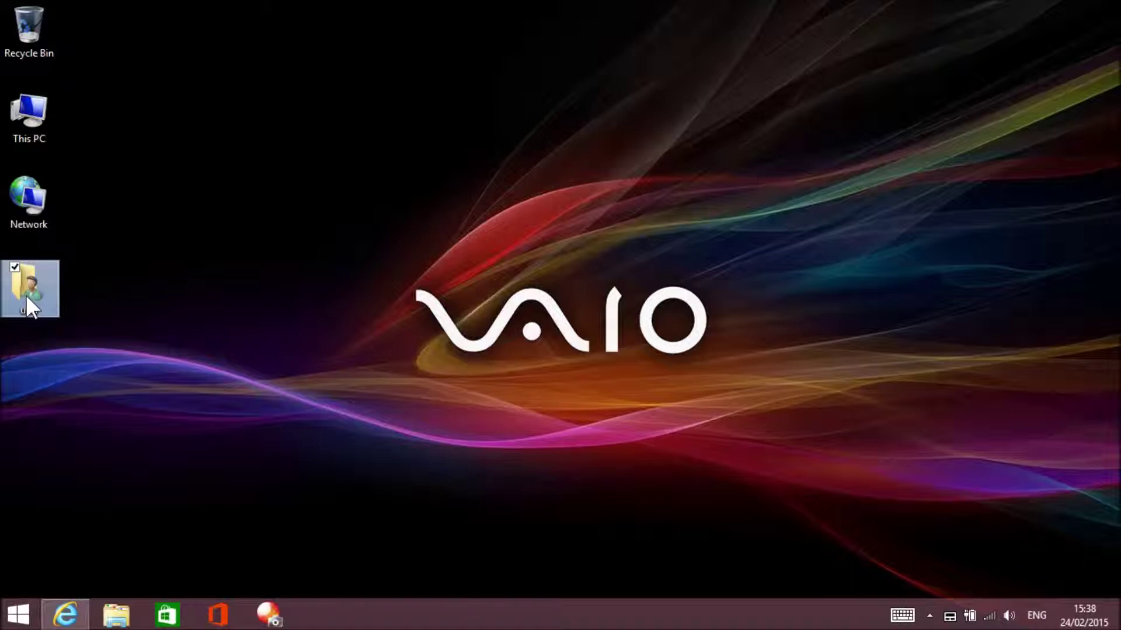
{"action": "double_click", "coordinate": [30, 290]}
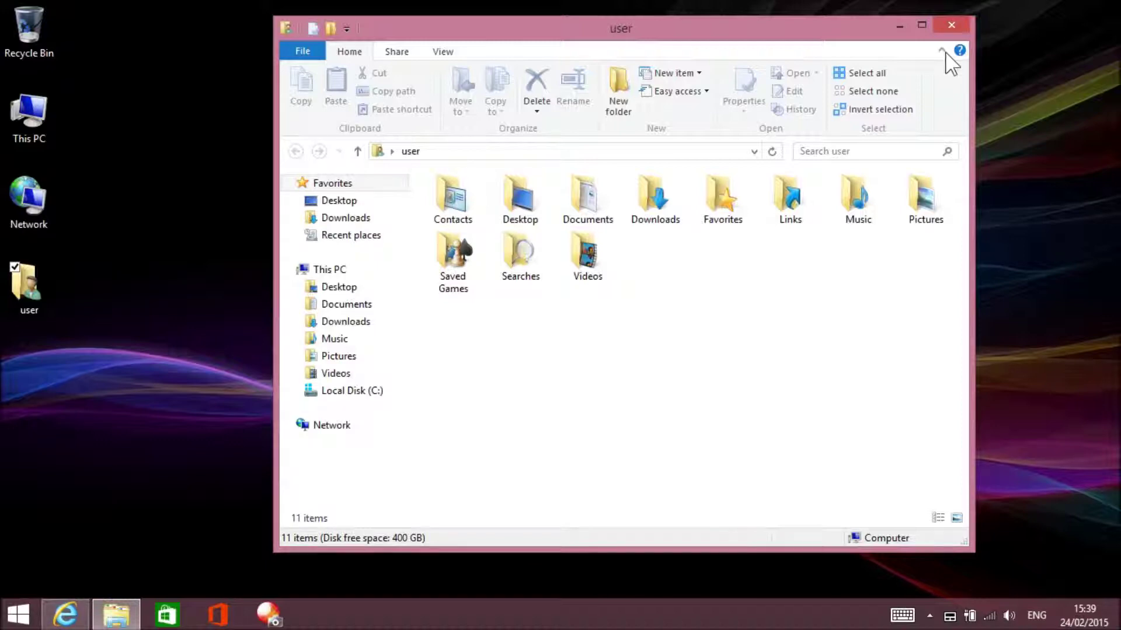
{"action": "left_click", "coordinate": [951, 25]}
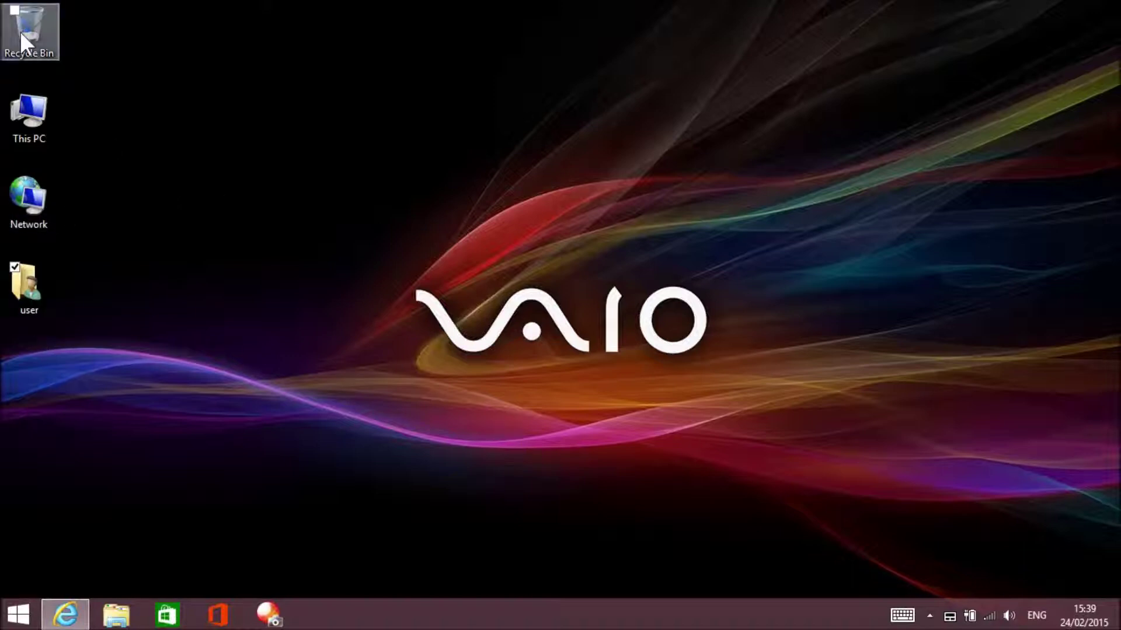
- Move This PC to the head of the desktop icon column and place the Recycle Bin directly beneath it
{"action": "left_click_drag", "start_coordinate": [21, 34], "coordinate": [153, 61]}
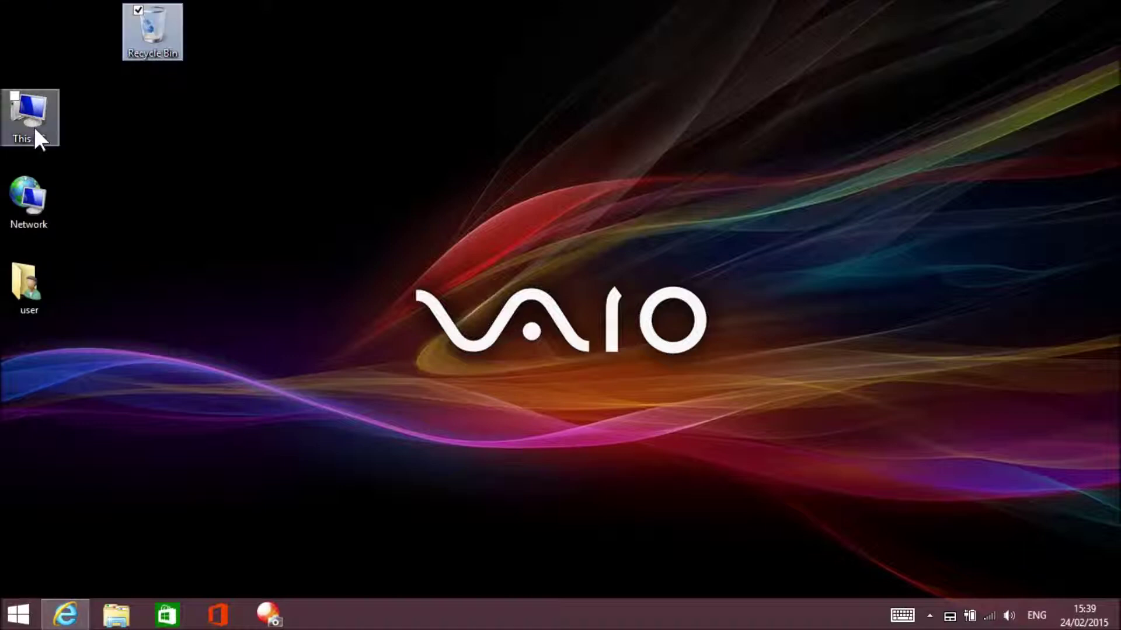
{"action": "left_click_drag", "start_coordinate": [35, 129], "coordinate": [42, 52]}
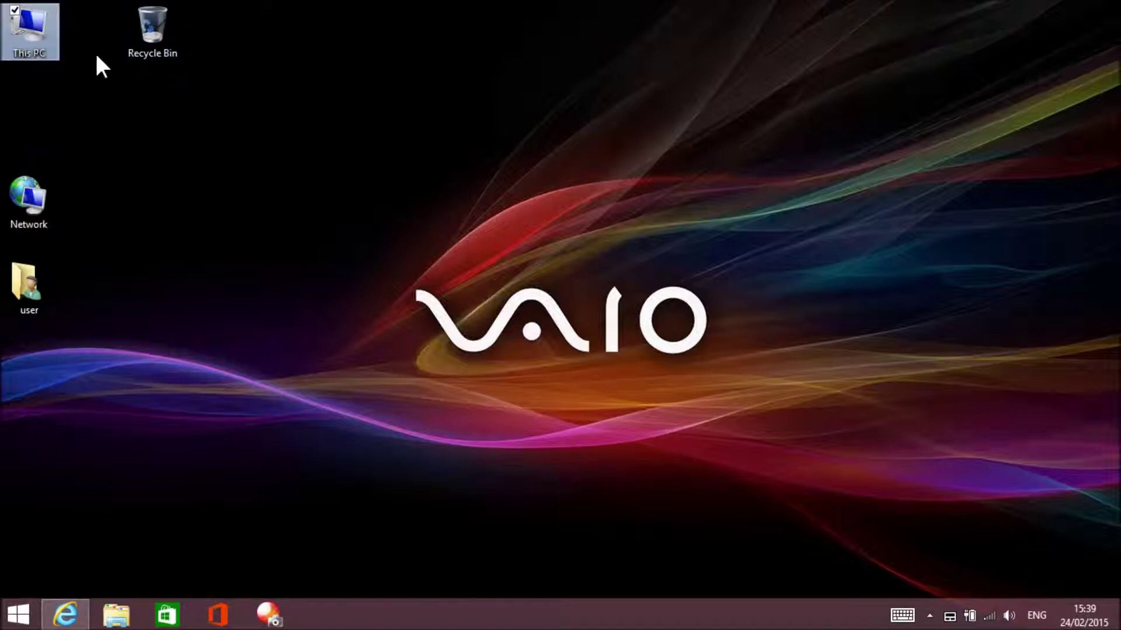
{"action": "left_click", "coordinate": [154, 42]}
{"action": "left_click_drag", "start_coordinate": [154, 41], "coordinate": [36, 119]}
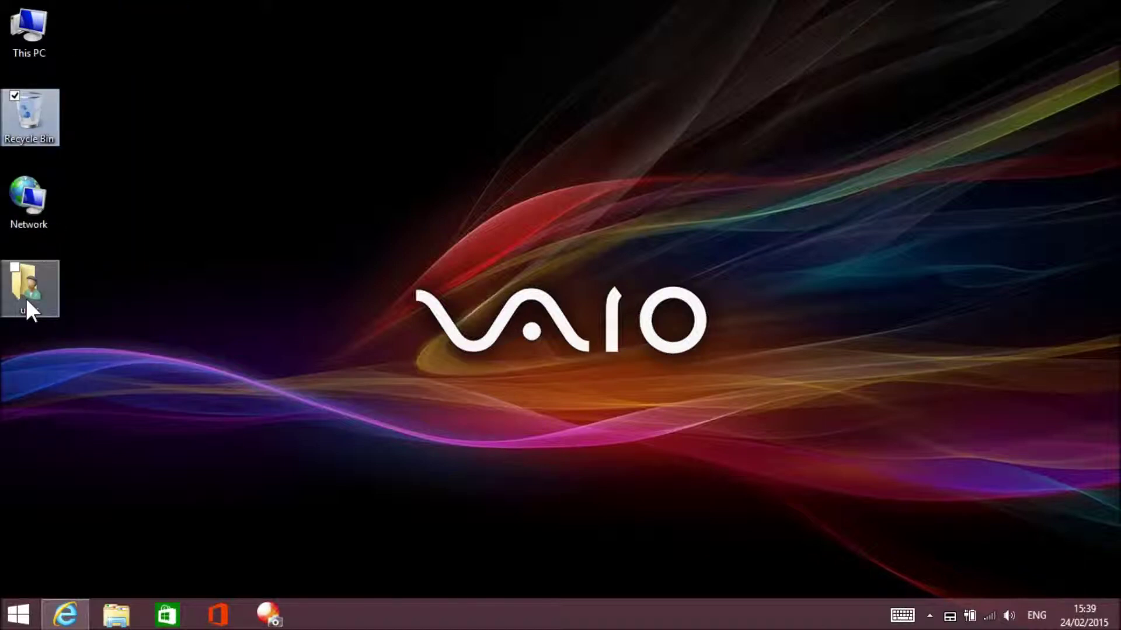
- Reorder the desktop icons so the user folder sits between This PC and Network and the Recycle Bin sits below Network
{"action": "left_click_drag", "start_coordinate": [39, 139], "coordinate": [1072, 569]}
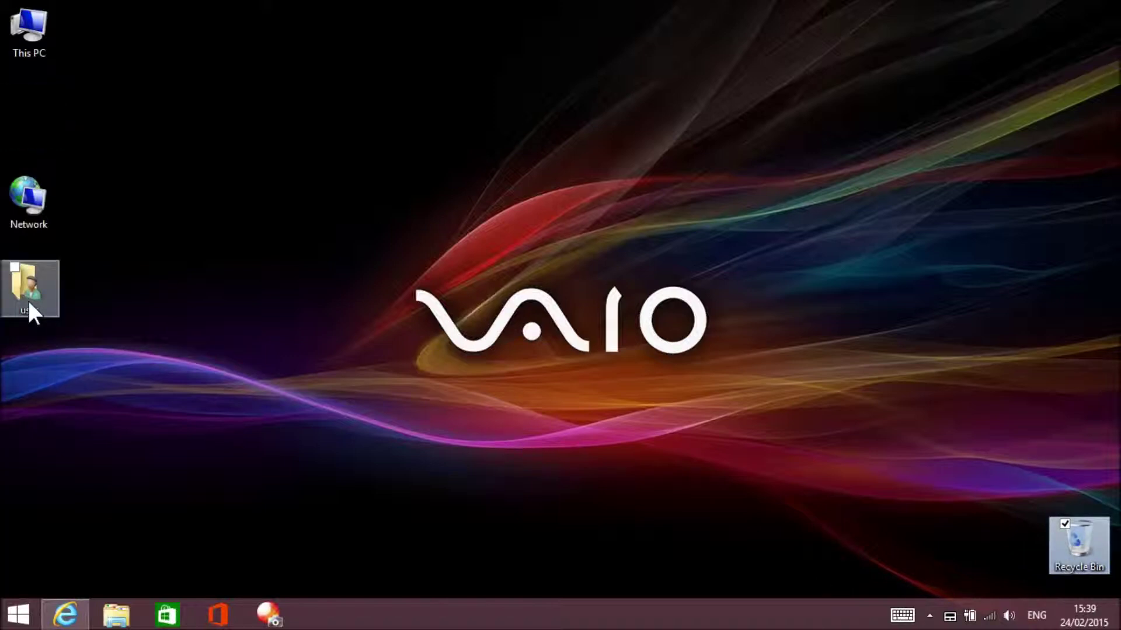
{"action": "left_click_drag", "start_coordinate": [27, 299], "coordinate": [43, 205]}
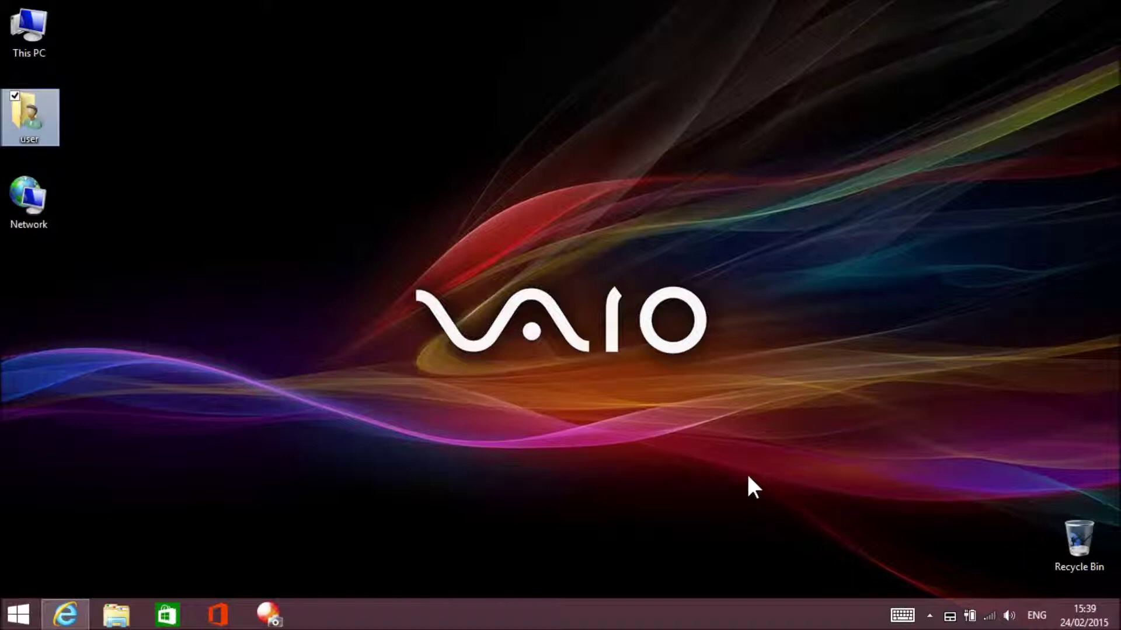
{"action": "left_click_drag", "start_coordinate": [1074, 555], "coordinate": [205, 392]}
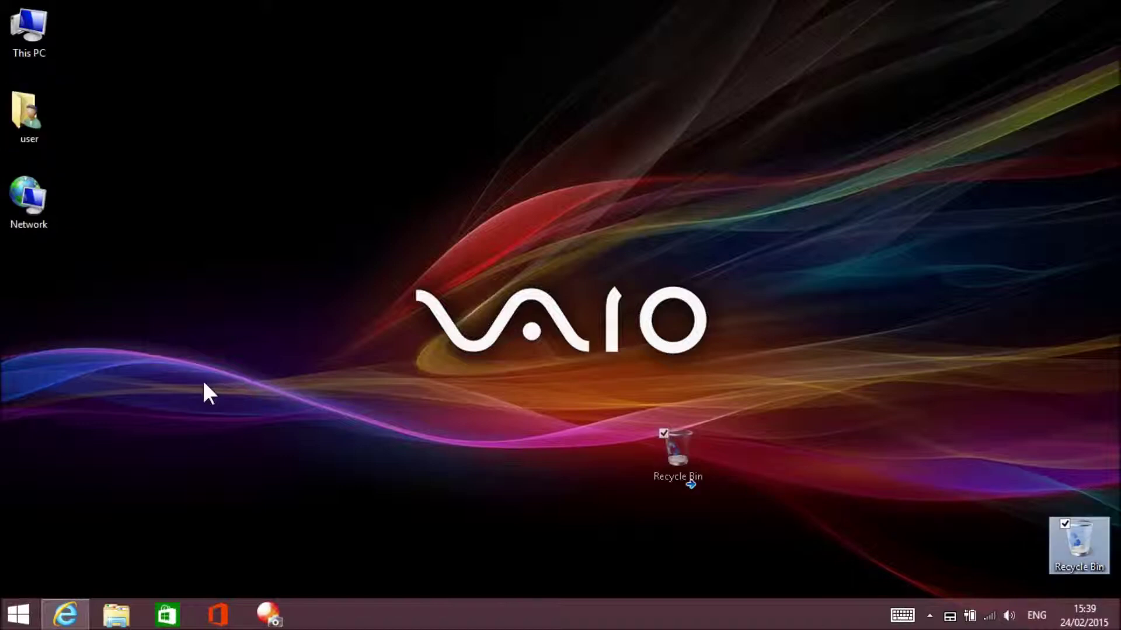
{"action": "left_click_drag", "start_coordinate": [129, 349], "coordinate": [24, 283]}
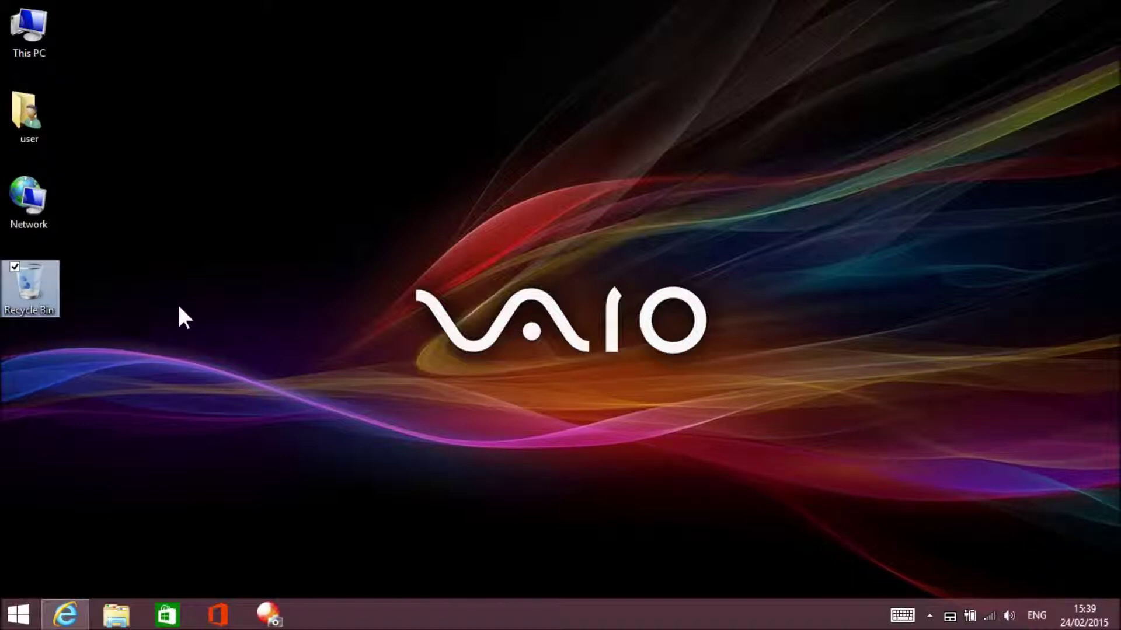
{"action": "left_click", "coordinate": [128, 115]}
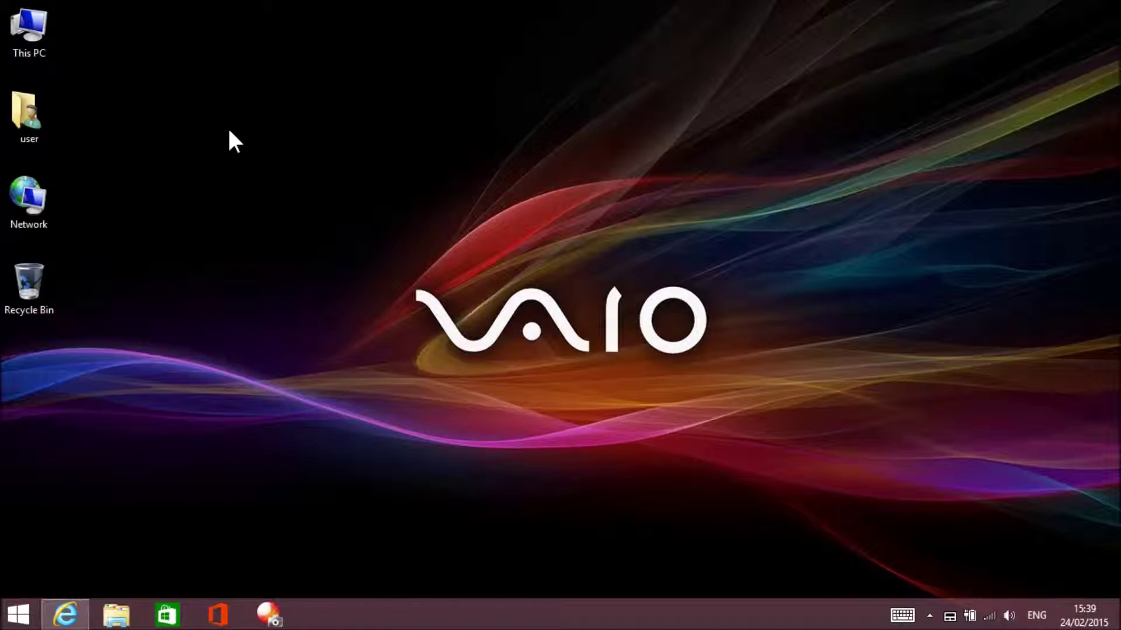
- Try sorting the desktop icons by name and by item type
{"action": "right_click", "coordinate": [229, 131]}
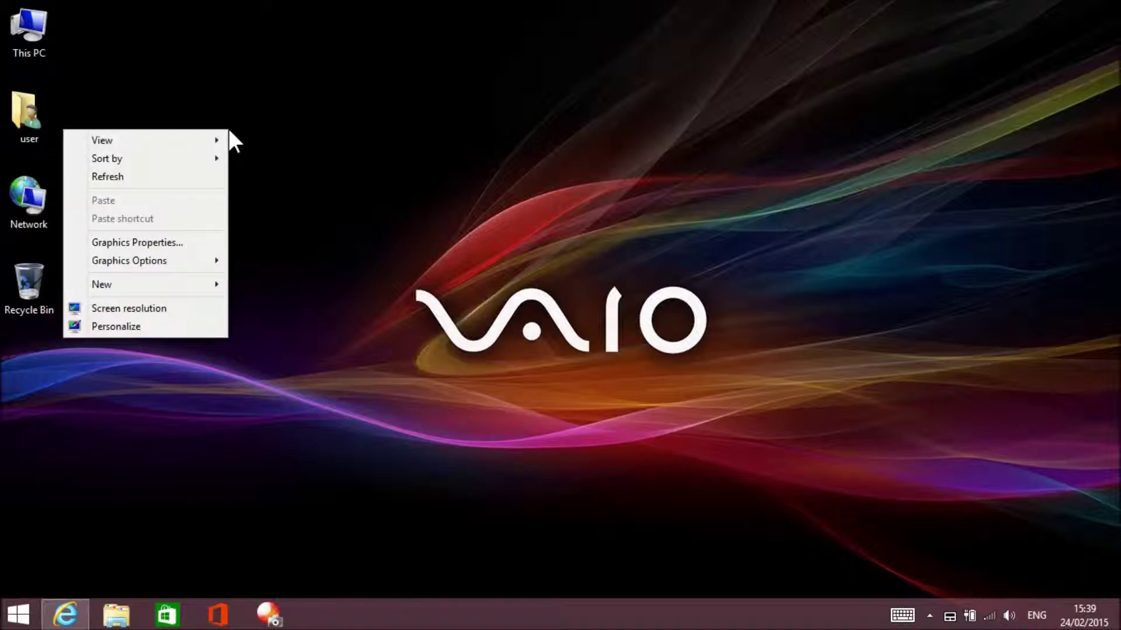
{"action": "mouse_move", "coordinate": [124, 150]}
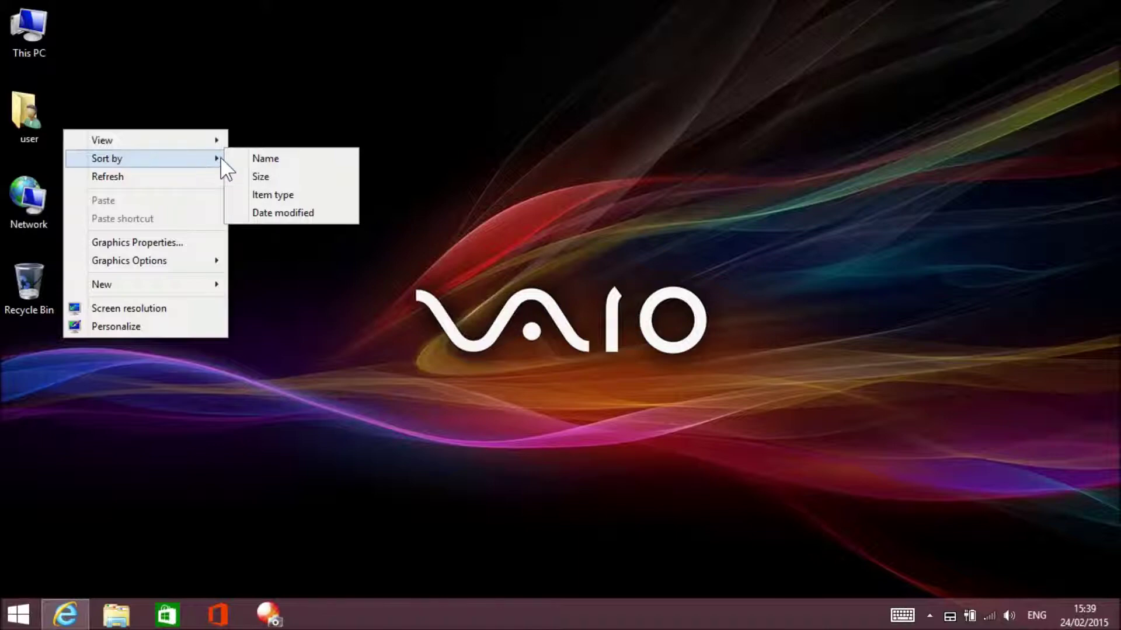
{"action": "left_click", "coordinate": [255, 158]}
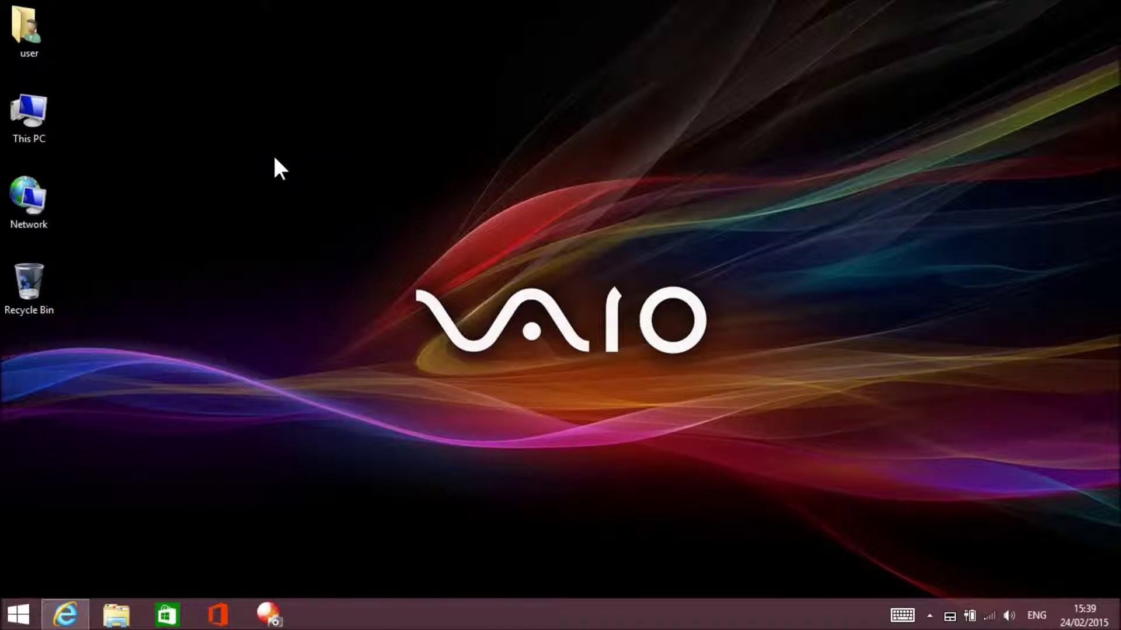
{"action": "right_click", "coordinate": [273, 159]}
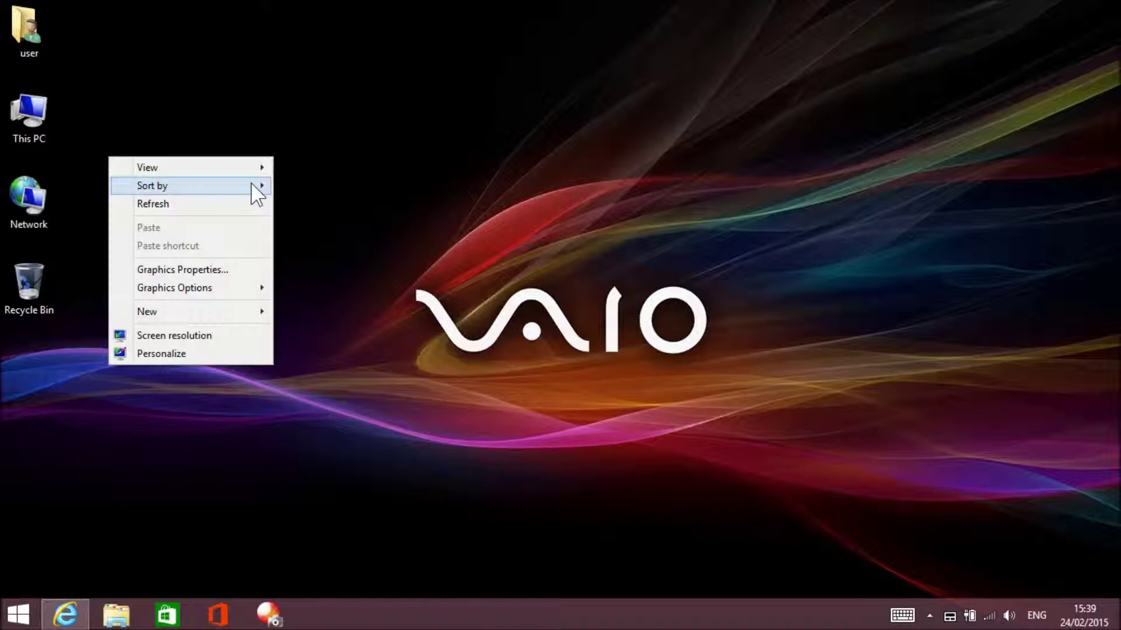
{"action": "mouse_move", "coordinate": [256, 190]}
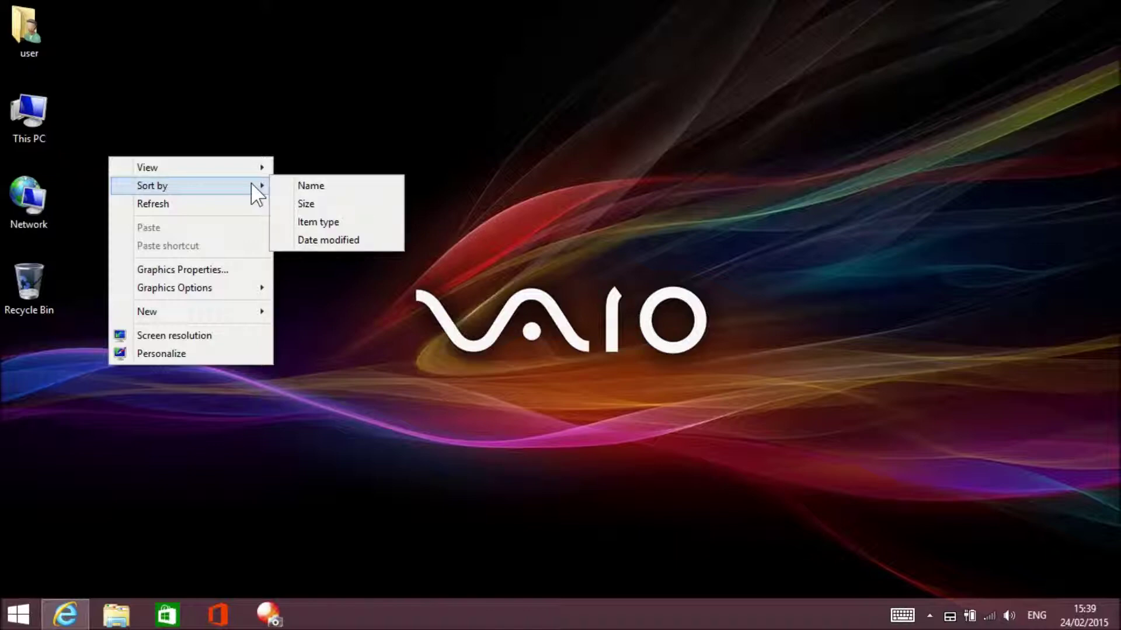
{"action": "left_click", "coordinate": [335, 224]}
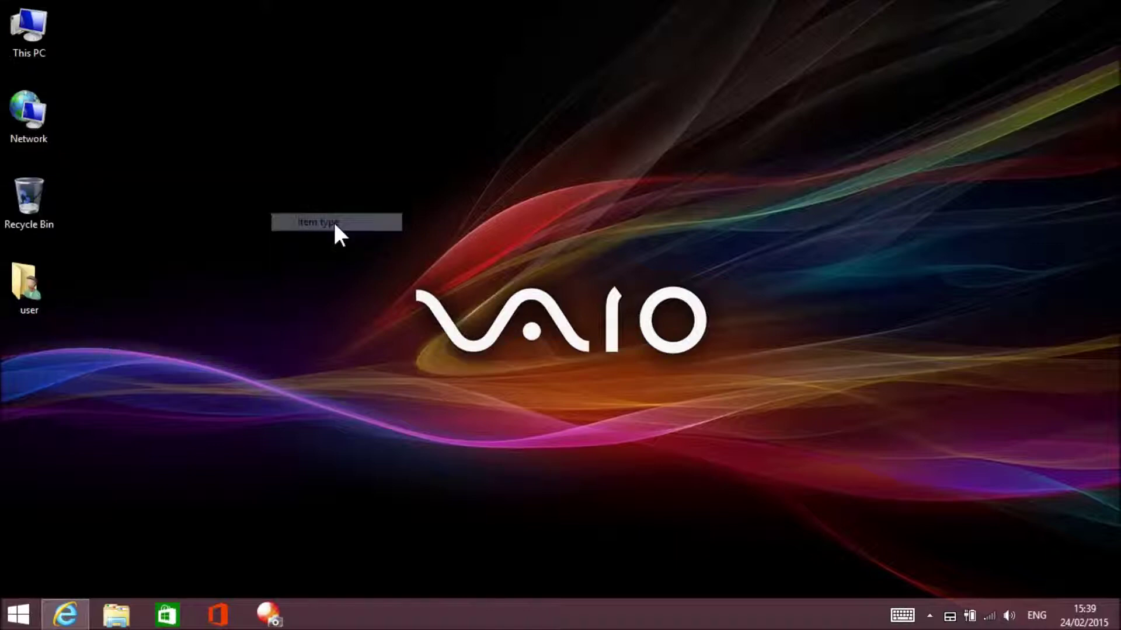
{"action": "right_click", "coordinate": [267, 219]}
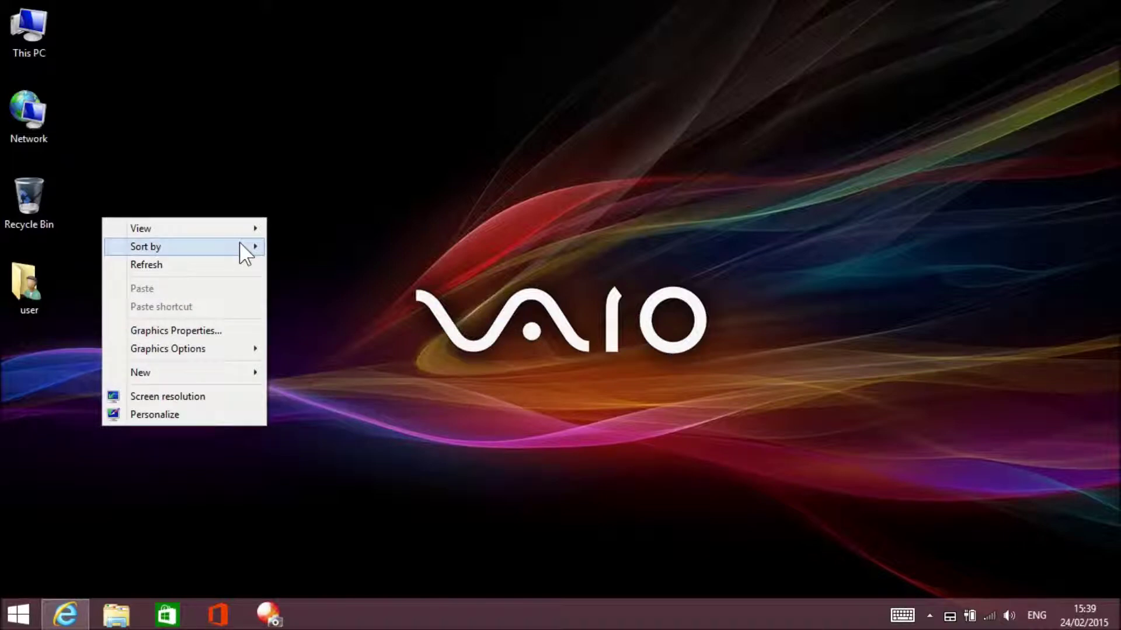
{"action": "mouse_move", "coordinate": [241, 245]}
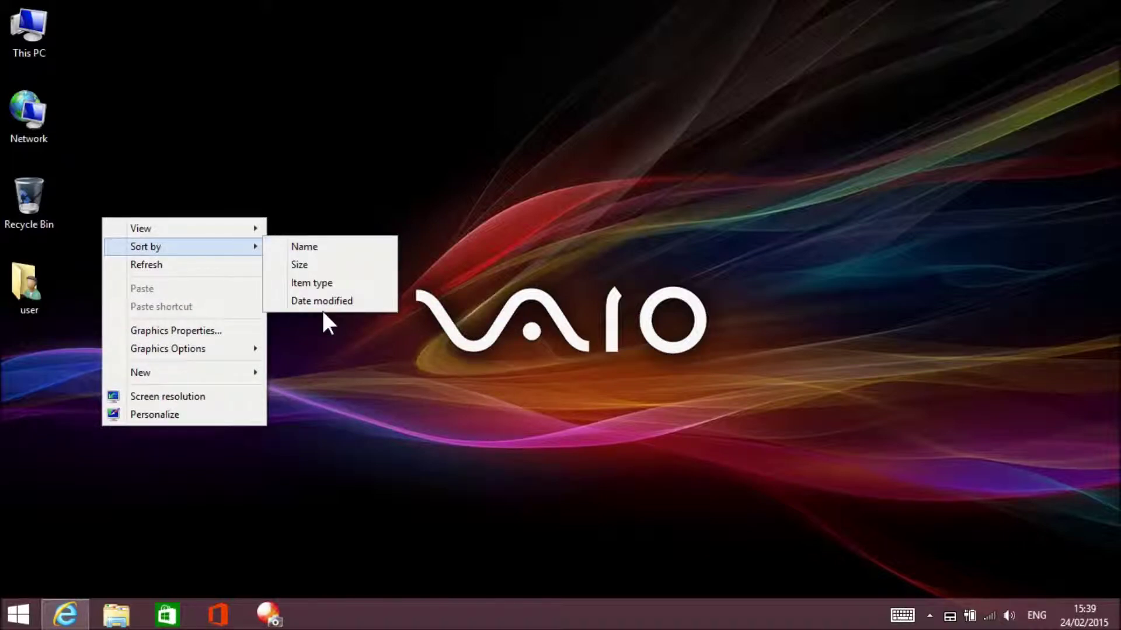
{"action": "left_click", "coordinate": [327, 250]}
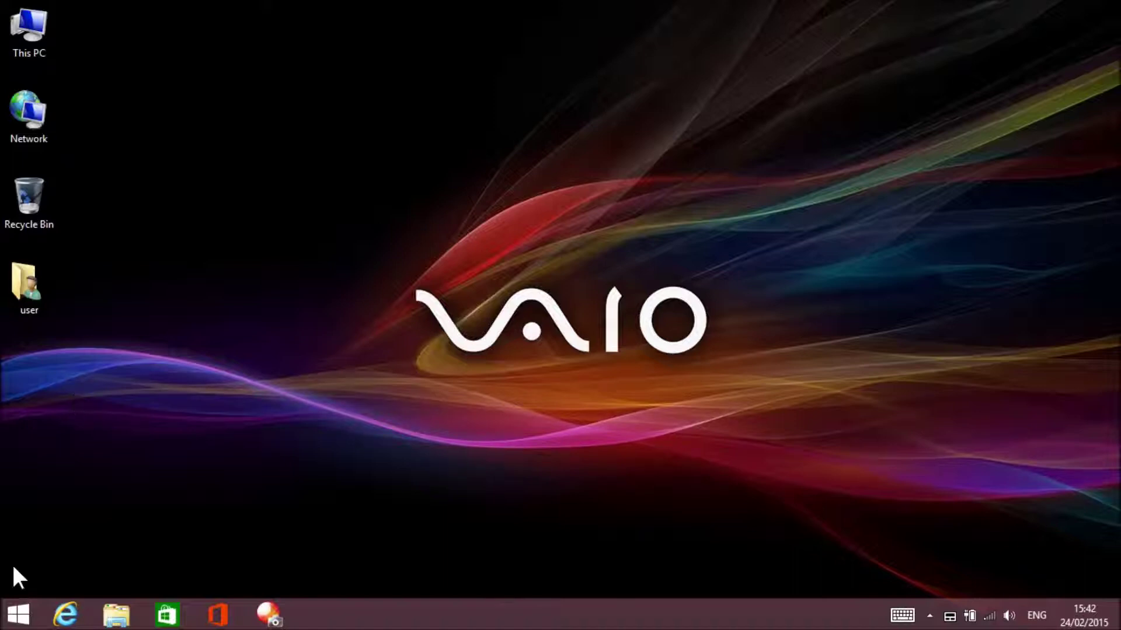
- Browse the list of all installed programs, including the Classic Shell folder, and close it again
{"action": "left_click", "coordinate": [17, 620]}
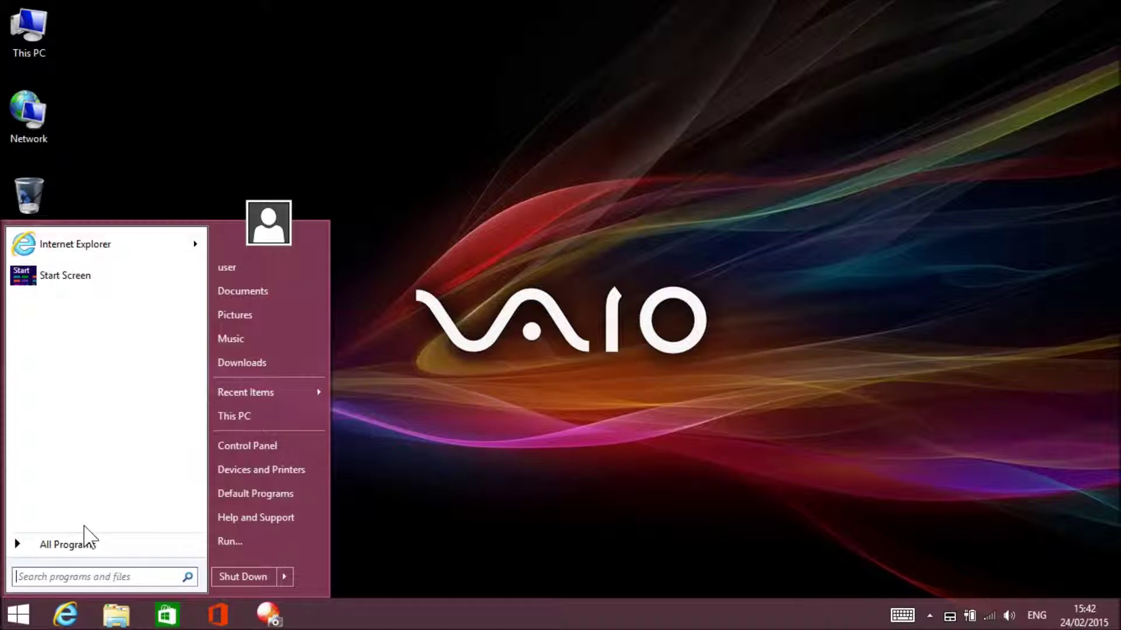
{"action": "left_click", "coordinate": [68, 545]}
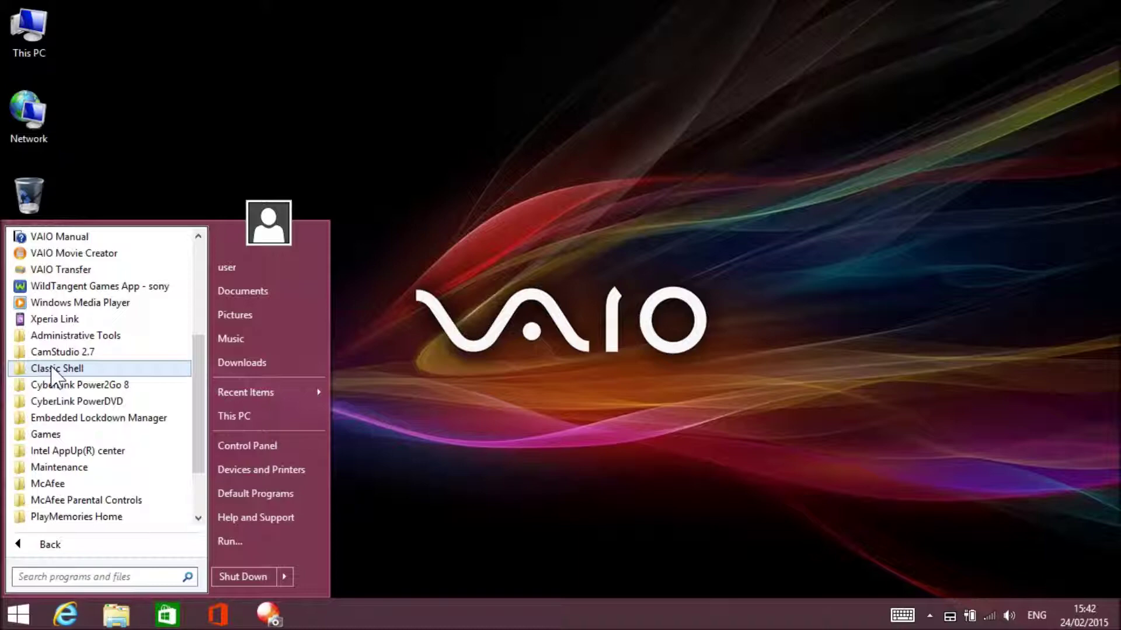
{"action": "left_click", "coordinate": [523, 556]}
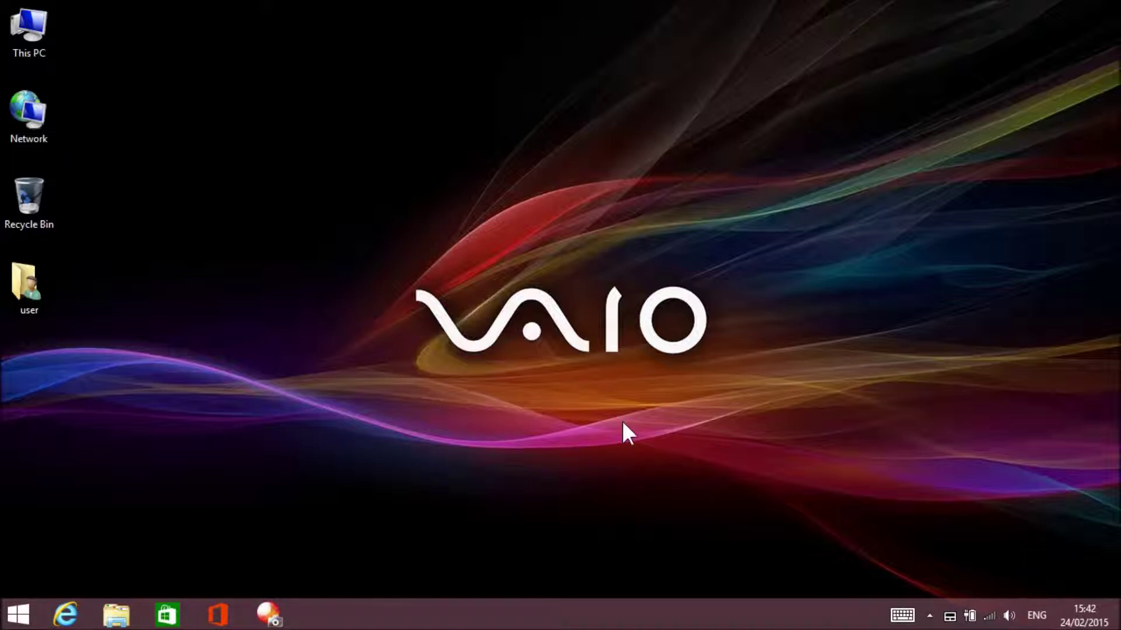
- Create a desktop shortcut for Calculator from the Windows Accessories program folder
{"action": "left_click", "coordinate": [18, 616]}
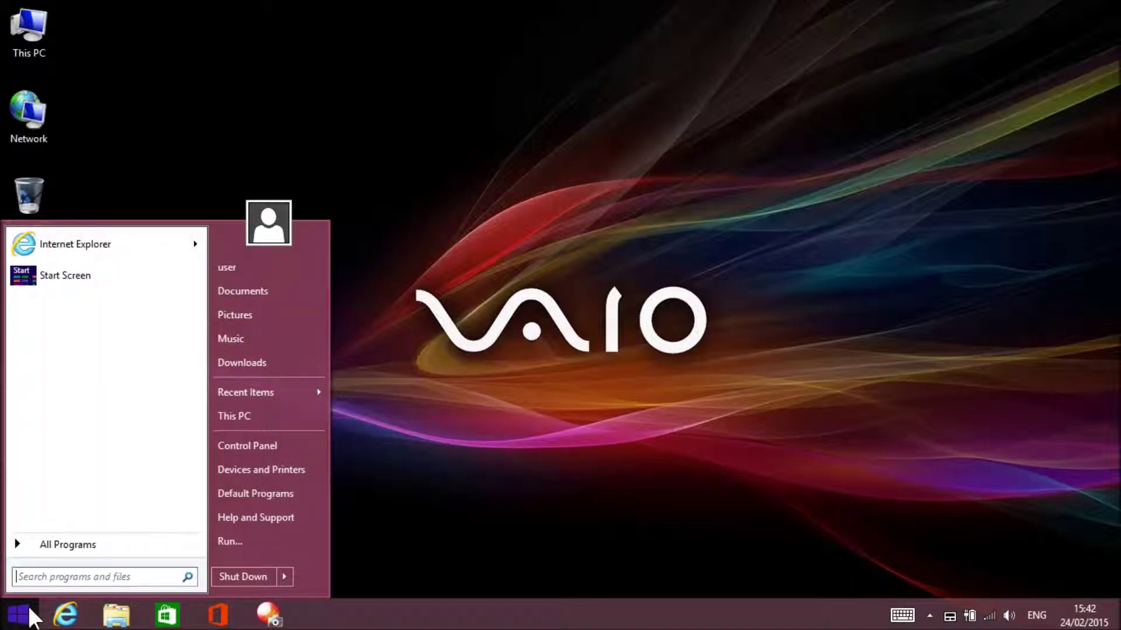
{"action": "left_click", "coordinate": [91, 549]}
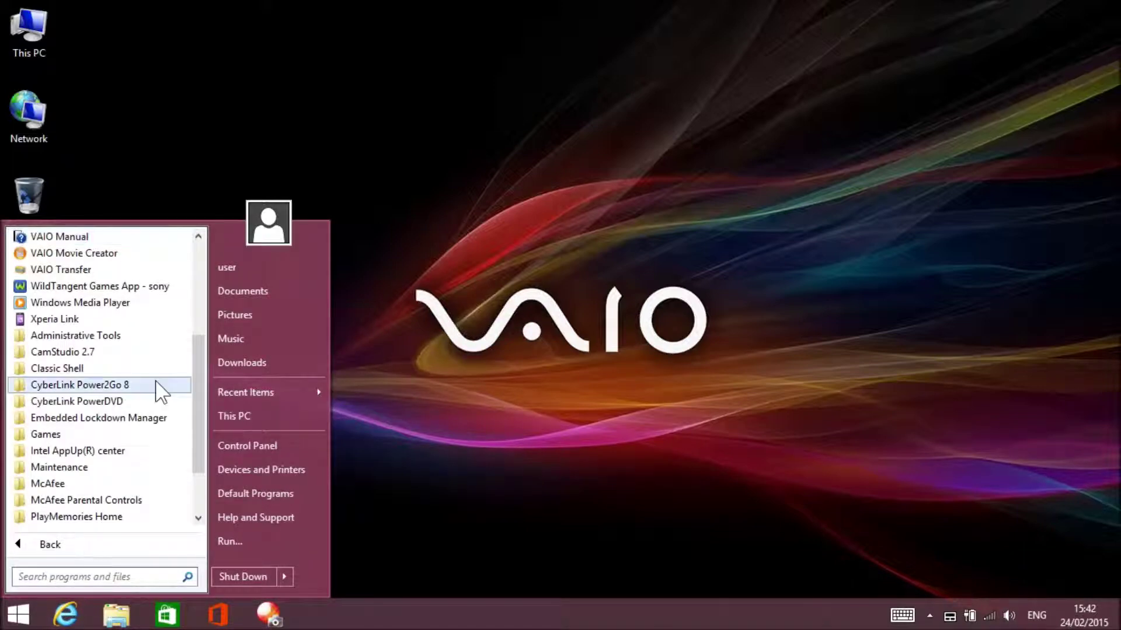
{"action": "left_click_drag", "start_coordinate": [202, 404], "coordinate": [208, 475]}
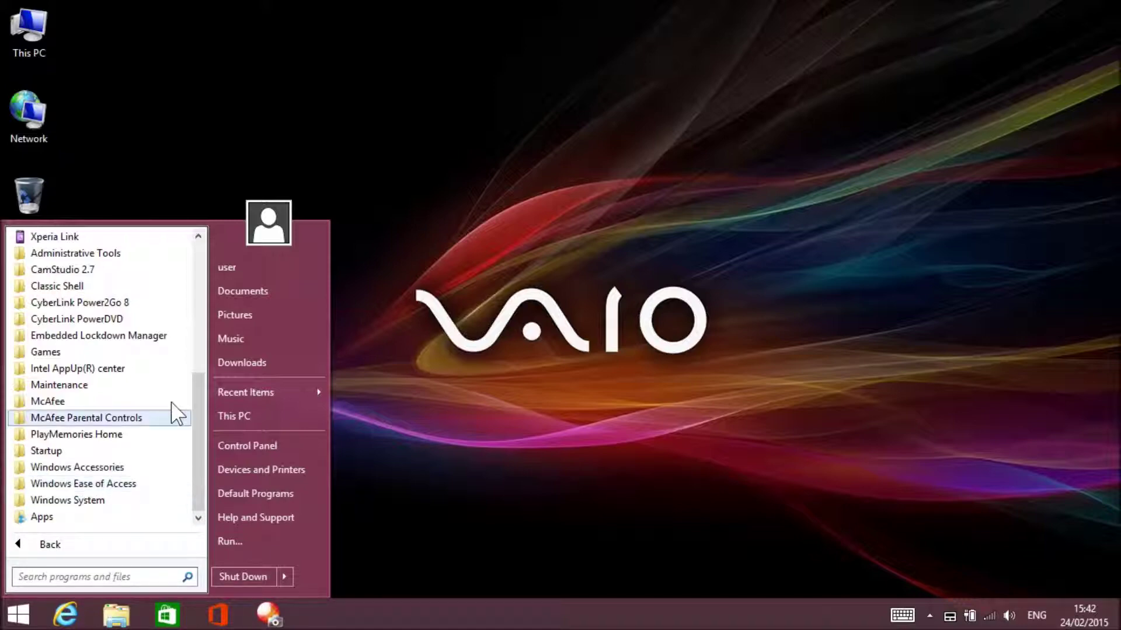
{"action": "left_click", "coordinate": [132, 468]}
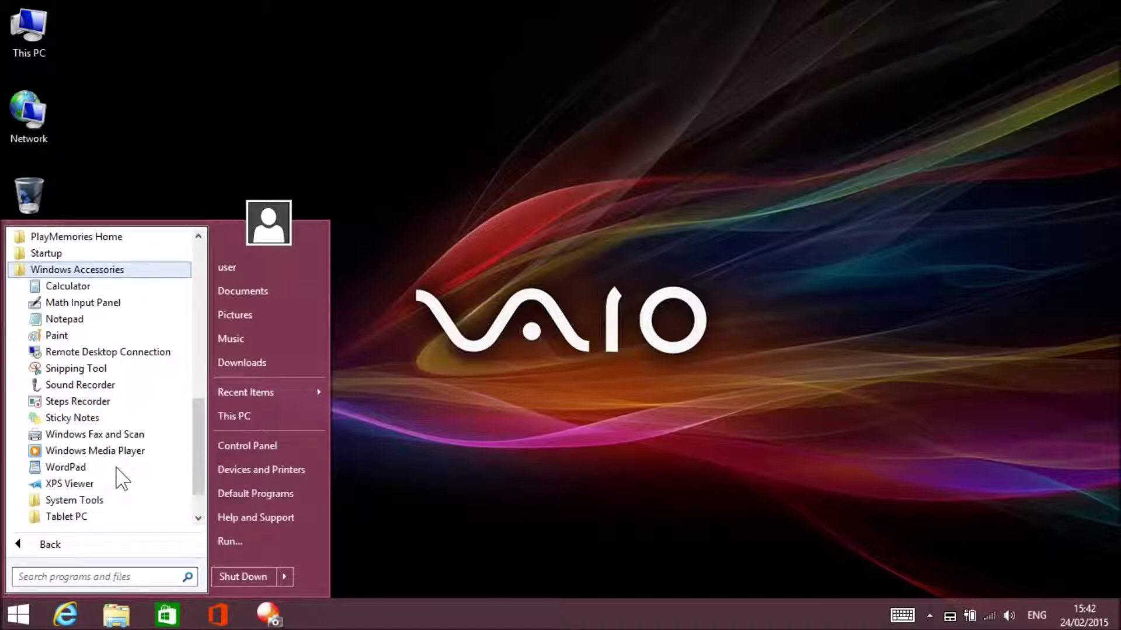
{"action": "right_click", "coordinate": [80, 288]}
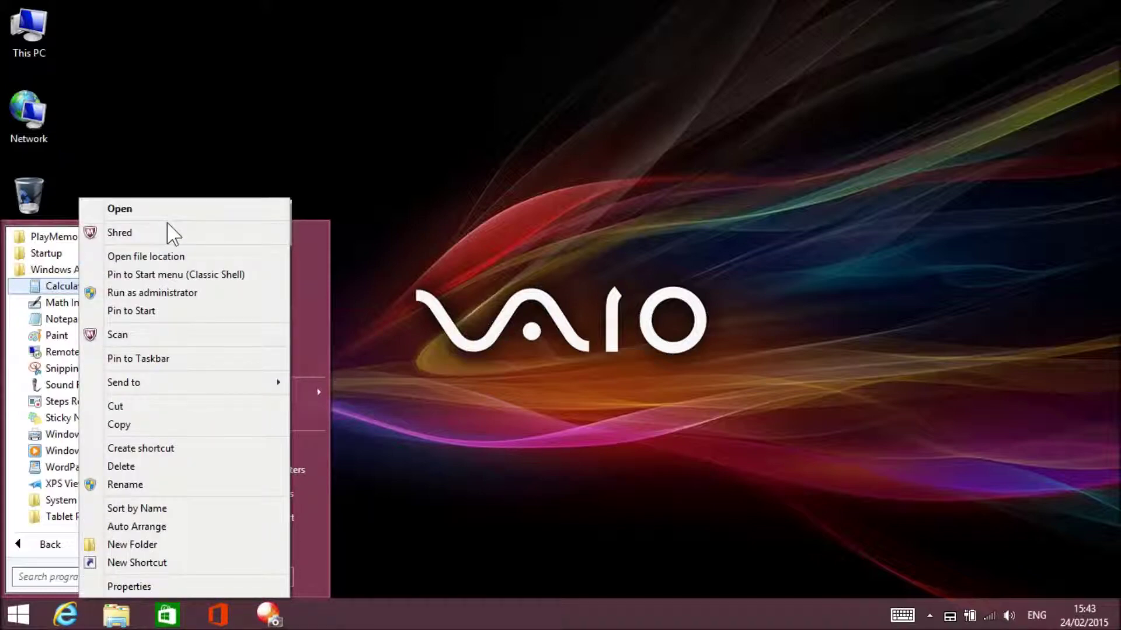
{"action": "mouse_move", "coordinate": [122, 384]}
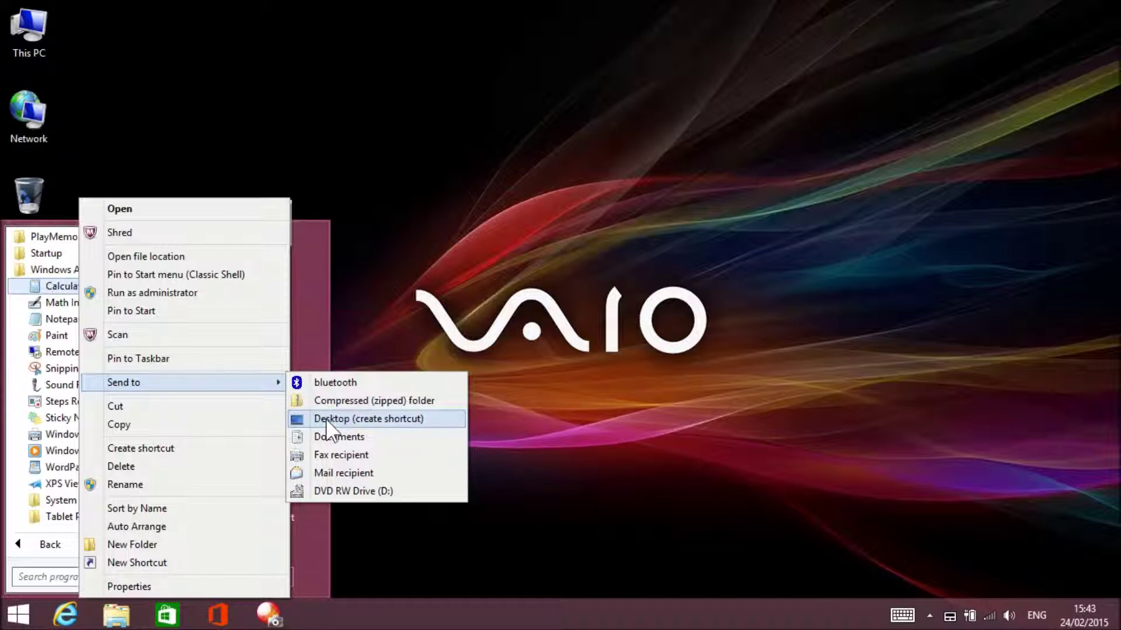
{"action": "left_click", "coordinate": [412, 429]}
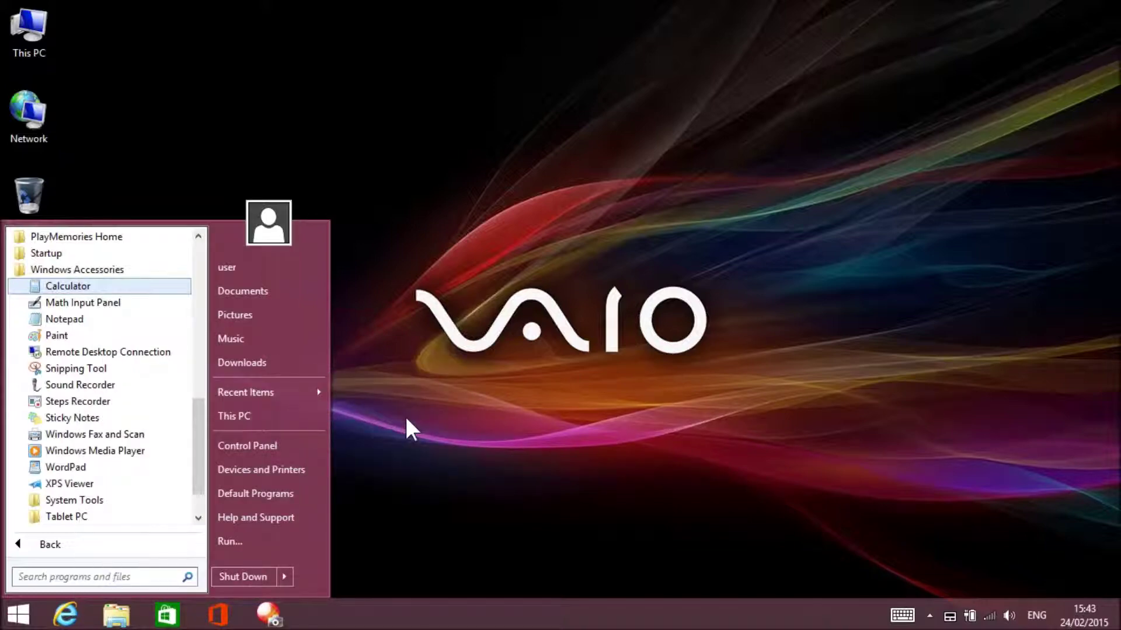
{"action": "left_click", "coordinate": [406, 419]}
- Move the Calculator shortcut away from the icon column and return it to its place beneath the user folder
{"action": "left_click_drag", "start_coordinate": [50, 392], "coordinate": [186, 393]}
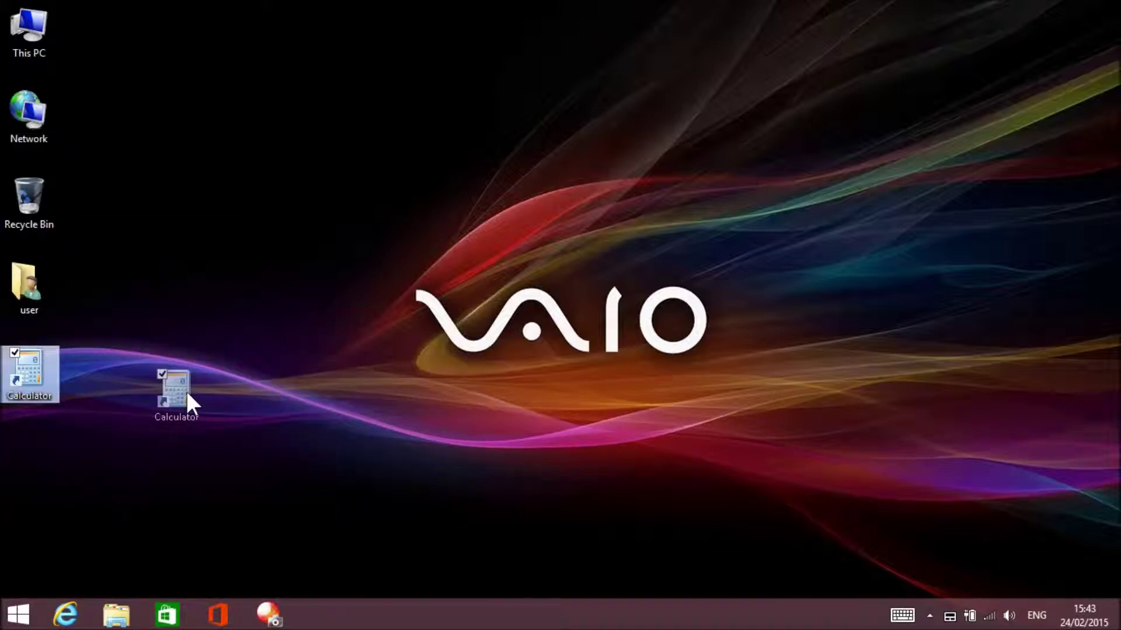
{"action": "left_click_drag", "start_coordinate": [16, 387], "coordinate": [16, 387]}
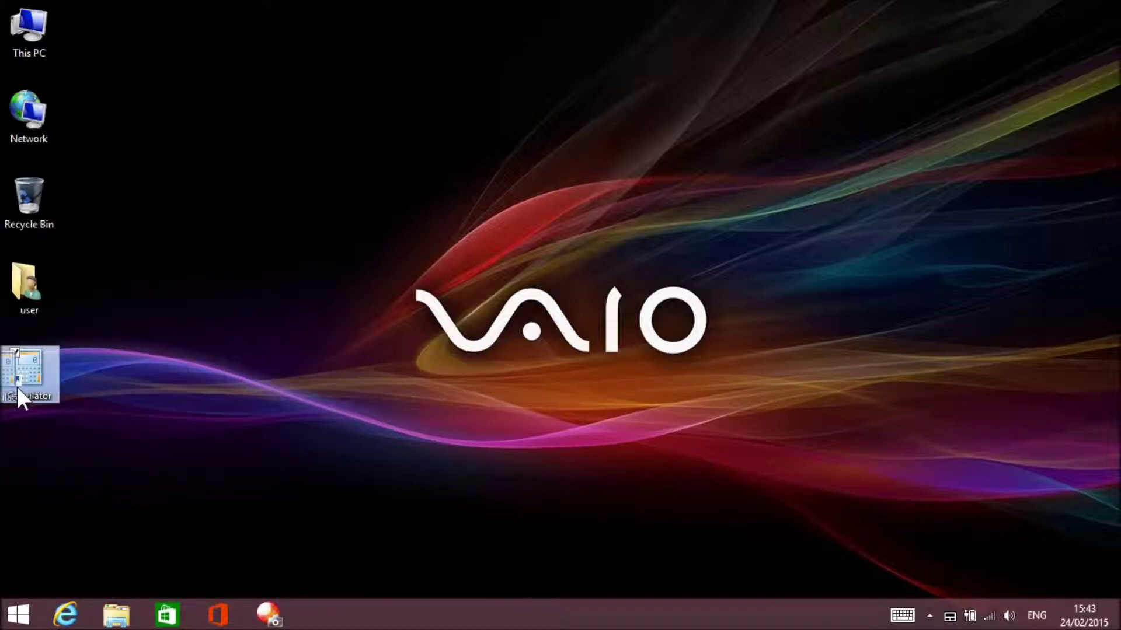
{"action": "left_click", "coordinate": [208, 447]}
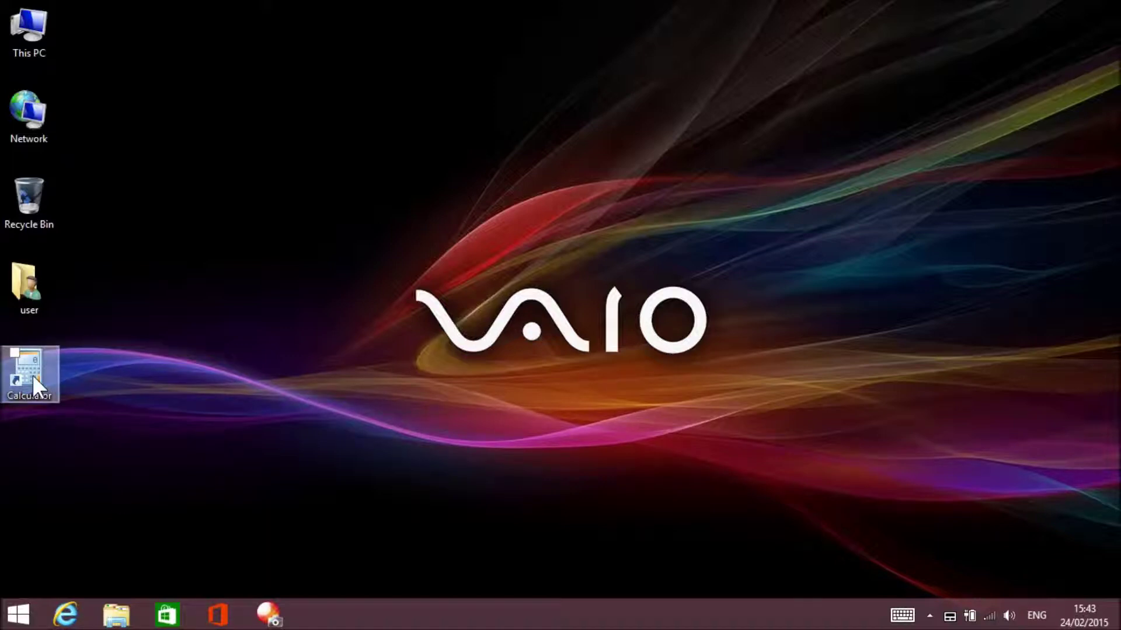
- Send a Disk Cleanup shortcut from the Administrative Tools program folder to the desktop
{"action": "left_click", "coordinate": [18, 614]}
{"action": "left_click", "coordinate": [88, 549]}
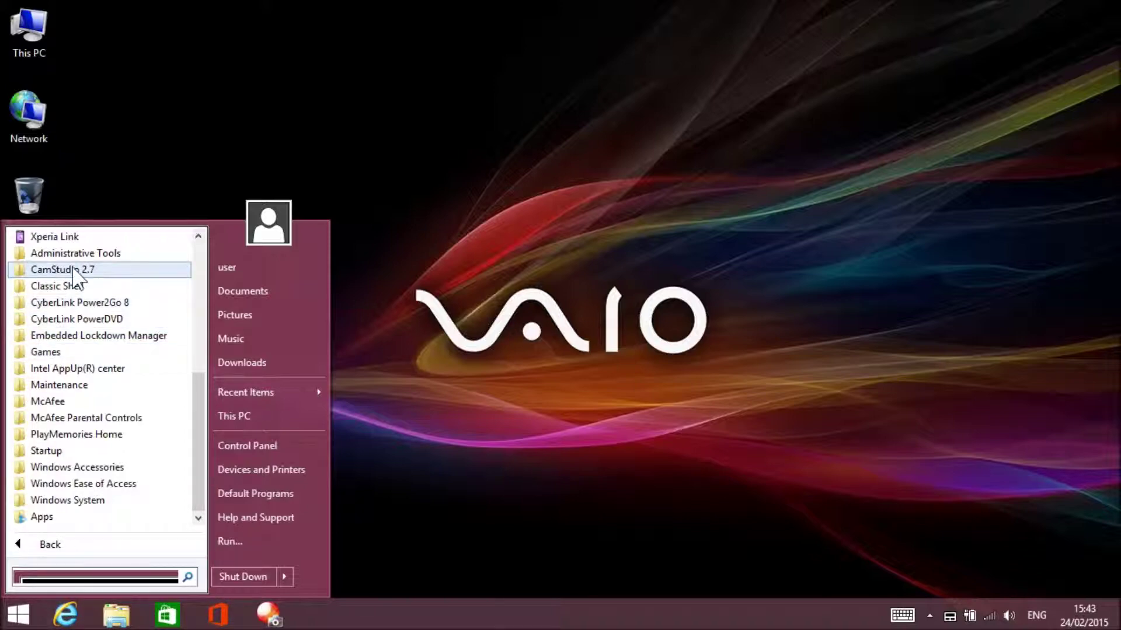
{"action": "left_click", "coordinate": [129, 256]}
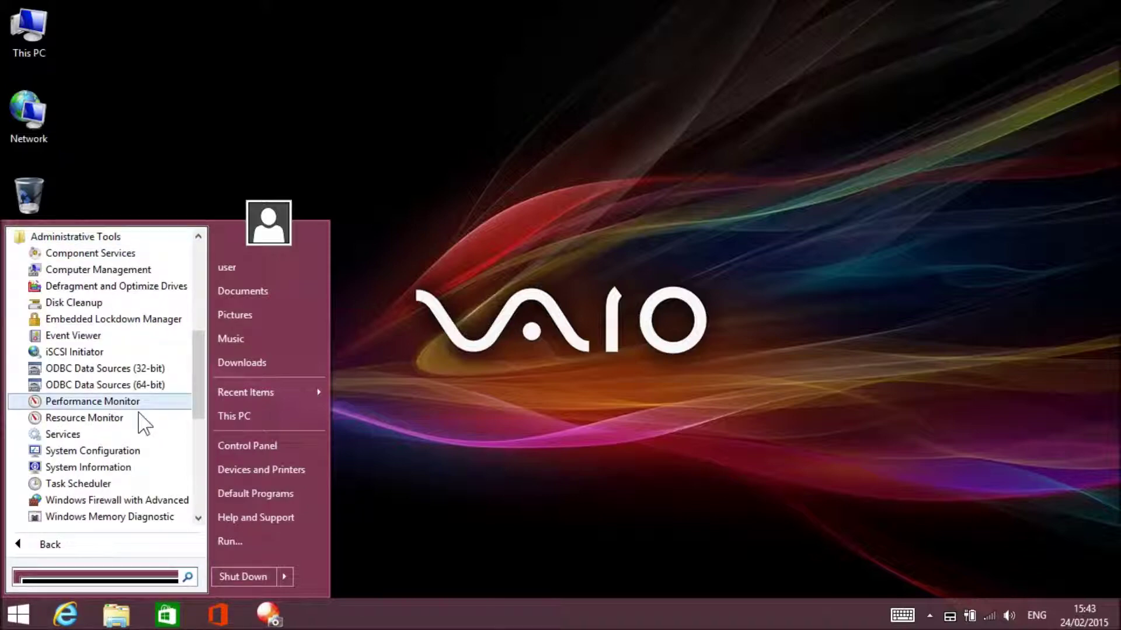
{"action": "right_click", "coordinate": [74, 305]}
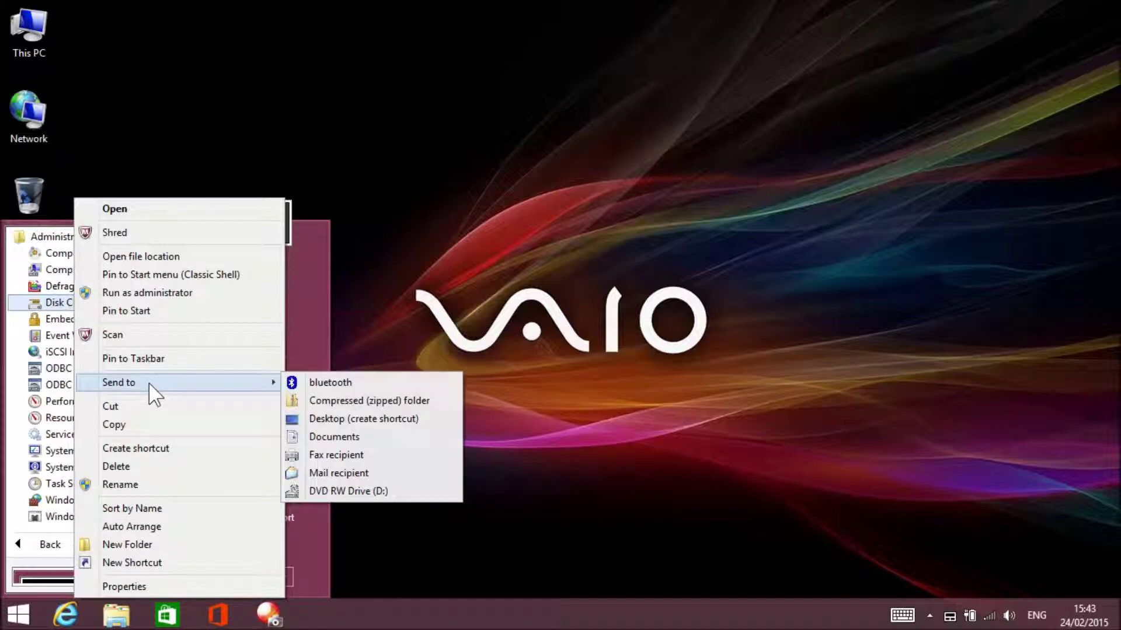
{"action": "left_click", "coordinate": [368, 420]}
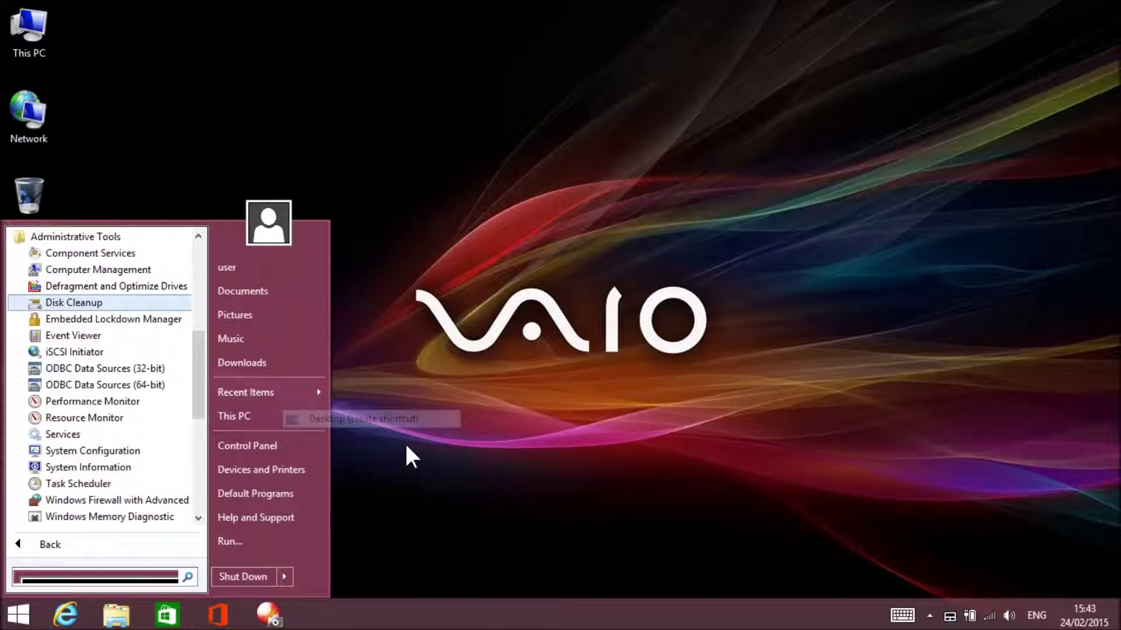
{"action": "left_click", "coordinate": [407, 460]}
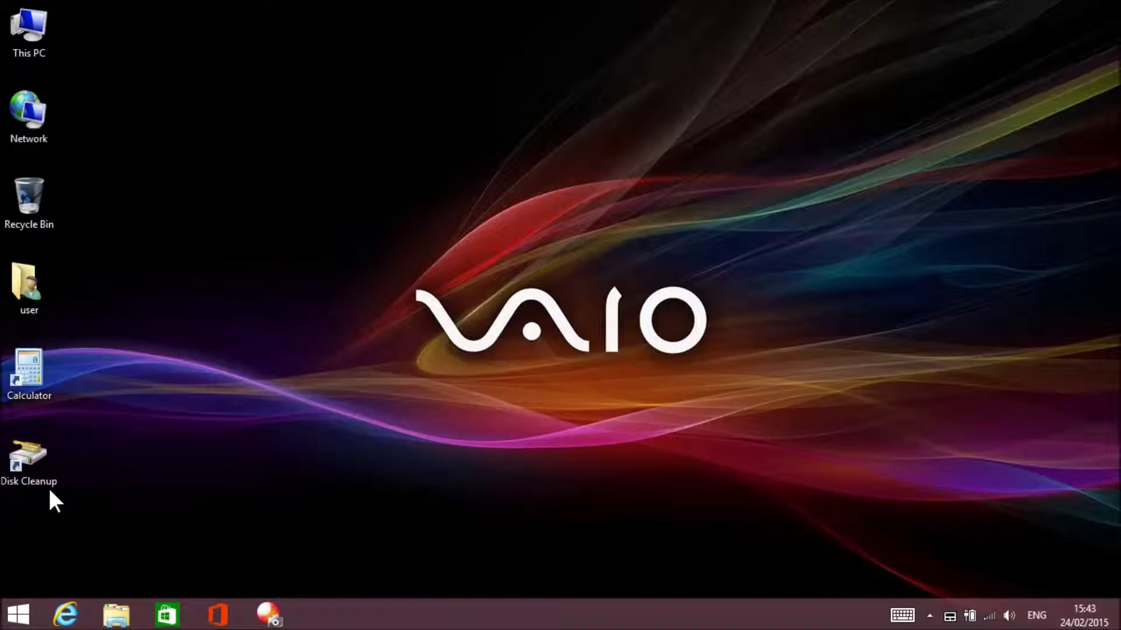
- Create an Event Viewer shortcut on the desktop from Administrative Tools and place it directly below Disk Cleanup
{"action": "left_click", "coordinate": [23, 617]}
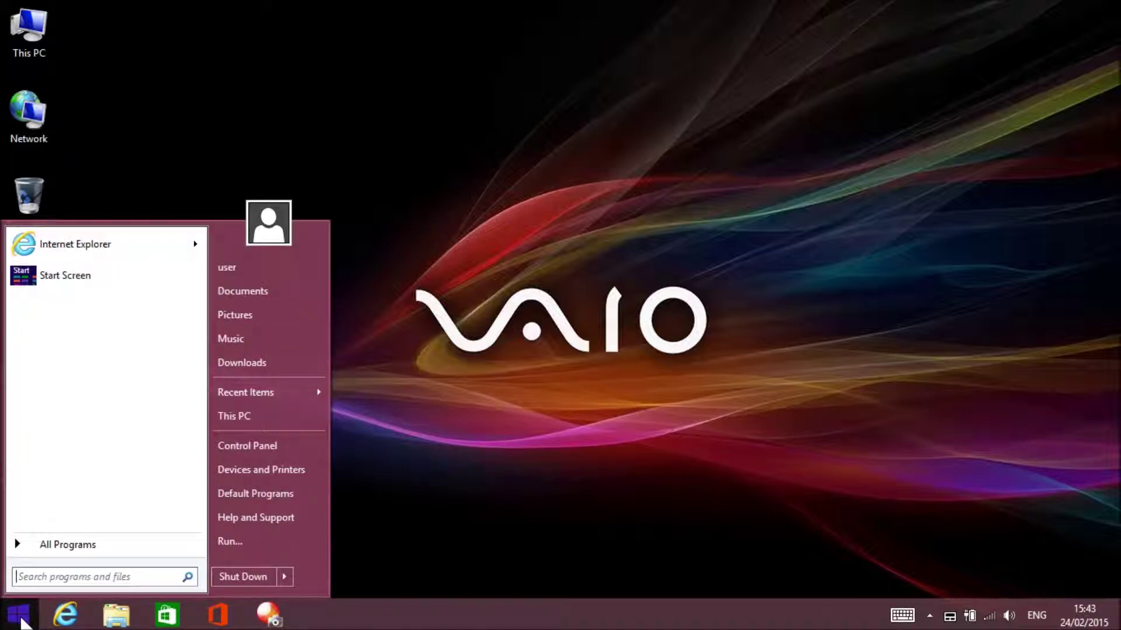
{"action": "left_click", "coordinate": [76, 551]}
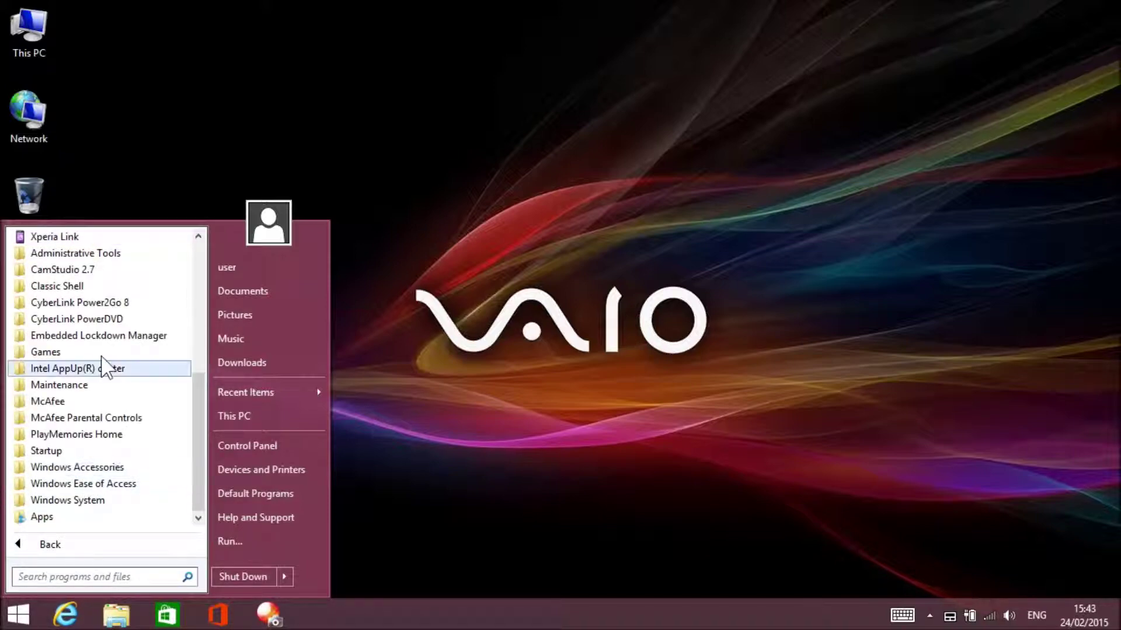
{"action": "left_click", "coordinate": [119, 255]}
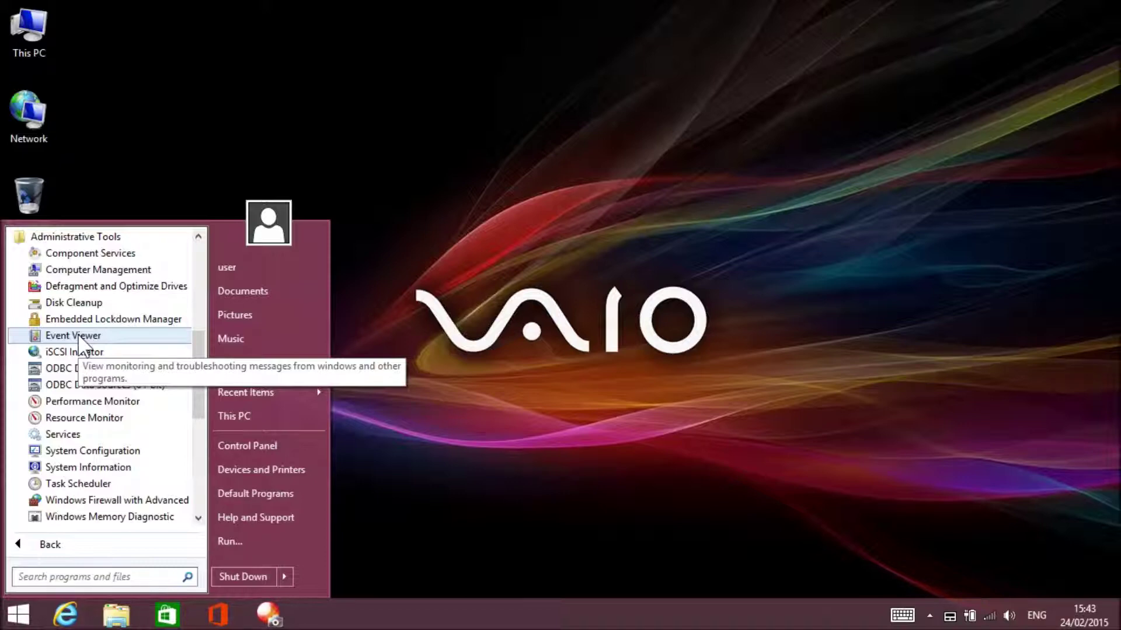
{"action": "left_click_drag", "start_coordinate": [80, 338], "coordinate": [424, 358]}
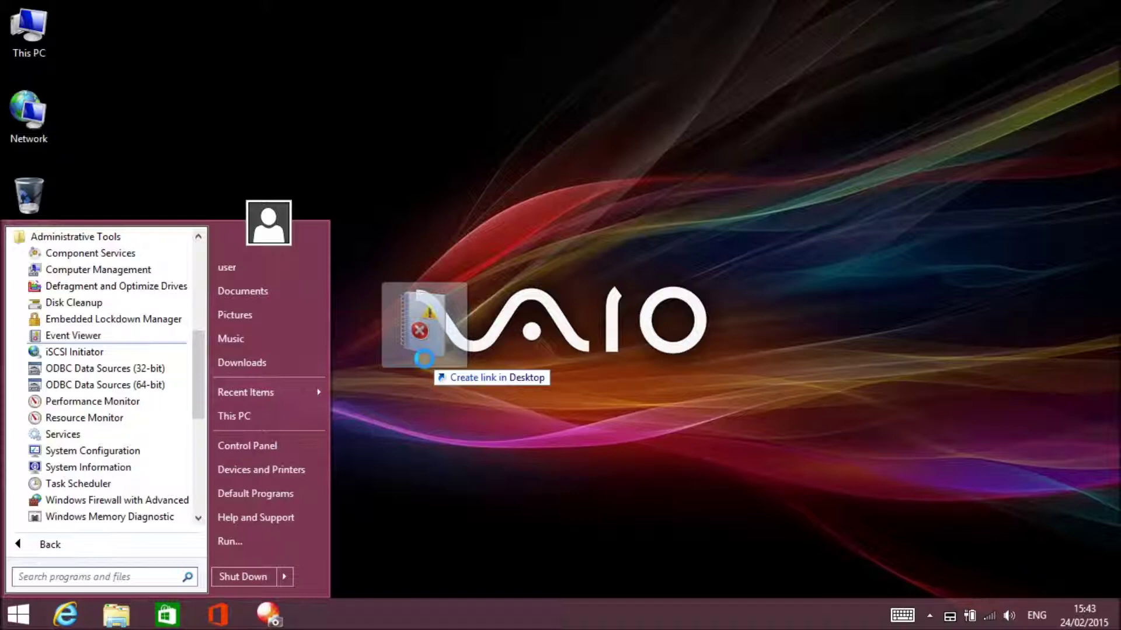
{"action": "left_click_drag", "start_coordinate": [424, 358], "coordinate": [422, 386]}
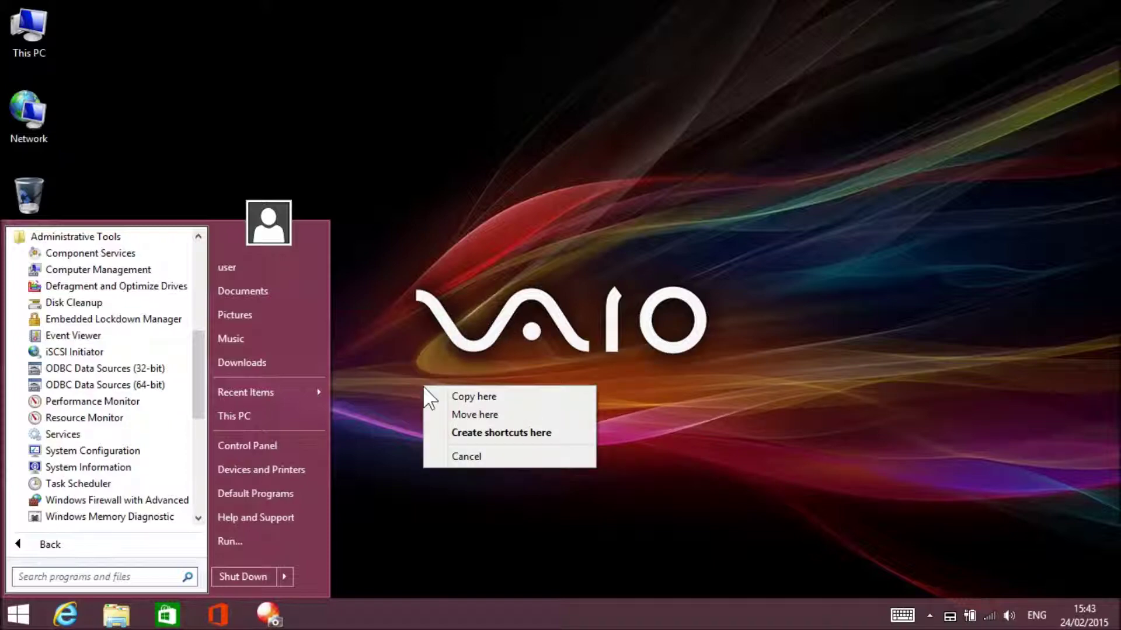
{"action": "left_click", "coordinate": [495, 432]}
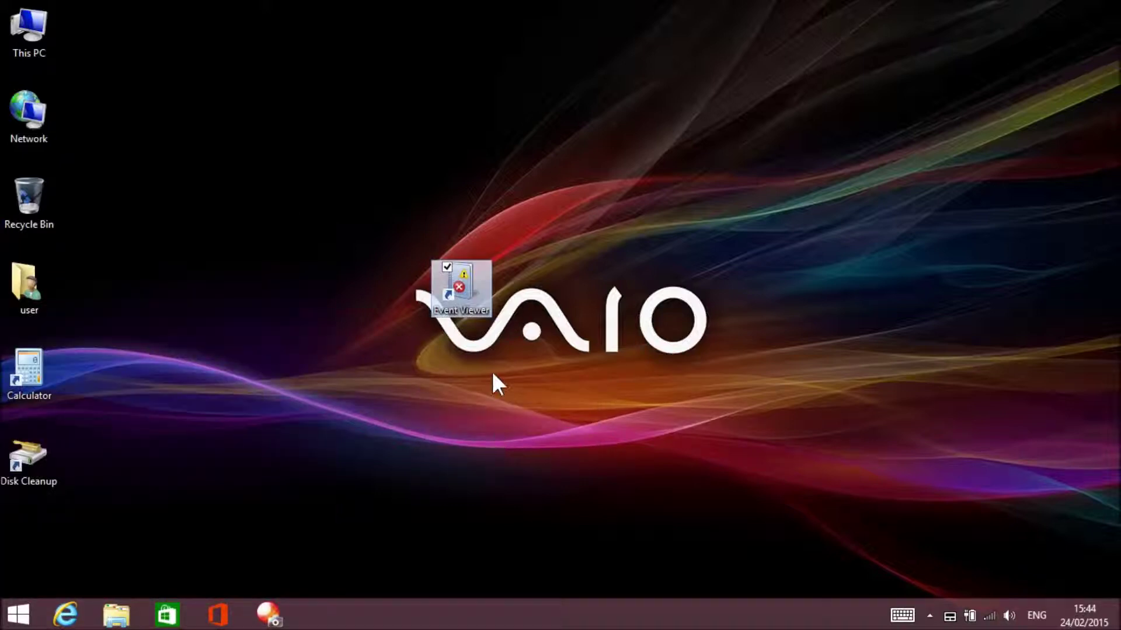
{"action": "left_click_drag", "start_coordinate": [467, 293], "coordinate": [32, 546]}
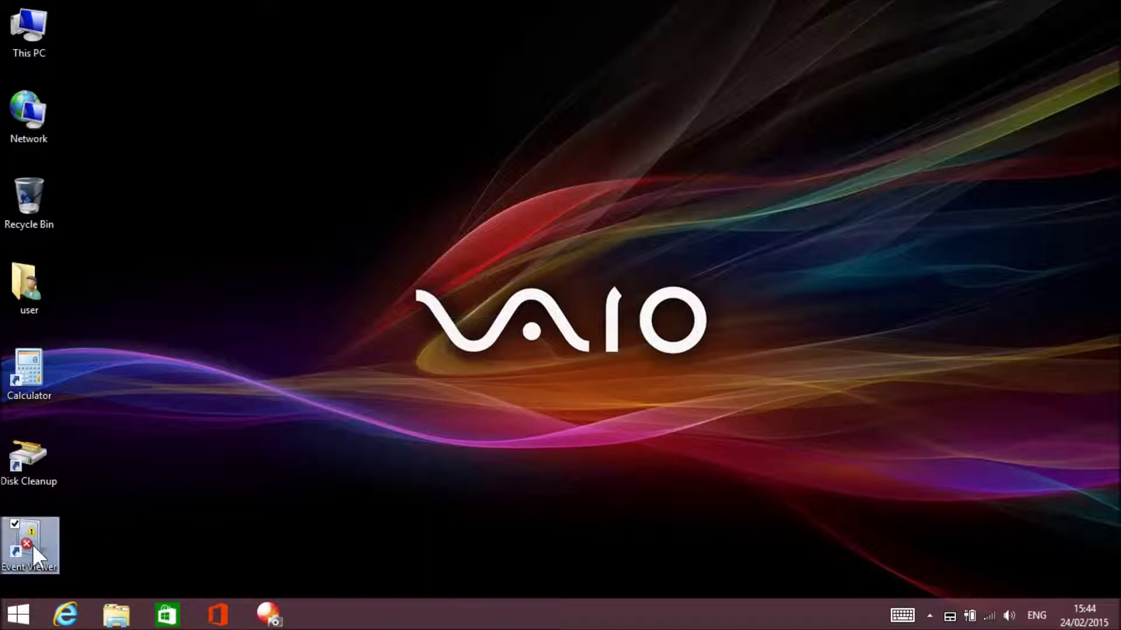
{"action": "left_click", "coordinate": [176, 536]}
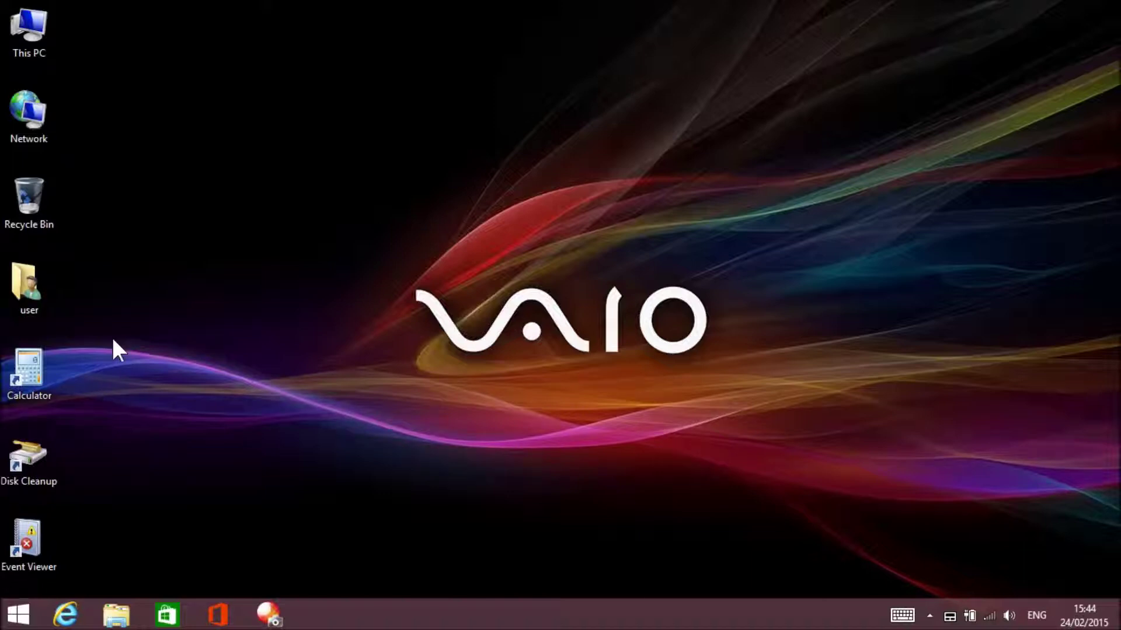
- Delete the Calculator, Disk Cleanup and Event Viewer shortcuts from the desktop together
{"action": "left_click_drag", "start_coordinate": [112, 337], "coordinate": [15, 600]}
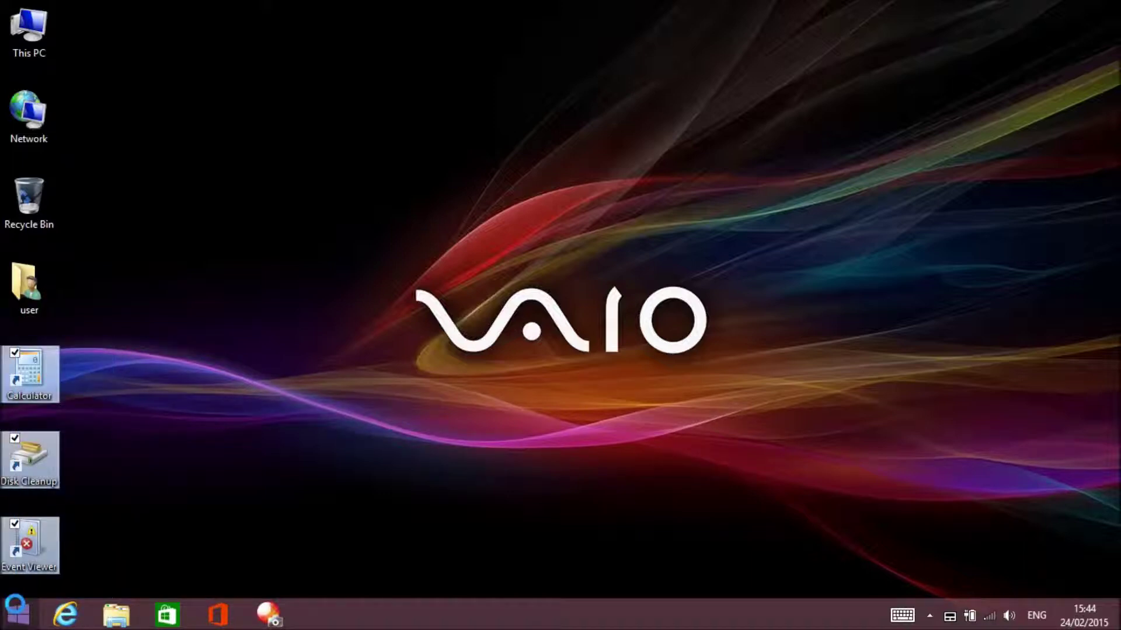
{"action": "right_click", "coordinate": [33, 532]}
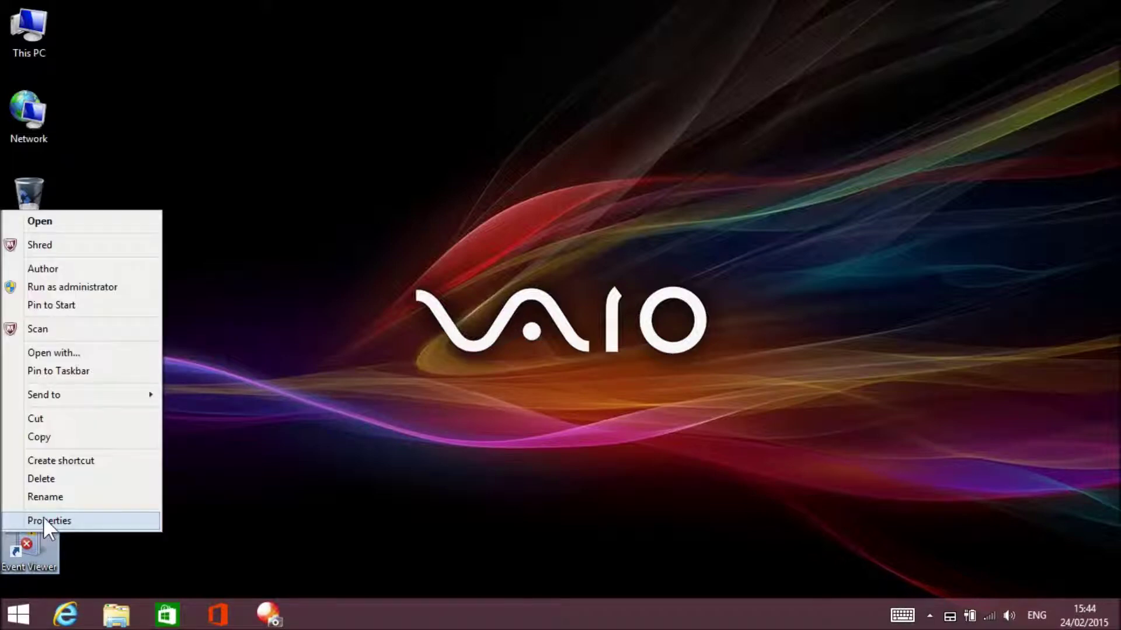
{"action": "left_click", "coordinate": [59, 478]}
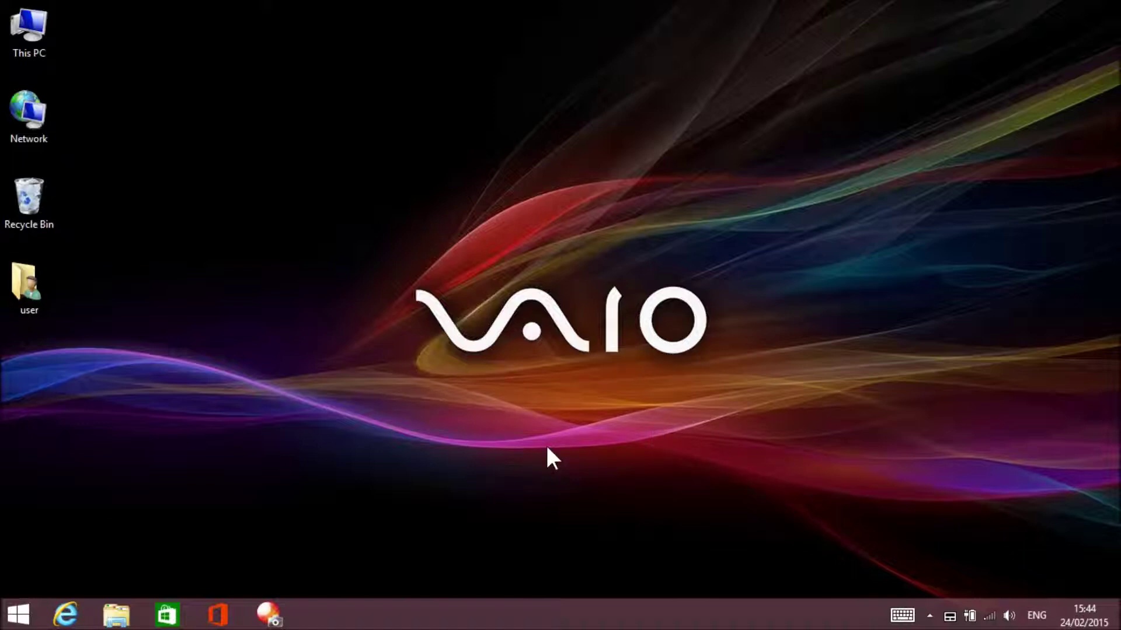
- Open the desktop background settings from Personalization and set the picture location to Windows Desktop Backgrounds
{"action": "right_click", "coordinate": [547, 223]}
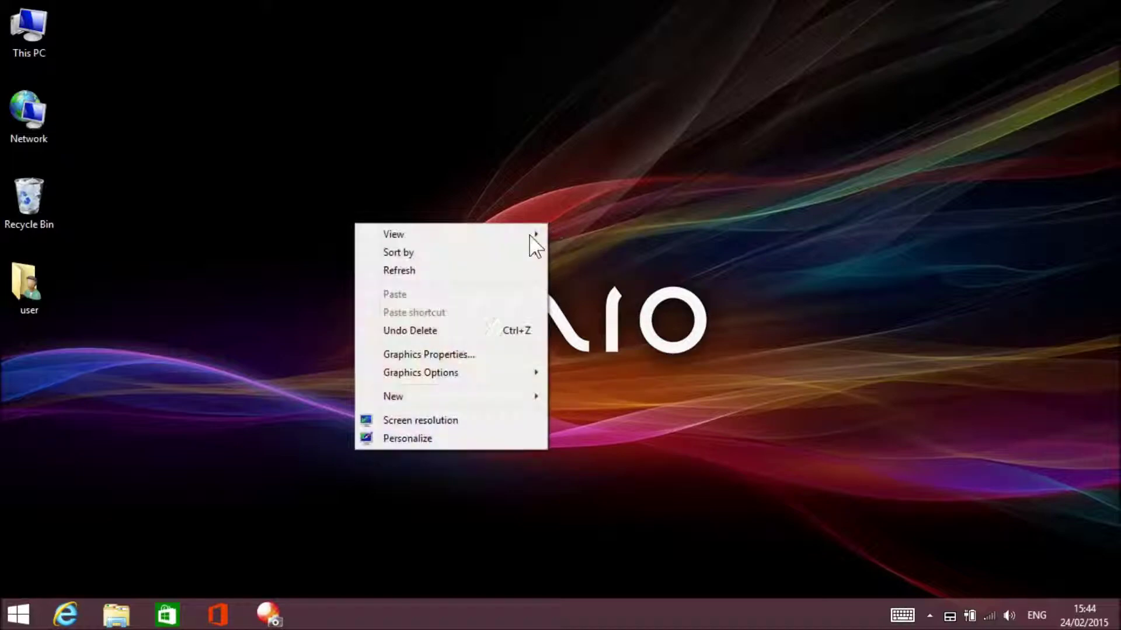
{"action": "left_click", "coordinate": [422, 439]}
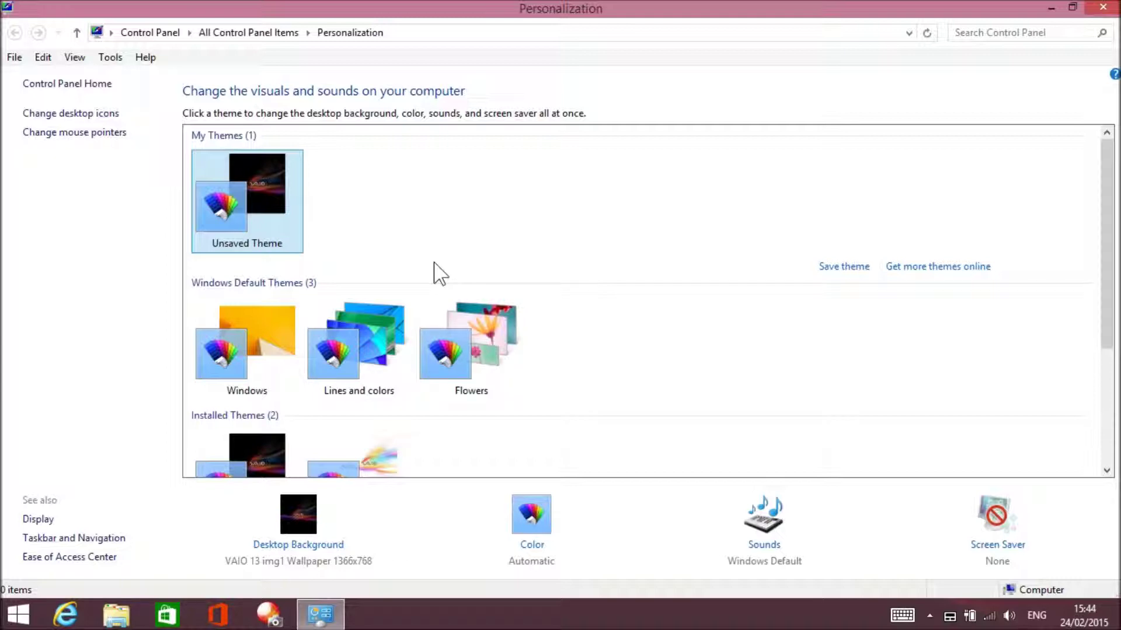
{"action": "left_click", "coordinate": [308, 547]}
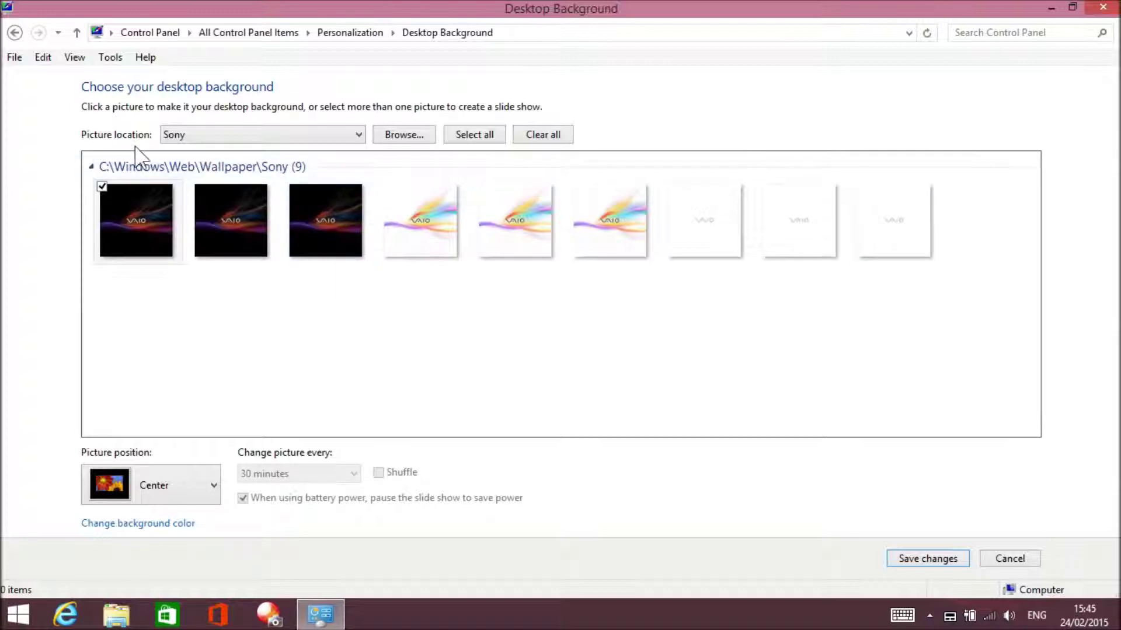
{"action": "left_click", "coordinate": [359, 136]}
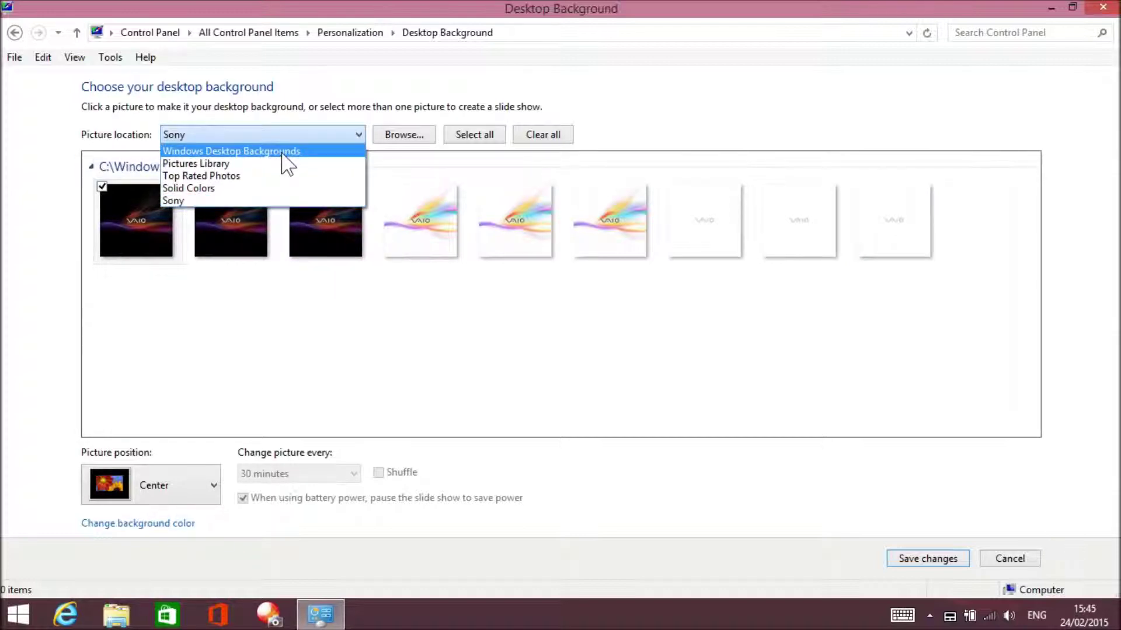
{"action": "left_click", "coordinate": [286, 152]}
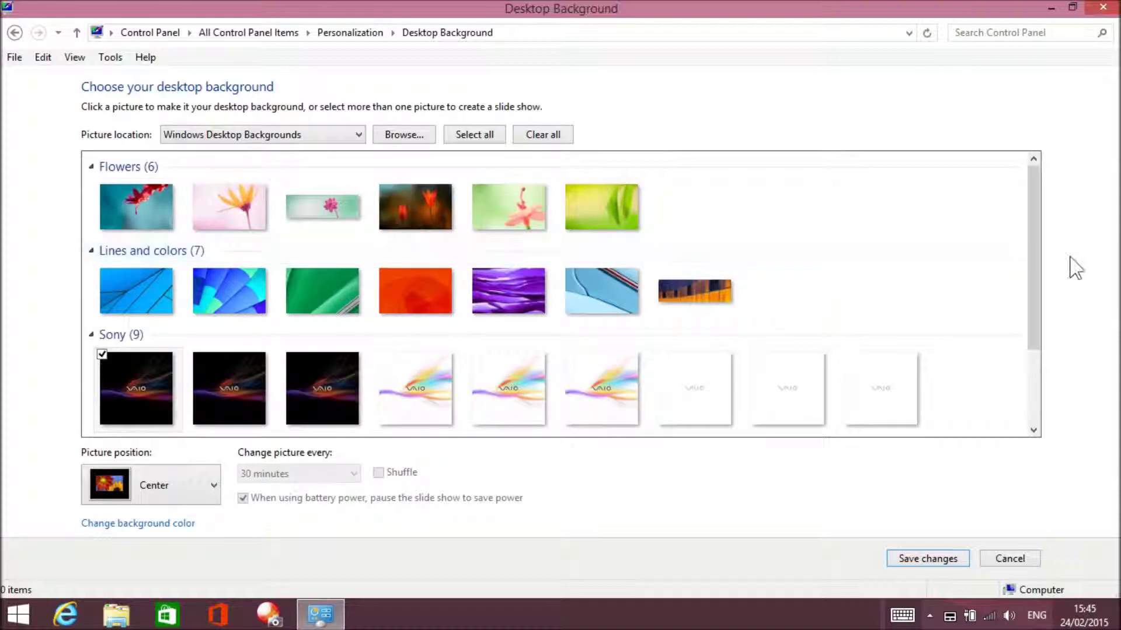
- Choose the yellow picture in the Windows group as wallpaper and view it on the desktop
{"action": "mouse_move", "coordinate": [1033, 260]}
{"action": "left_mouse_down"}
{"action": "mouse_move", "coordinate": [1033, 345]}
{"action": "mouse_move", "coordinate": [1045, 255]}
{"action": "left_mouse_up"}
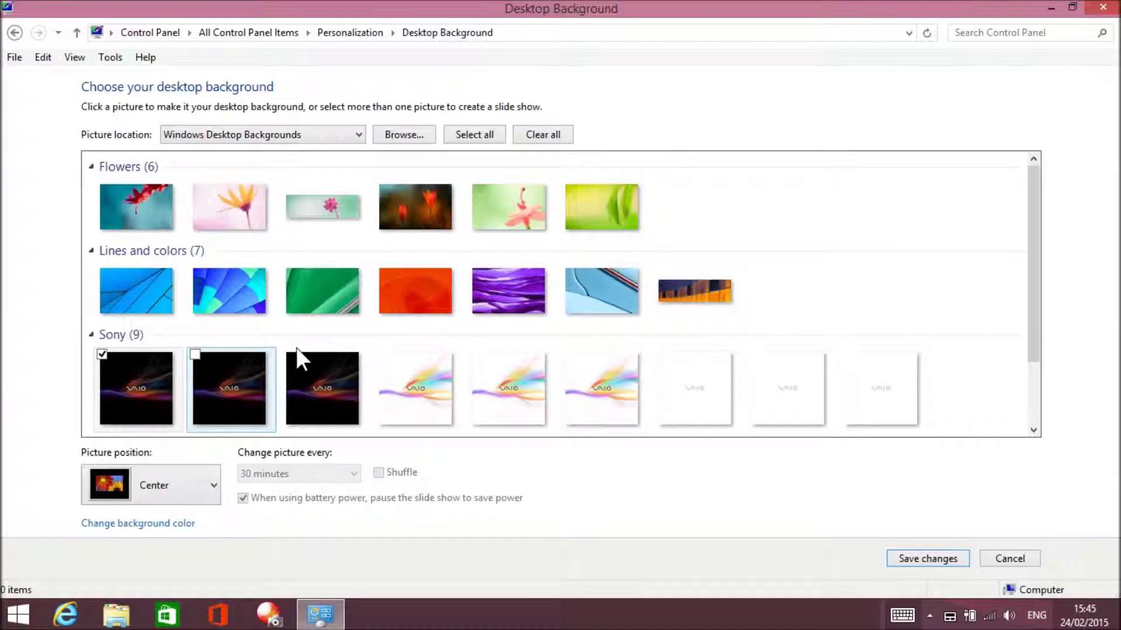
{"action": "left_click_drag", "start_coordinate": [1032, 249], "coordinate": [1045, 373]}
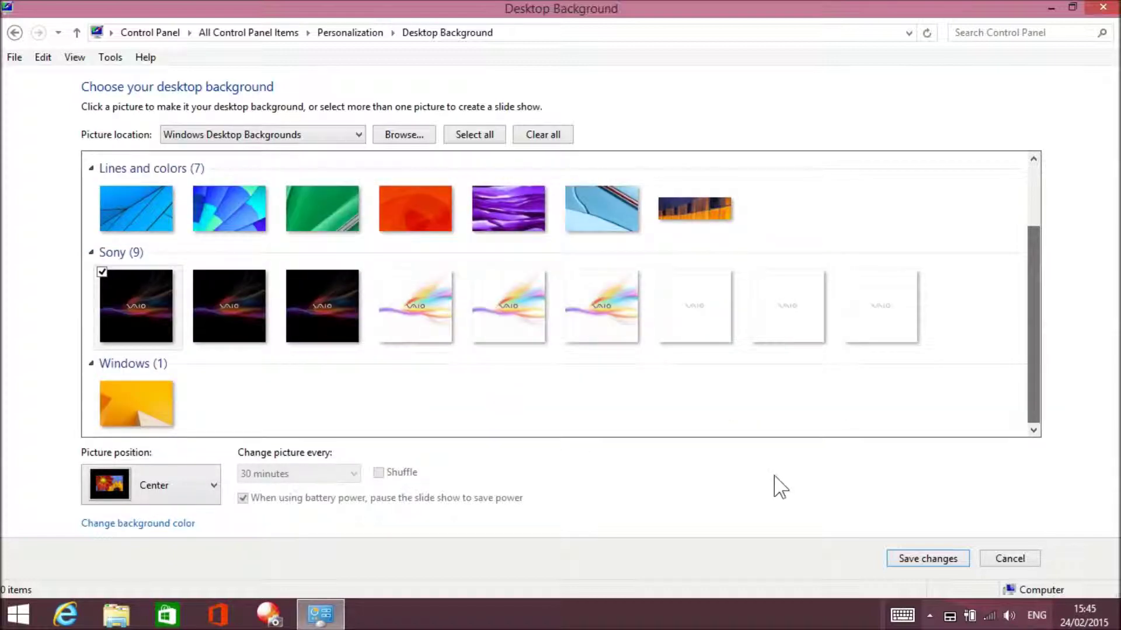
{"action": "left_click", "coordinate": [127, 401]}
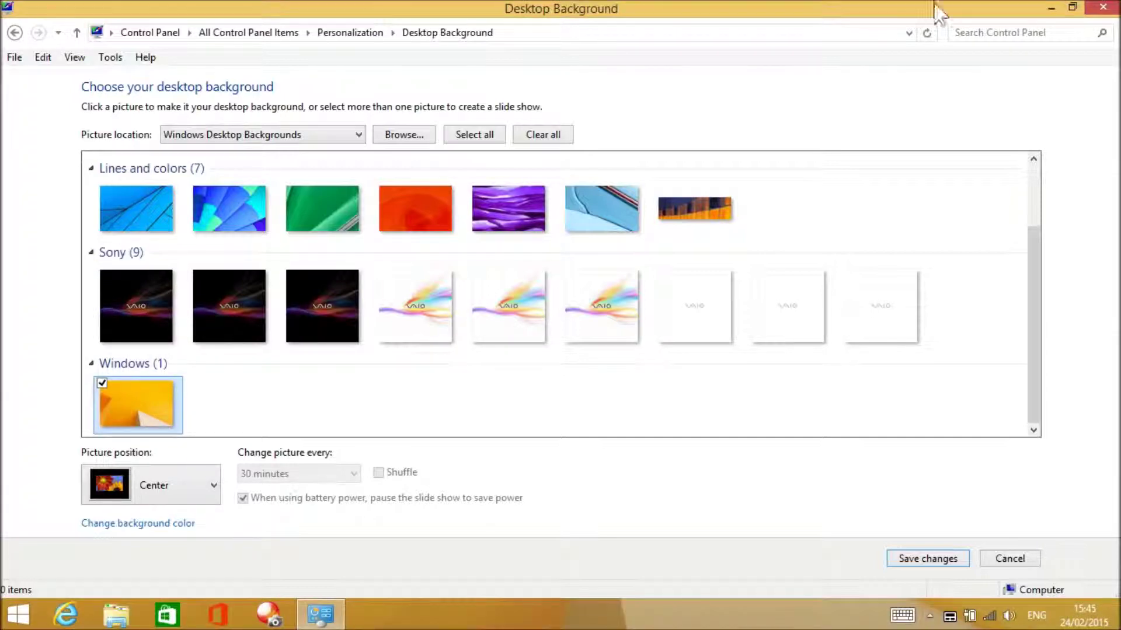
{"action": "left_click", "coordinate": [1051, 8]}
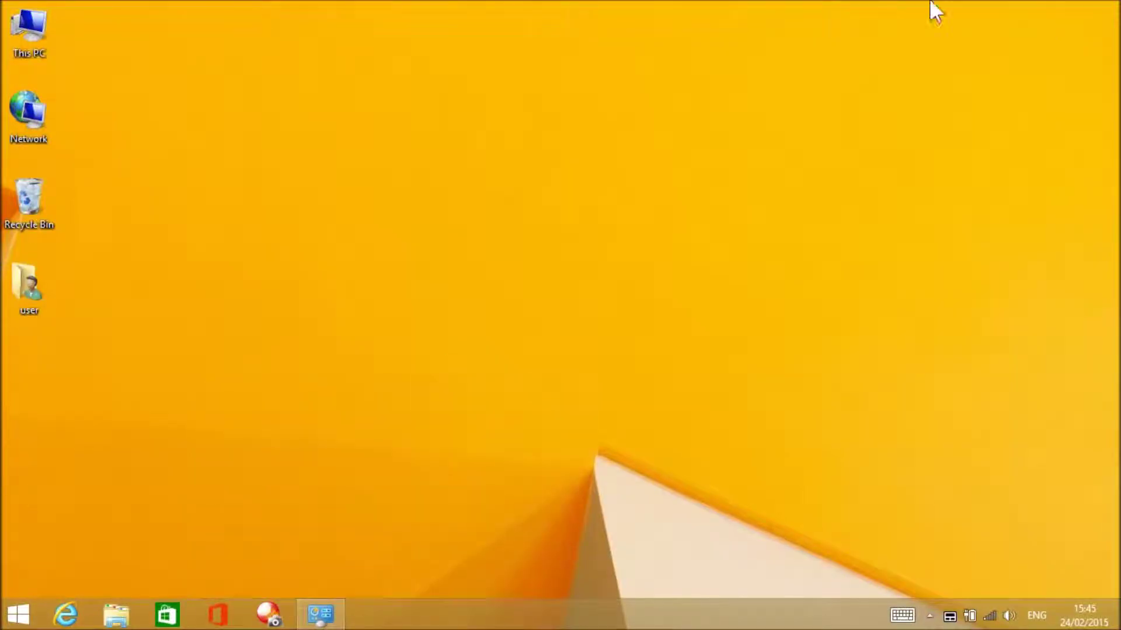
- Try the first picture in the Flowers group as wallpaper and view it on the desktop
{"action": "left_click", "coordinate": [320, 614]}
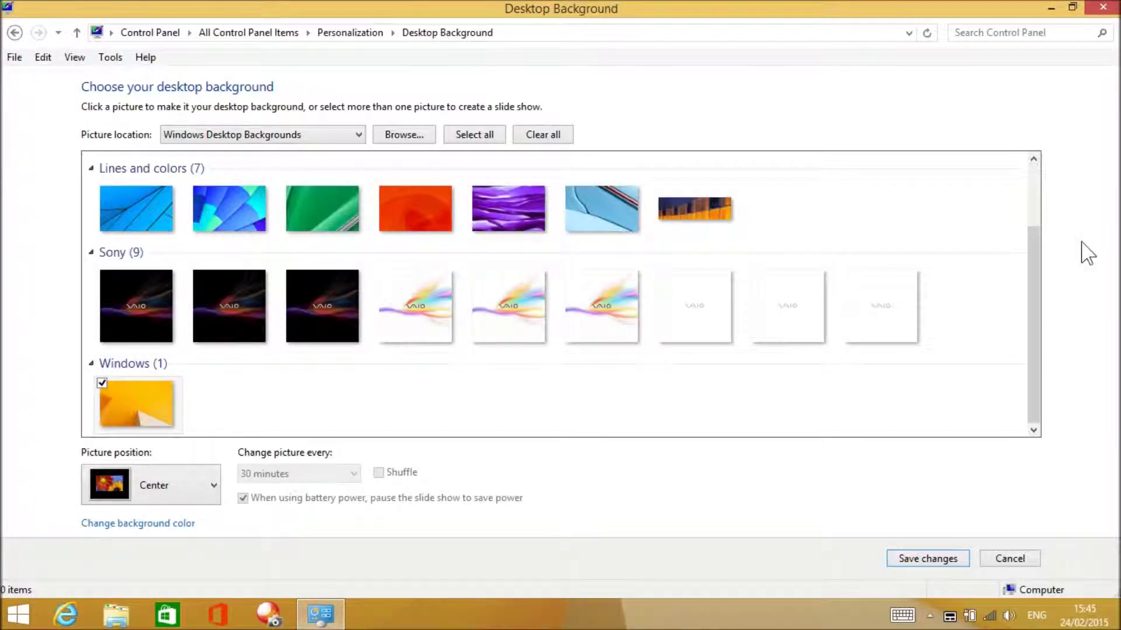
{"action": "left_click_drag", "start_coordinate": [1038, 300], "coordinate": [1048, 208]}
{"action": "left_click", "coordinate": [127, 221]}
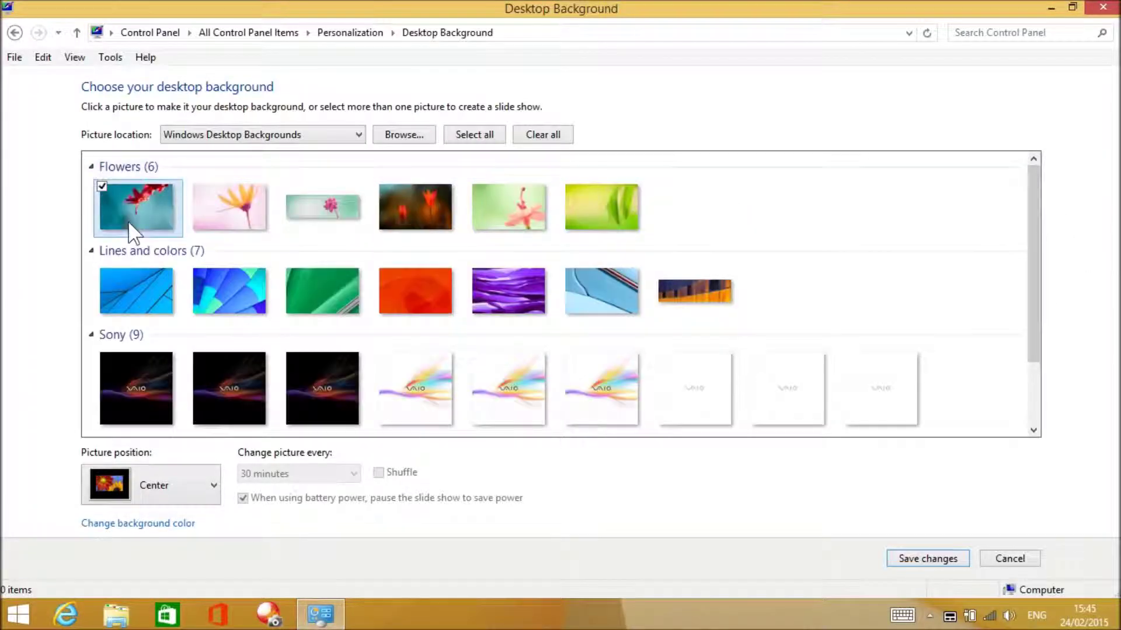
{"action": "left_click", "coordinate": [1051, 9]}
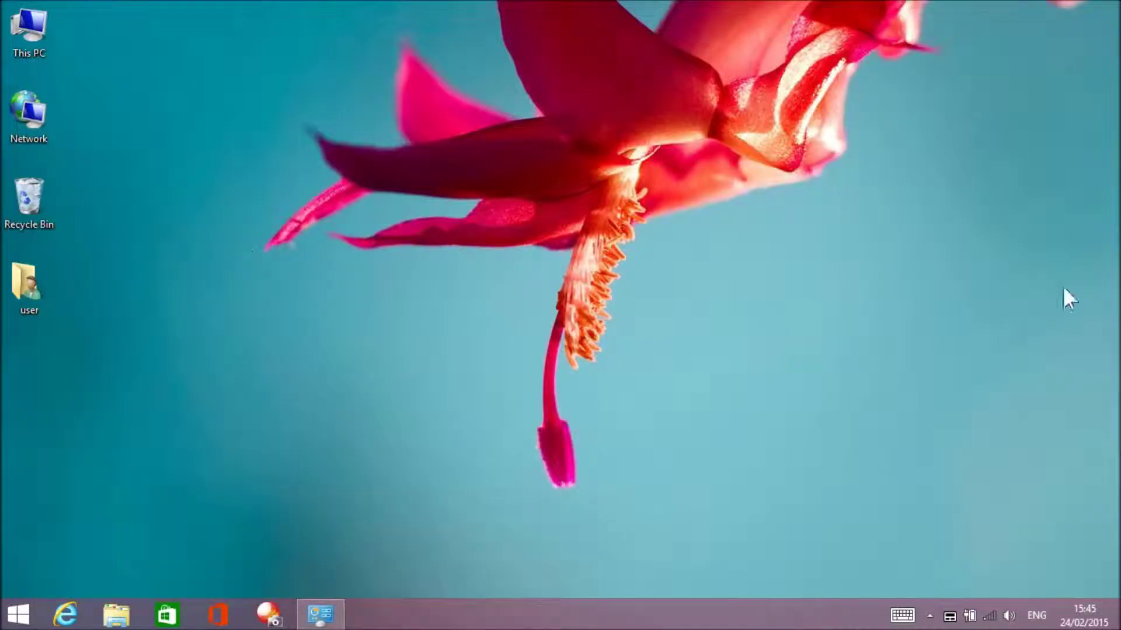
- Set the yellow Windows picture as the desktop background, save the changes, and show the desktop
{"action": "left_click", "coordinate": [321, 614]}
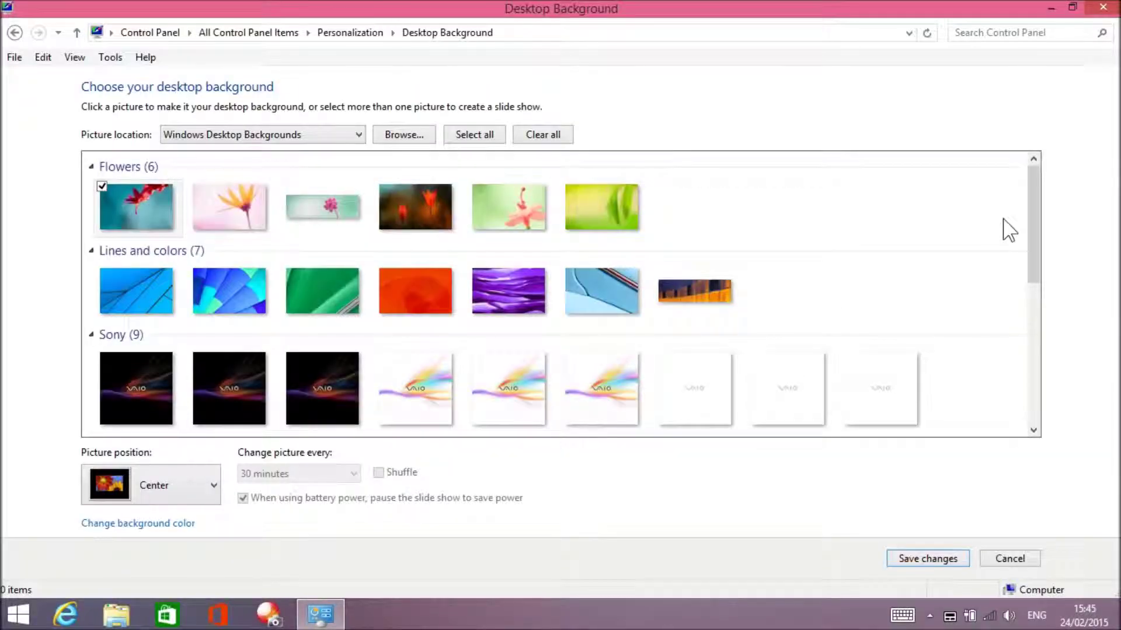
{"action": "left_click_drag", "start_coordinate": [1036, 222], "coordinate": [1040, 363]}
{"action": "left_click", "coordinate": [148, 394]}
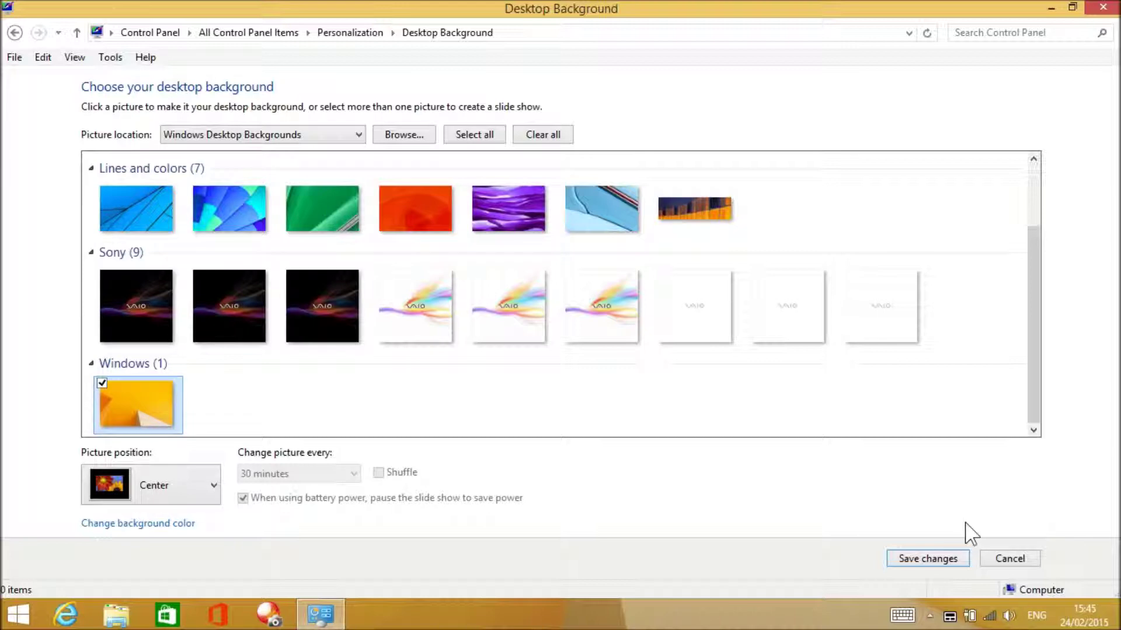
{"action": "left_click", "coordinate": [921, 560]}
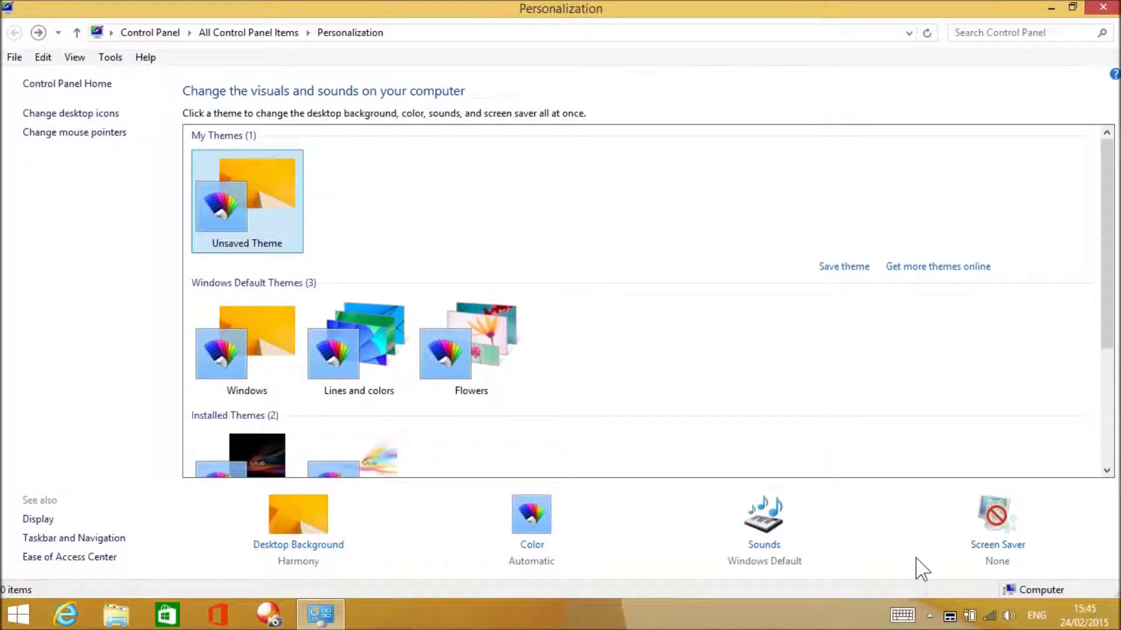
{"action": "left_click", "coordinate": [1050, 8]}
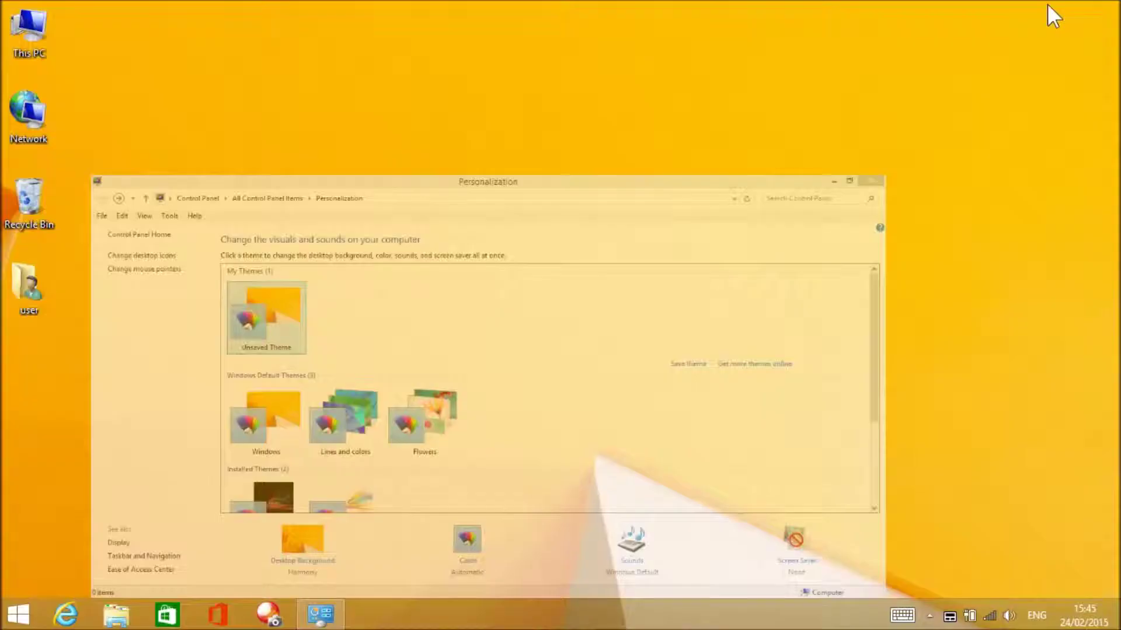
- Try the Flowers default theme and view it on the desktop
{"action": "left_click", "coordinate": [322, 614]}
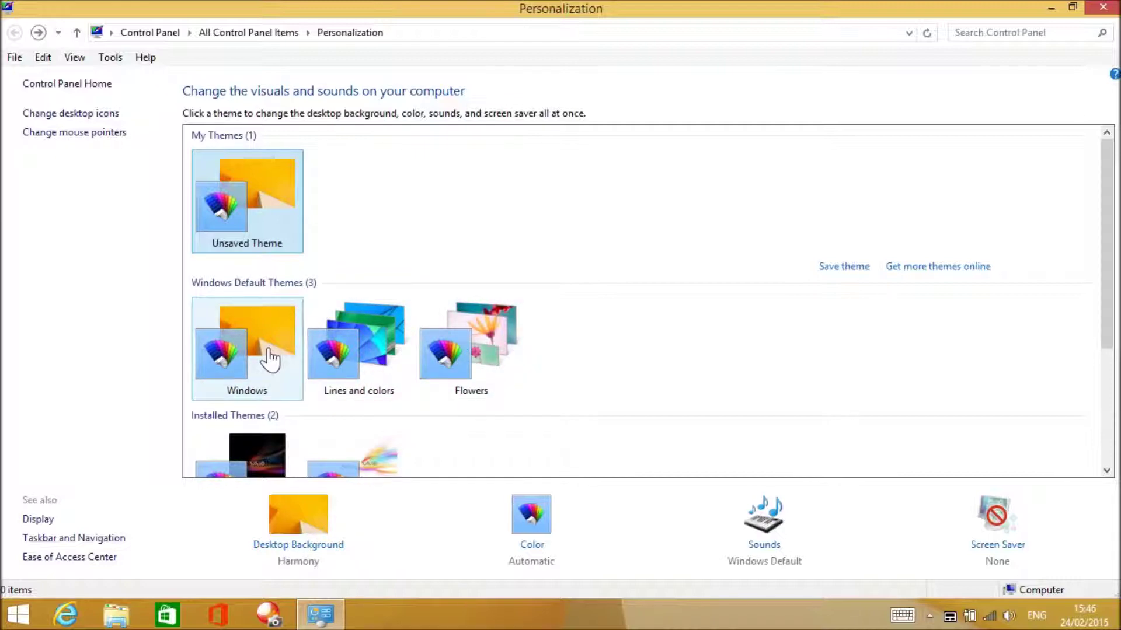
{"action": "left_click", "coordinate": [463, 368]}
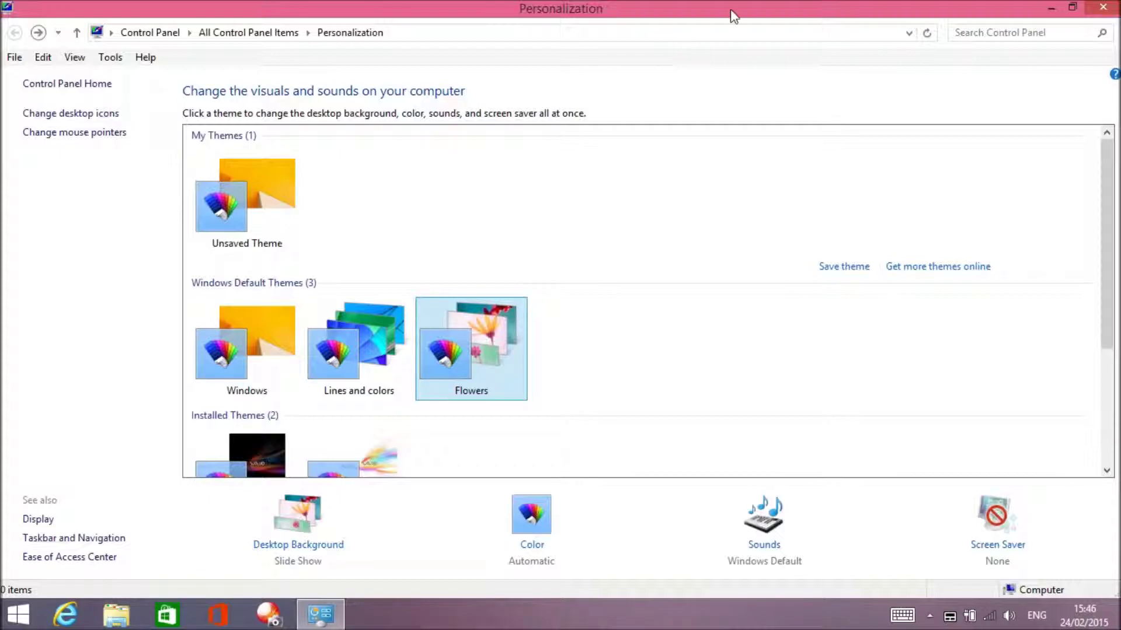
{"action": "left_click", "coordinate": [1052, 9]}
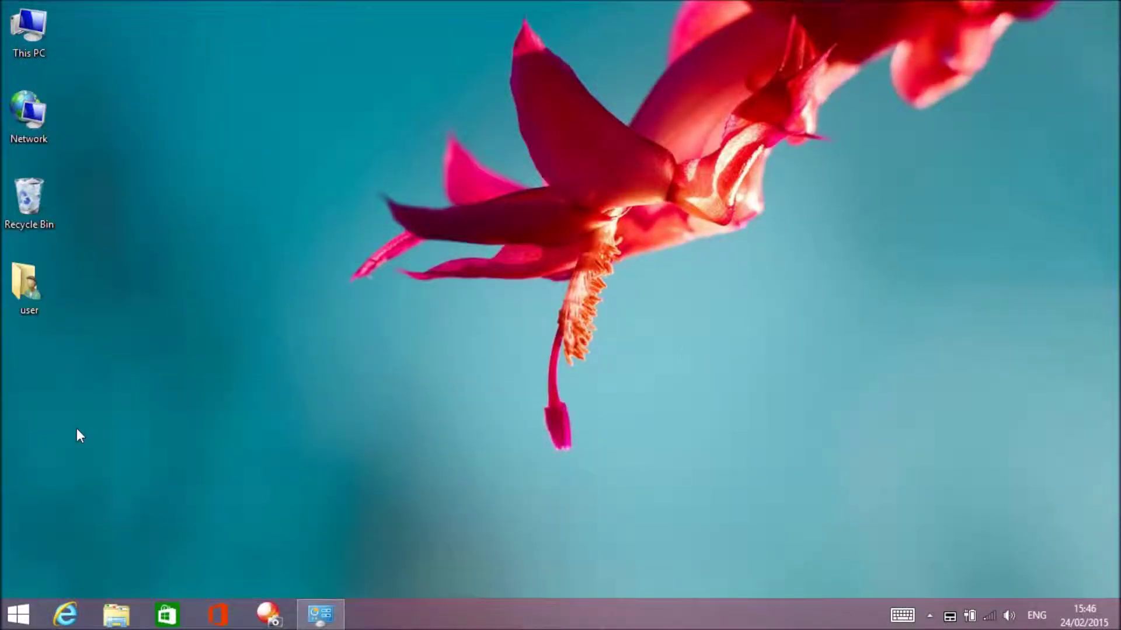
- Try the Lines and colors default theme and view it on the desktop
{"action": "left_click", "coordinate": [333, 623]}
{"action": "left_click", "coordinate": [342, 358]}
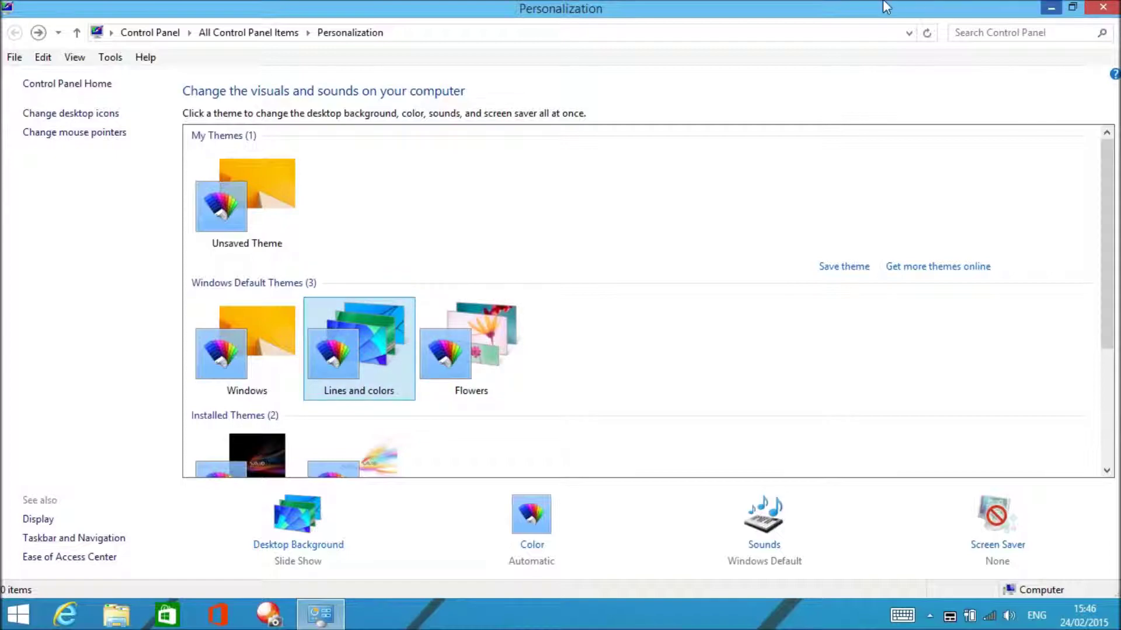
{"action": "left_click", "coordinate": [1050, 8]}
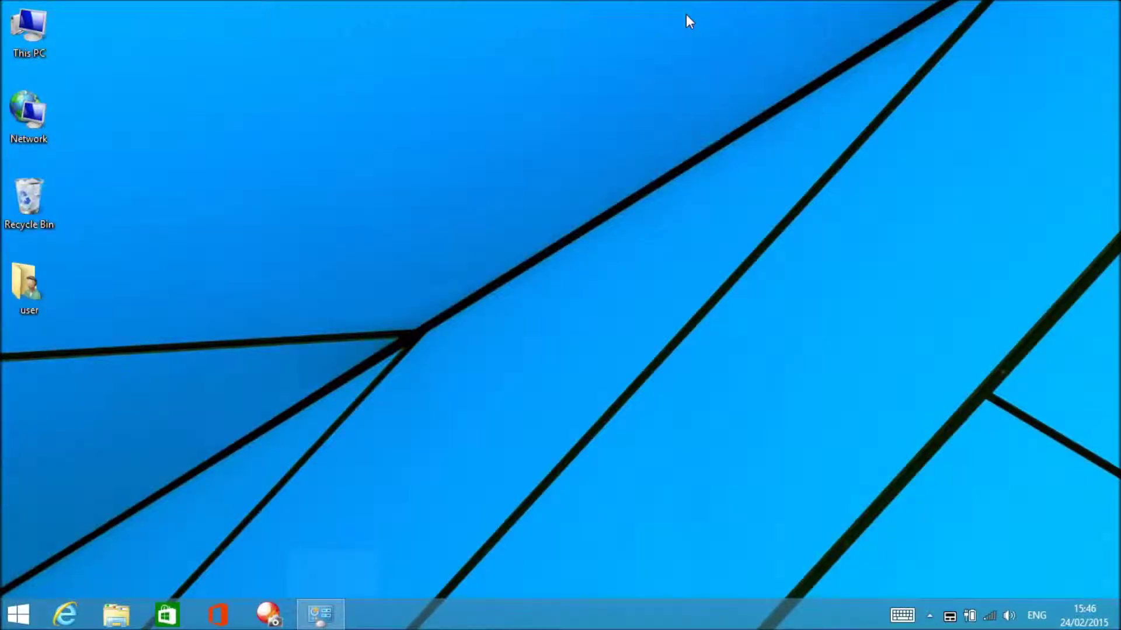
- Reapply the Unsaved Theme with the yellow wallpaper from My Themes and show the desktop
{"action": "left_click", "coordinate": [336, 627]}
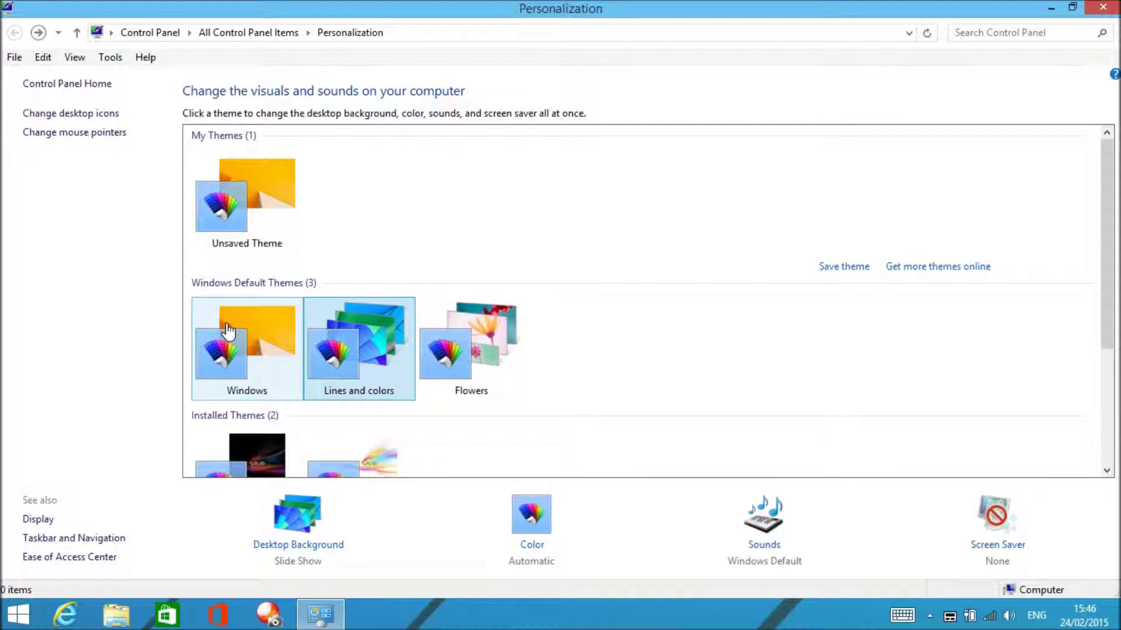
{"action": "left_click", "coordinate": [280, 218]}
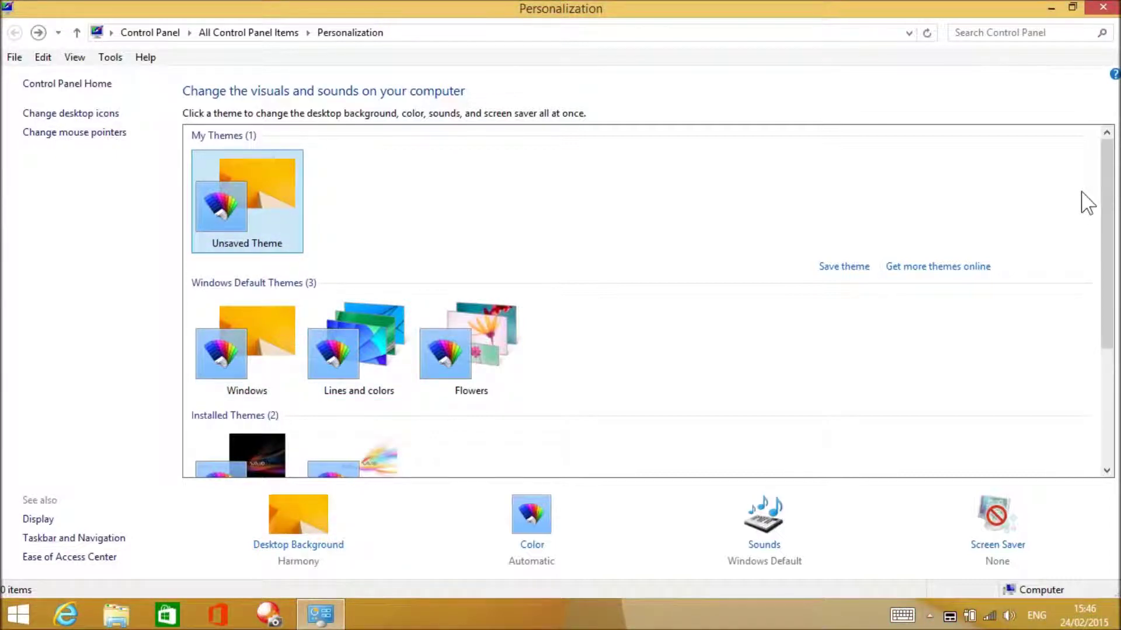
{"action": "left_click", "coordinate": [1049, 9]}
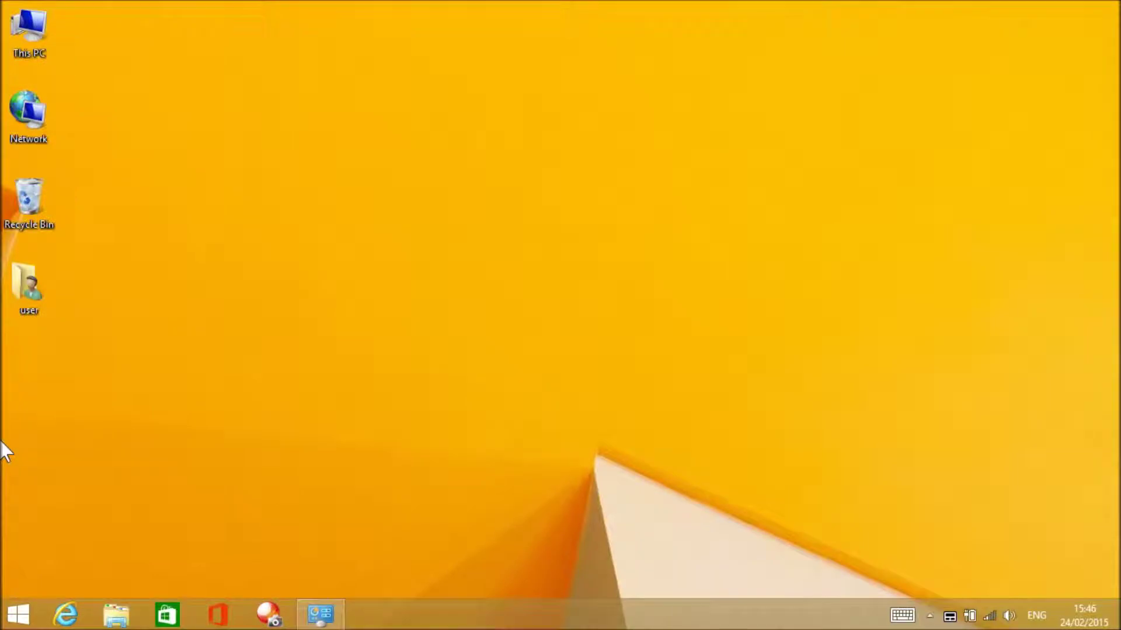
- Look through the color choices for window borders and taskbar in Personalization, and leave without saving
{"action": "left_click", "coordinate": [320, 614]}
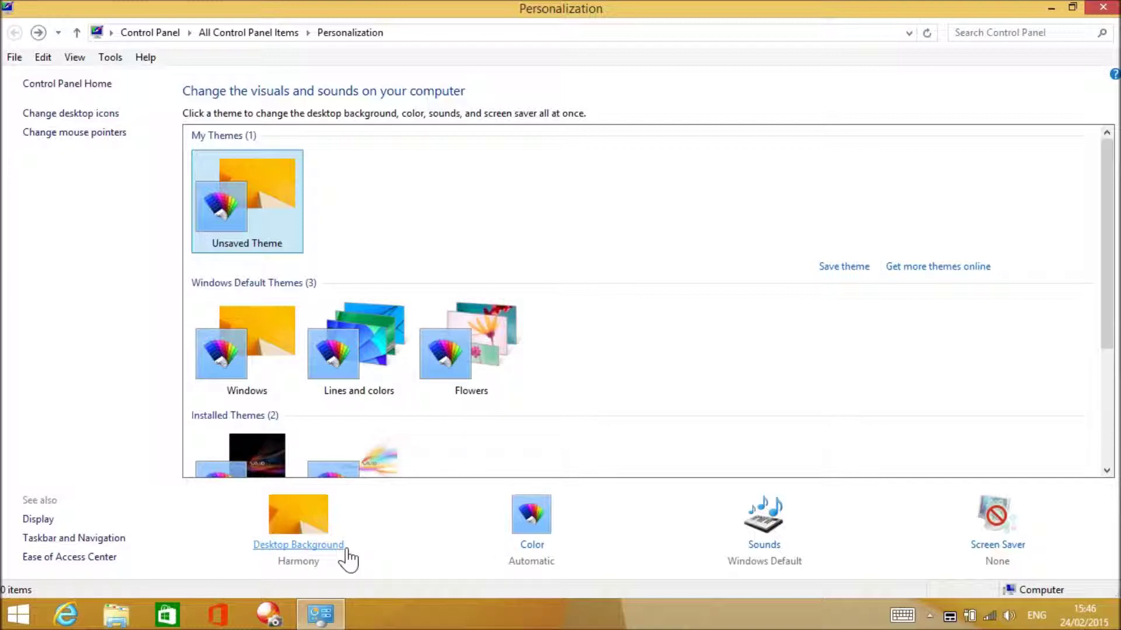
{"action": "left_click", "coordinate": [532, 550]}
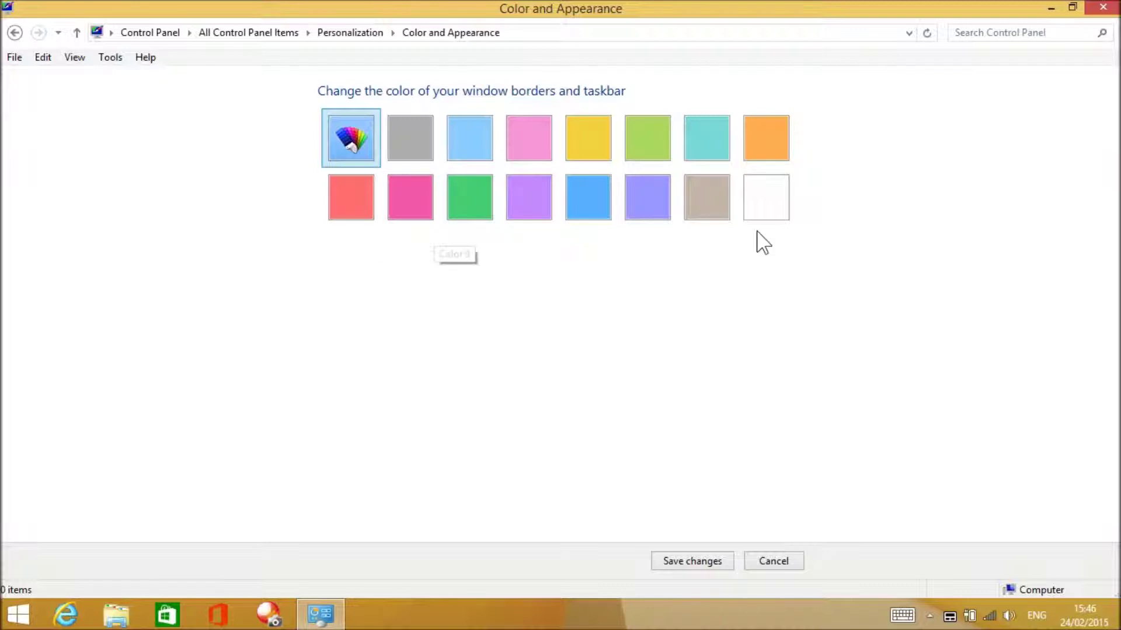
{"action": "left_click", "coordinate": [774, 561]}
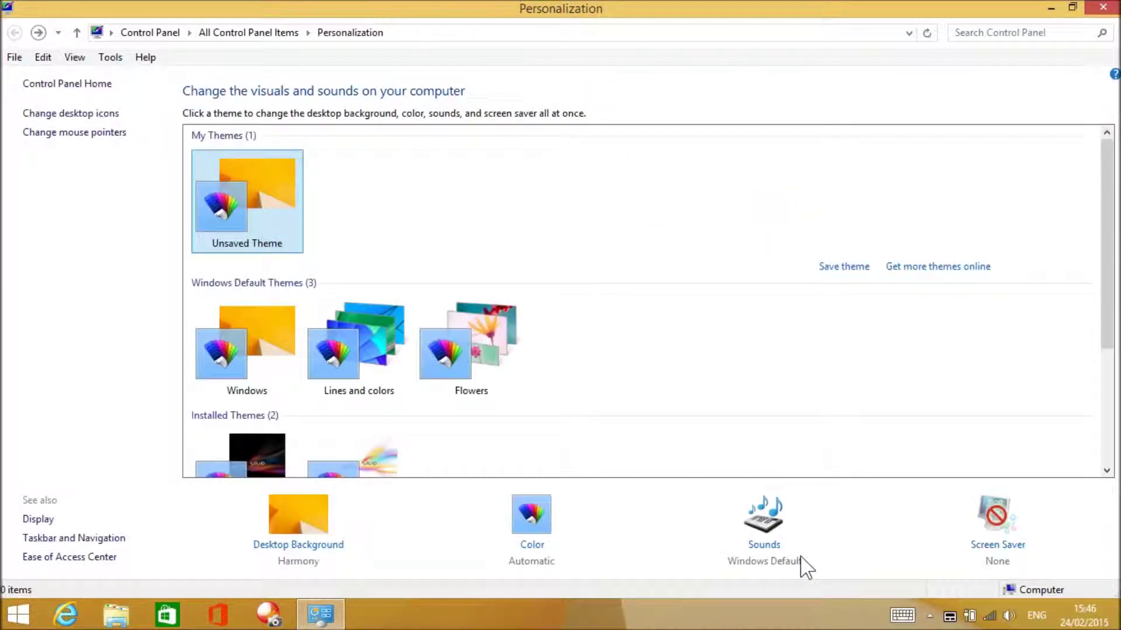
- Try the No Sounds sound scheme, switch back to Windows Default, and cancel the sound settings
{"action": "left_click", "coordinate": [772, 547]}
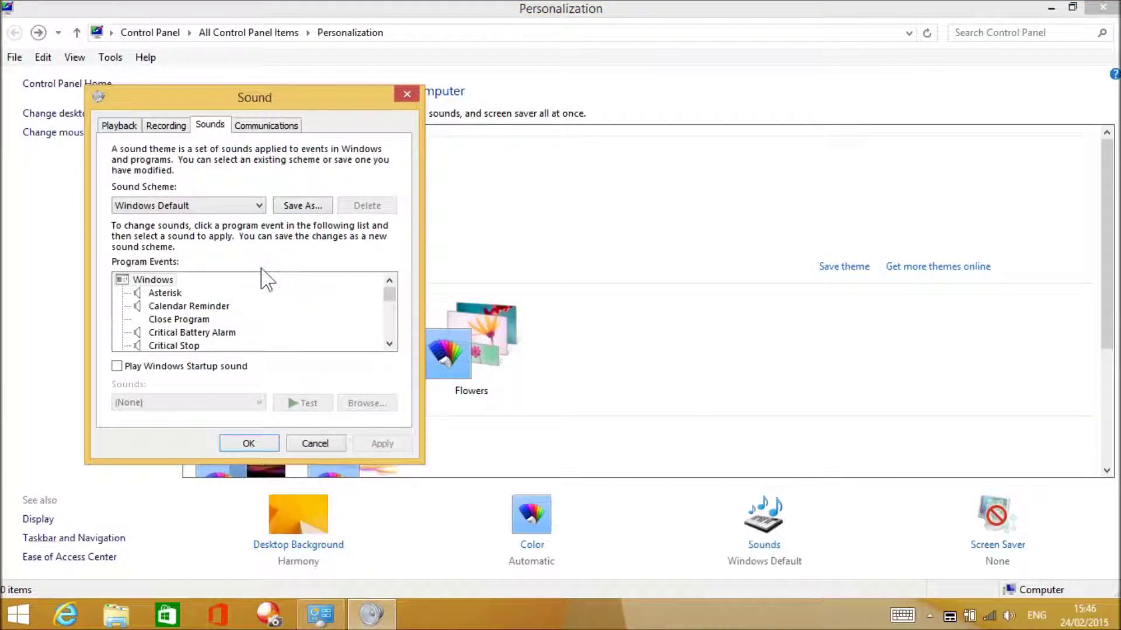
{"action": "left_click", "coordinate": [259, 206]}
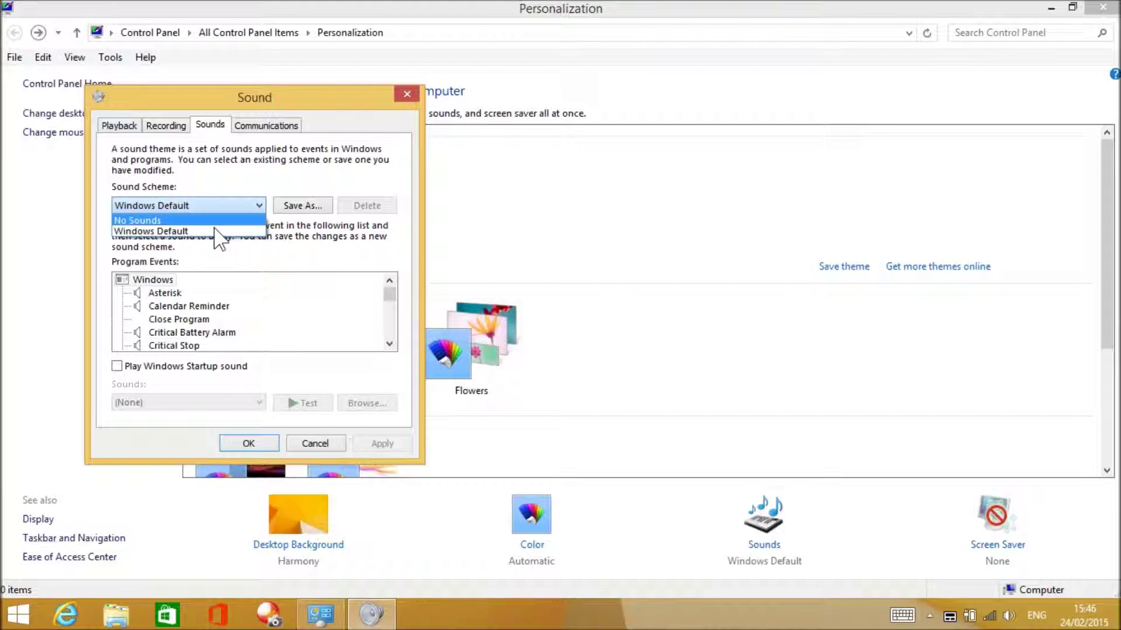
{"action": "left_click", "coordinate": [180, 224]}
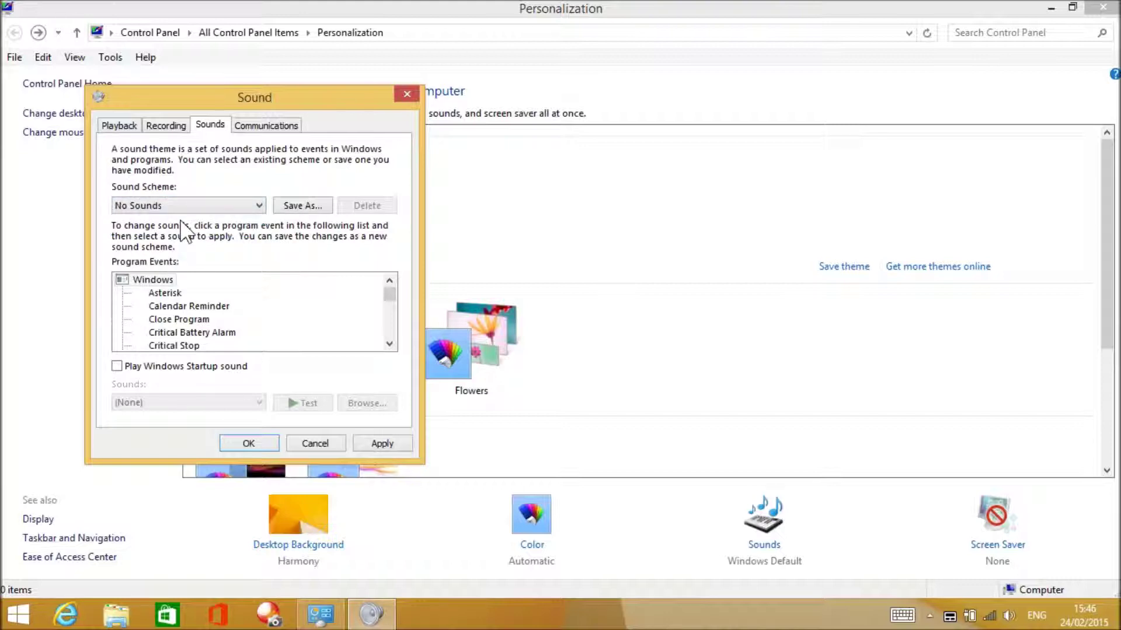
{"action": "left_click", "coordinate": [251, 205]}
{"action": "left_click", "coordinate": [219, 231]}
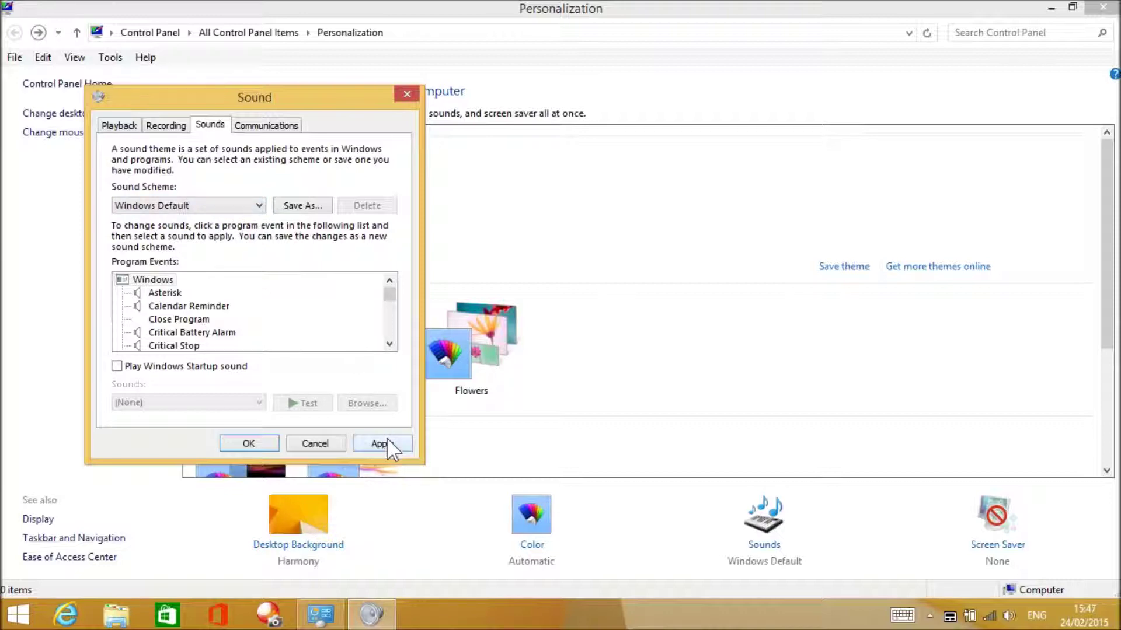
{"action": "left_click", "coordinate": [331, 442]}
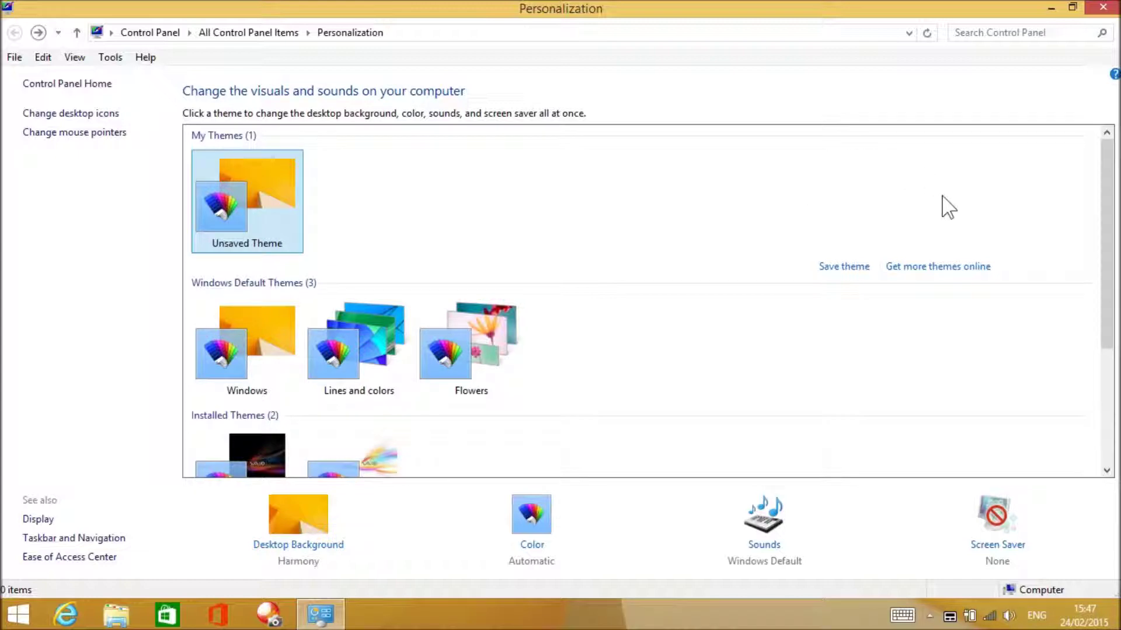
- Choose the Ribbons screen saver with a wait of 5 minutes in Screen Saver Settings and preview it
{"action": "left_click", "coordinate": [996, 551]}
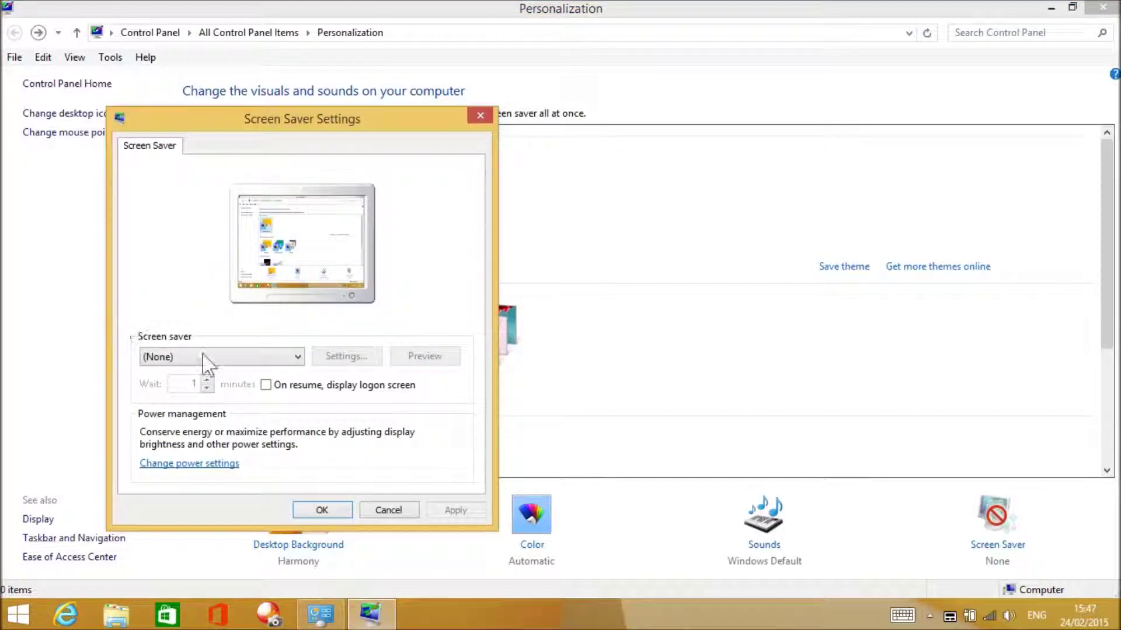
{"action": "left_click", "coordinate": [298, 356]}
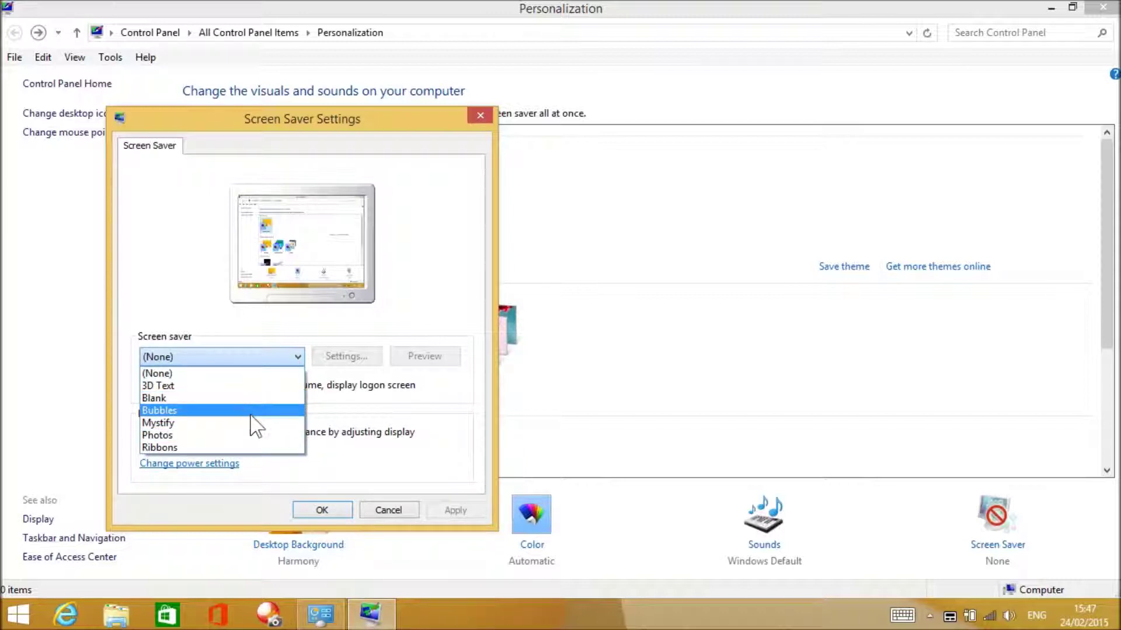
{"action": "left_click", "coordinate": [176, 445]}
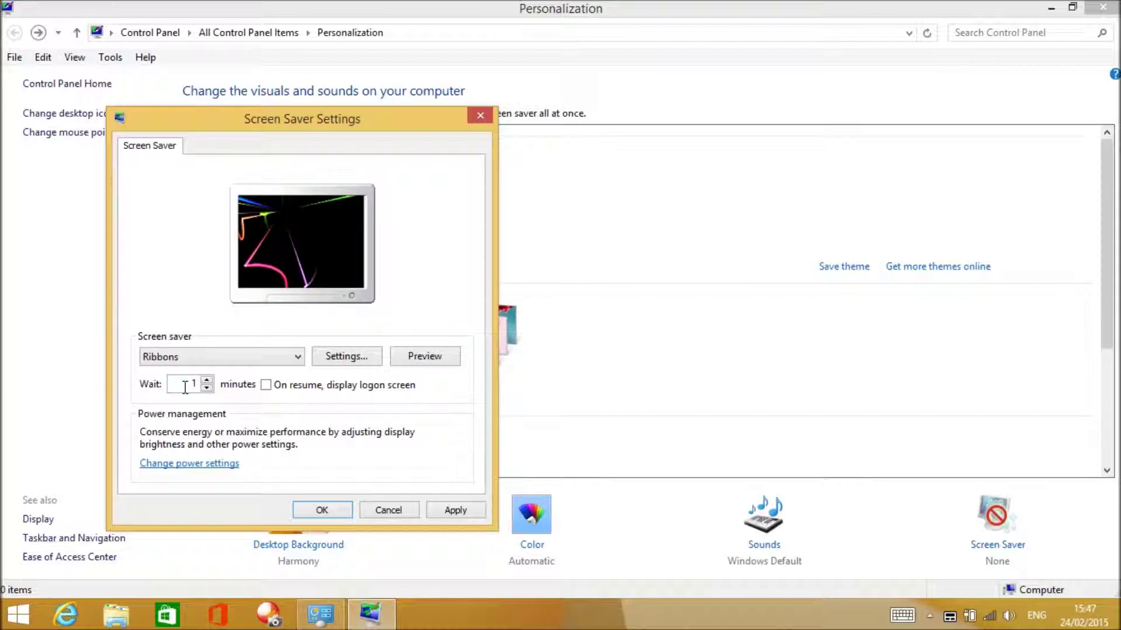
{"action": "left_click", "coordinate": [207, 388]}
{"action": "left_click", "coordinate": [206, 379]}
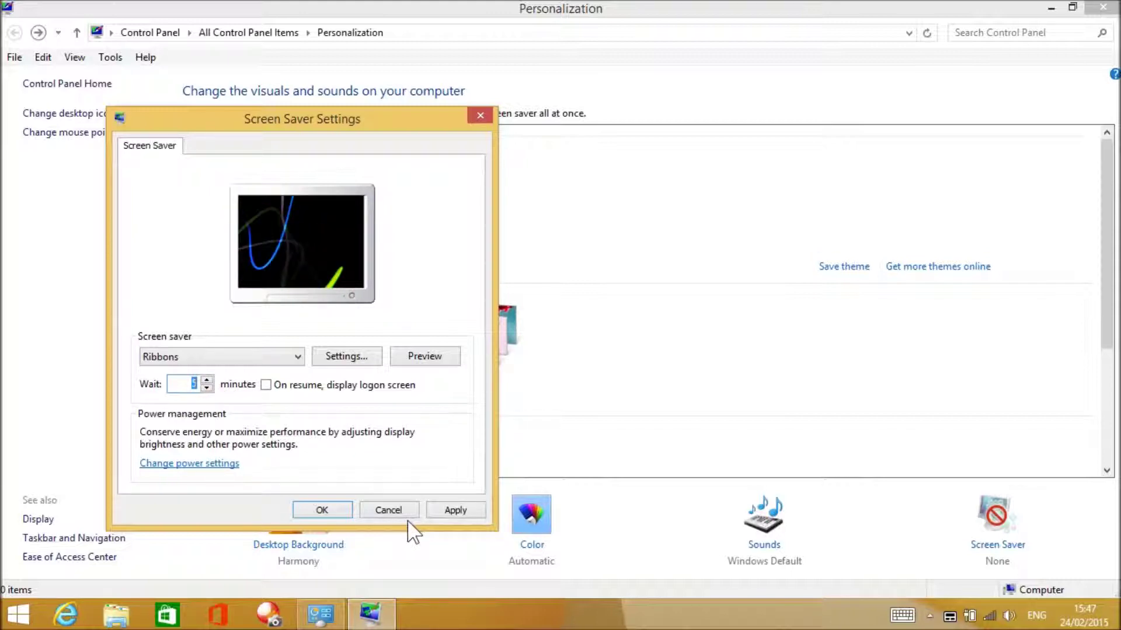
{"action": "left_click", "coordinate": [426, 356]}
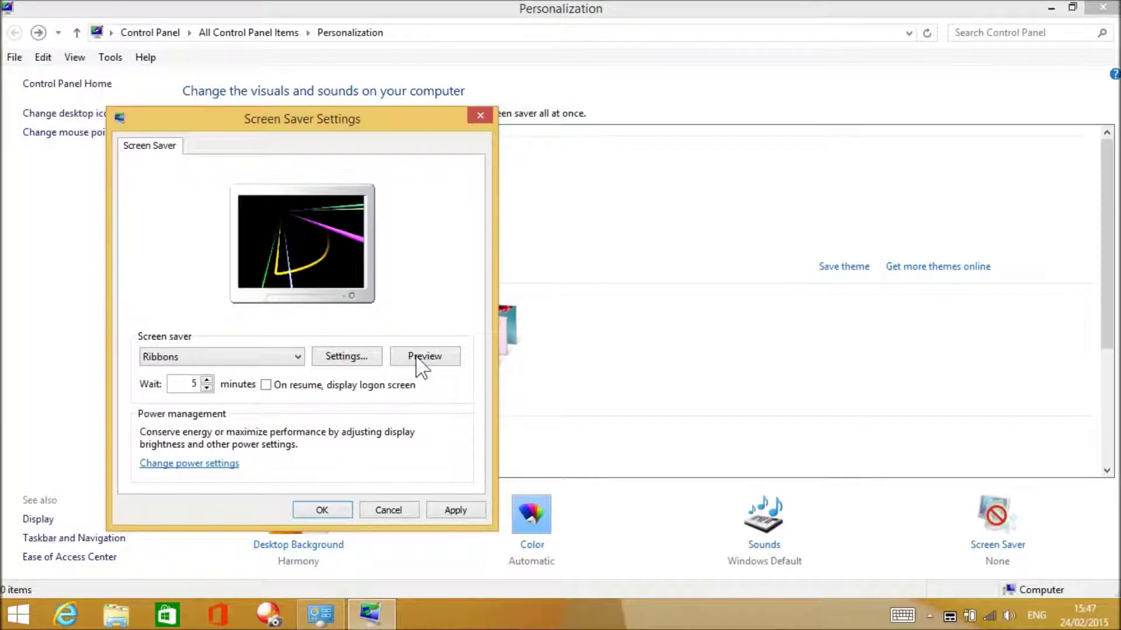
{"action": "left_click", "coordinate": [417, 357]}
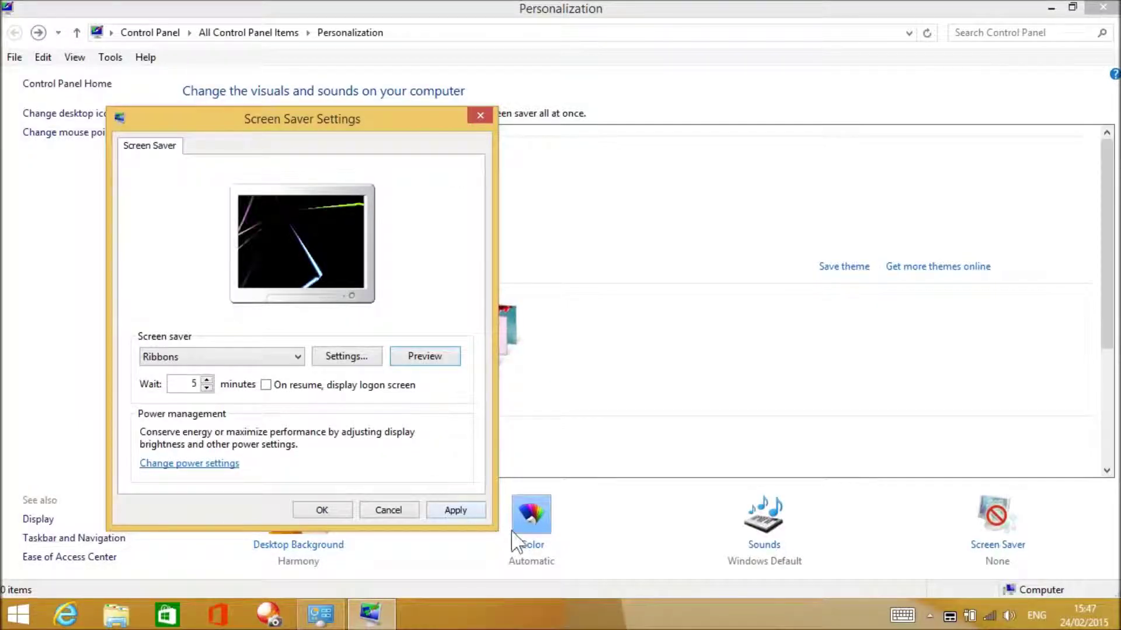
- Set the screen saver to (None), apply it, and close both Personalization and Screen Saver Settings
{"action": "left_click", "coordinate": [299, 357]}
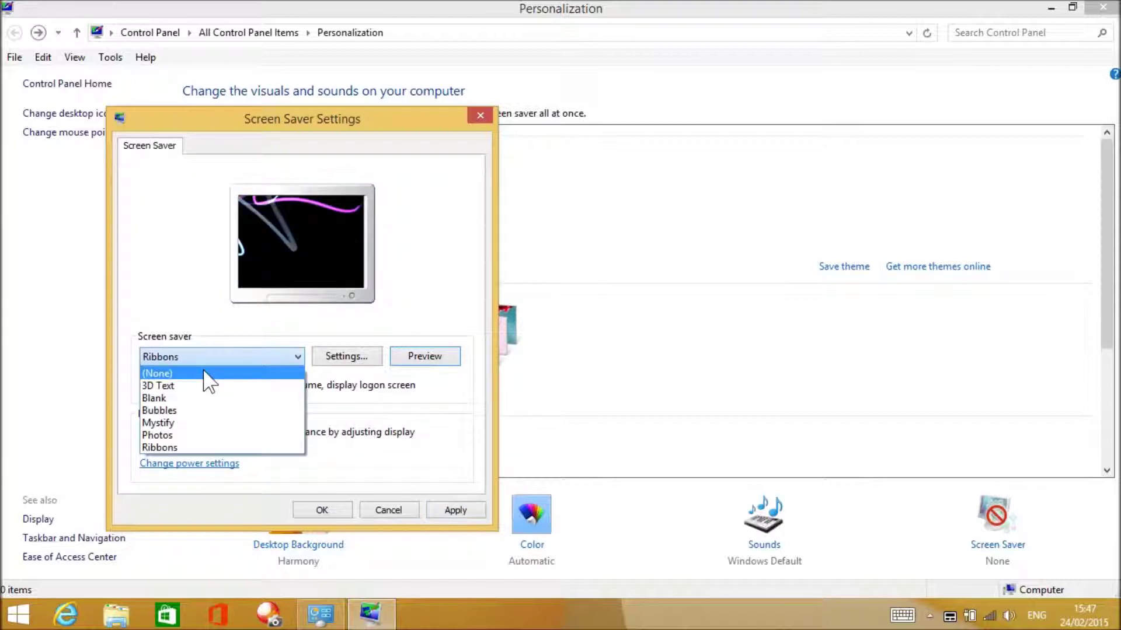
{"action": "left_click", "coordinate": [178, 374]}
{"action": "left_click", "coordinate": [453, 510]}
{"action": "left_click", "coordinate": [339, 512]}
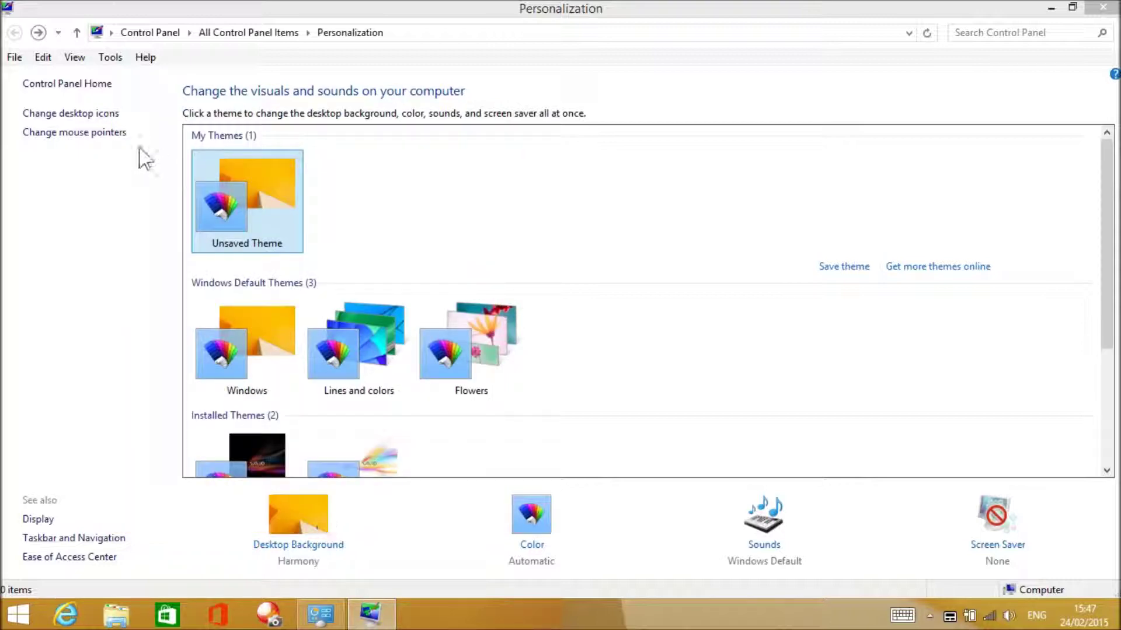
{"action": "left_click", "coordinate": [1101, 9]}
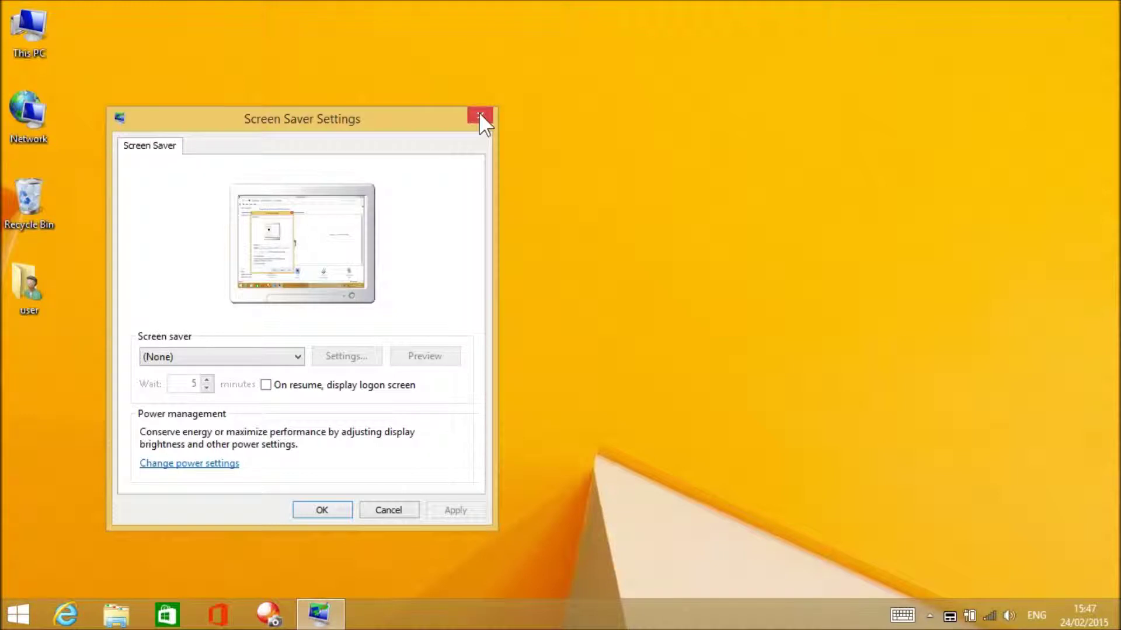
{"action": "left_click", "coordinate": [480, 116]}
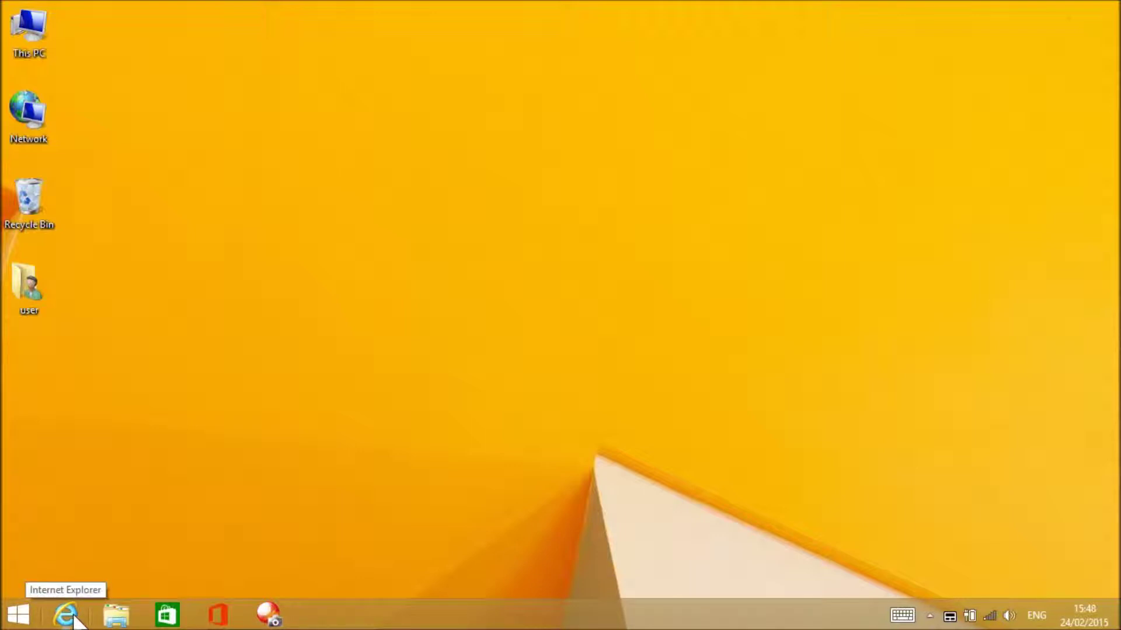
- View This PC in a maximized File Explorer window and close it
{"action": "left_click", "coordinate": [117, 617]}
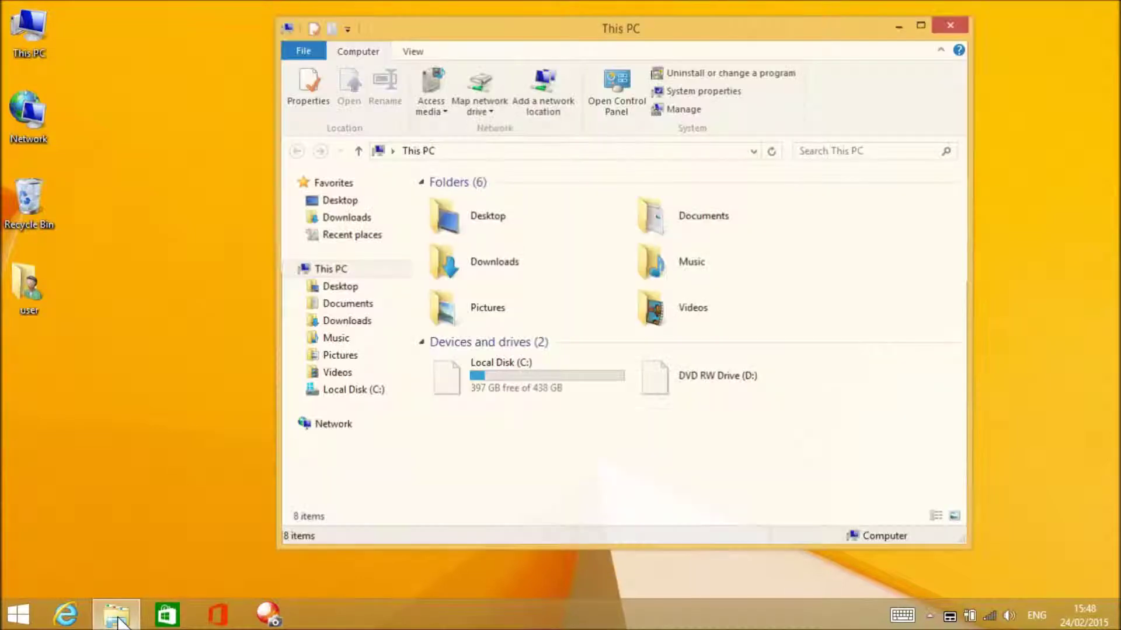
{"action": "left_click", "coordinate": [922, 26]}
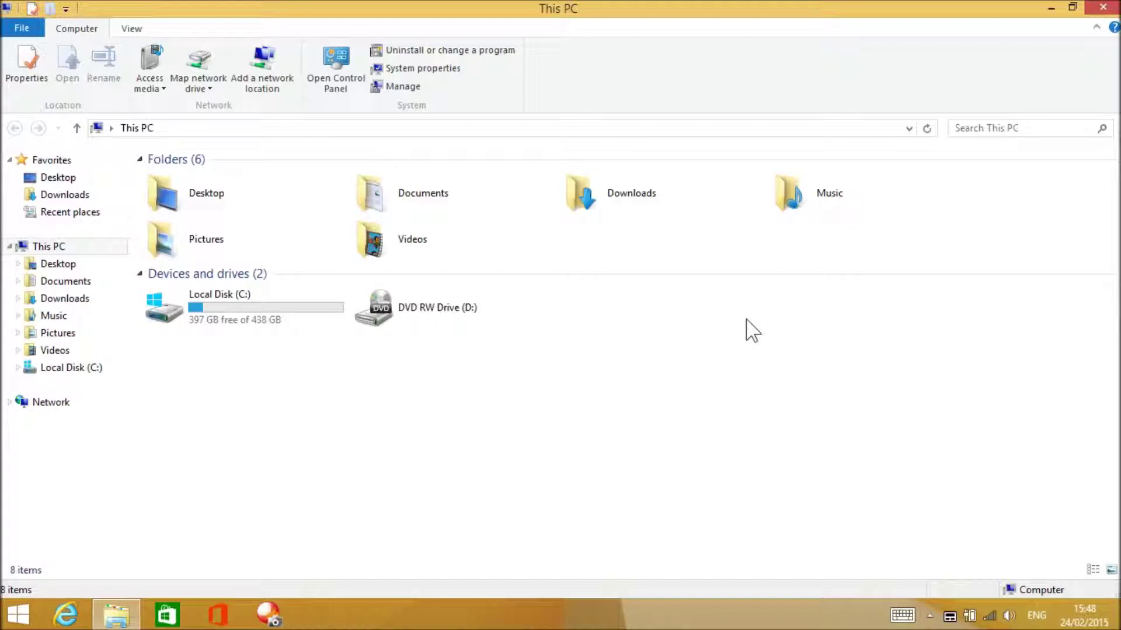
{"action": "left_click", "coordinate": [1101, 8]}
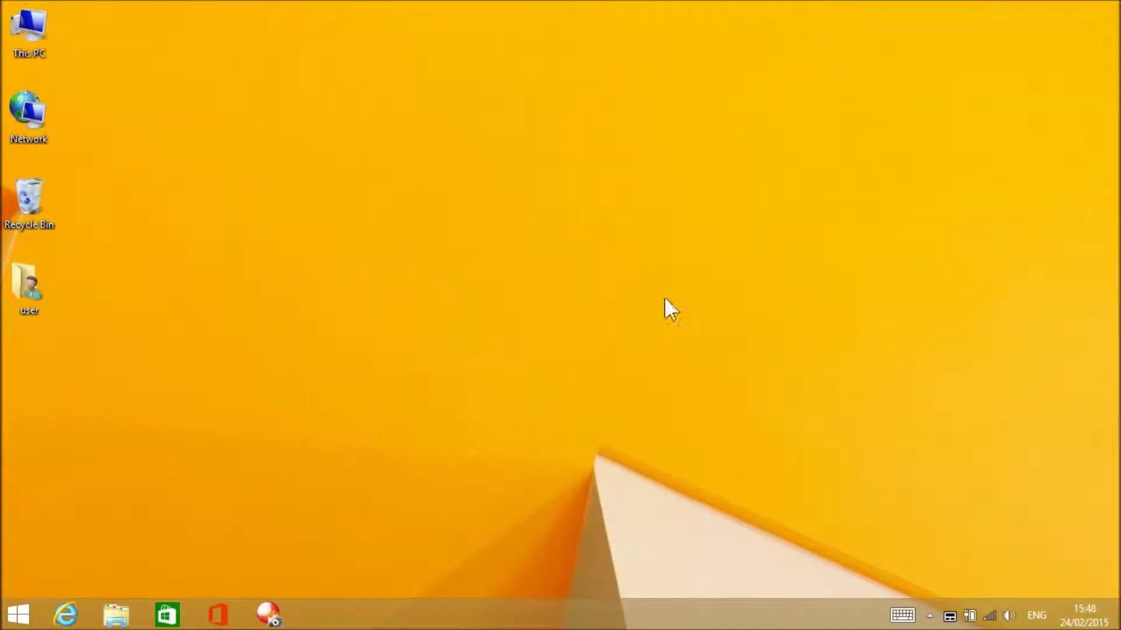
- Set the screen resolution to 1024 × 768 from the desktop, apply it, and keep the changes
{"action": "right_click", "coordinate": [499, 266]}
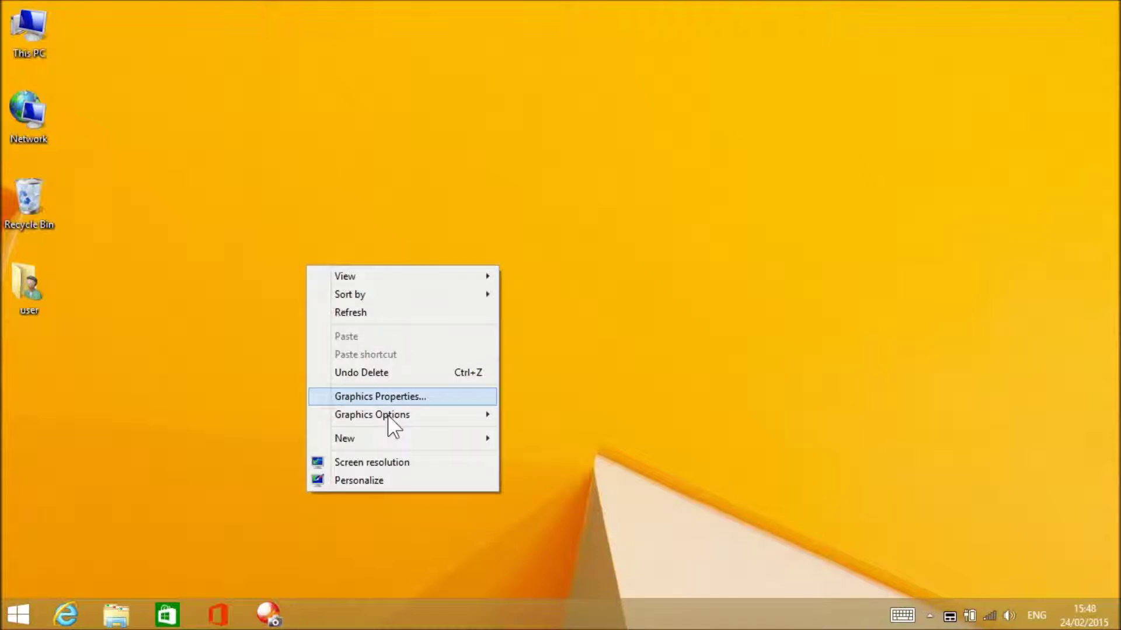
{"action": "left_click", "coordinate": [388, 463]}
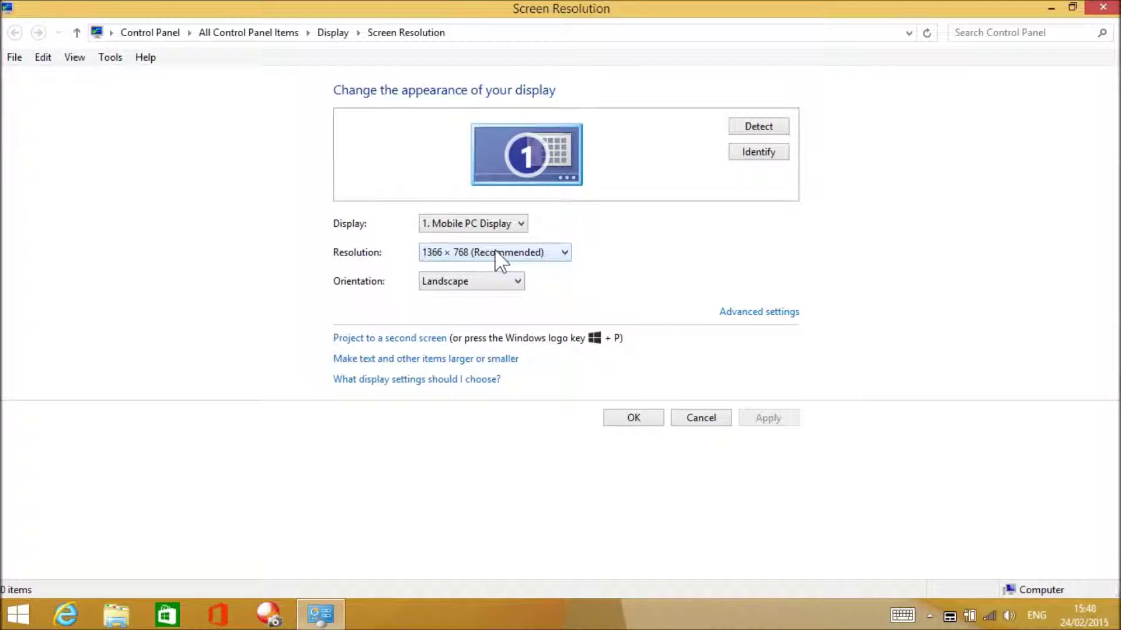
{"action": "left_click", "coordinate": [565, 253]}
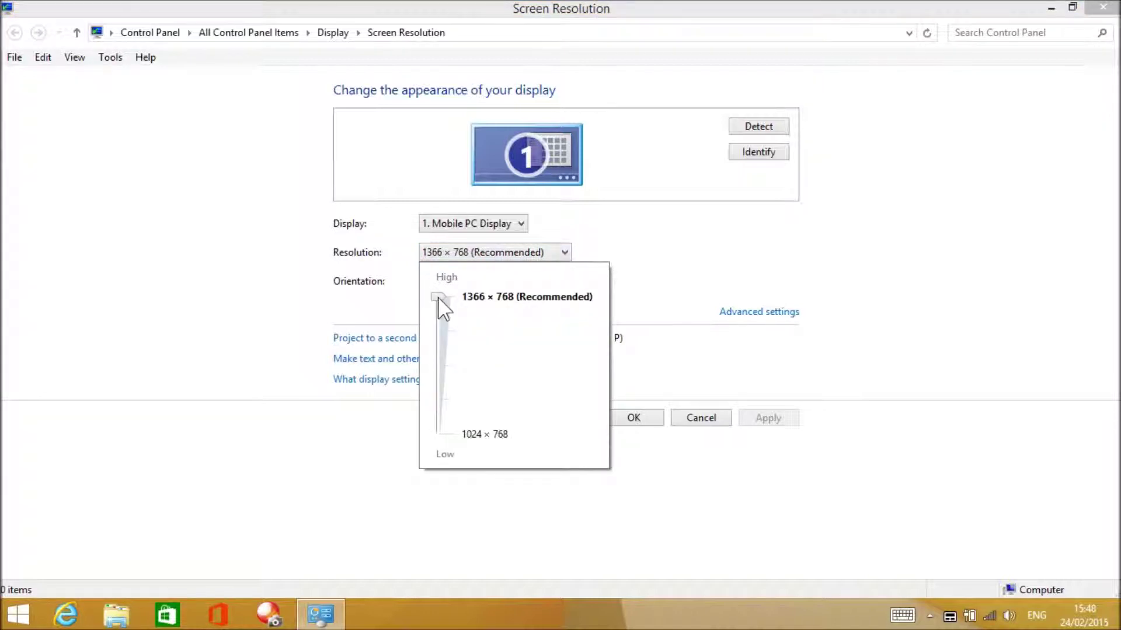
{"action": "left_click_drag", "start_coordinate": [441, 300], "coordinate": [440, 401]}
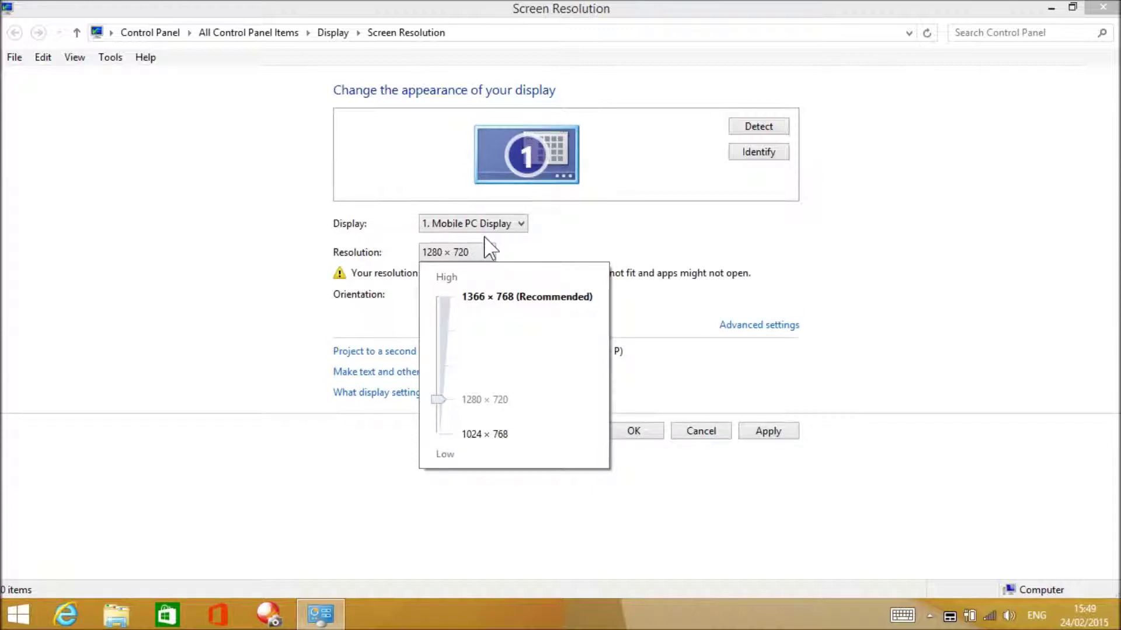
{"action": "left_click", "coordinate": [437, 418]}
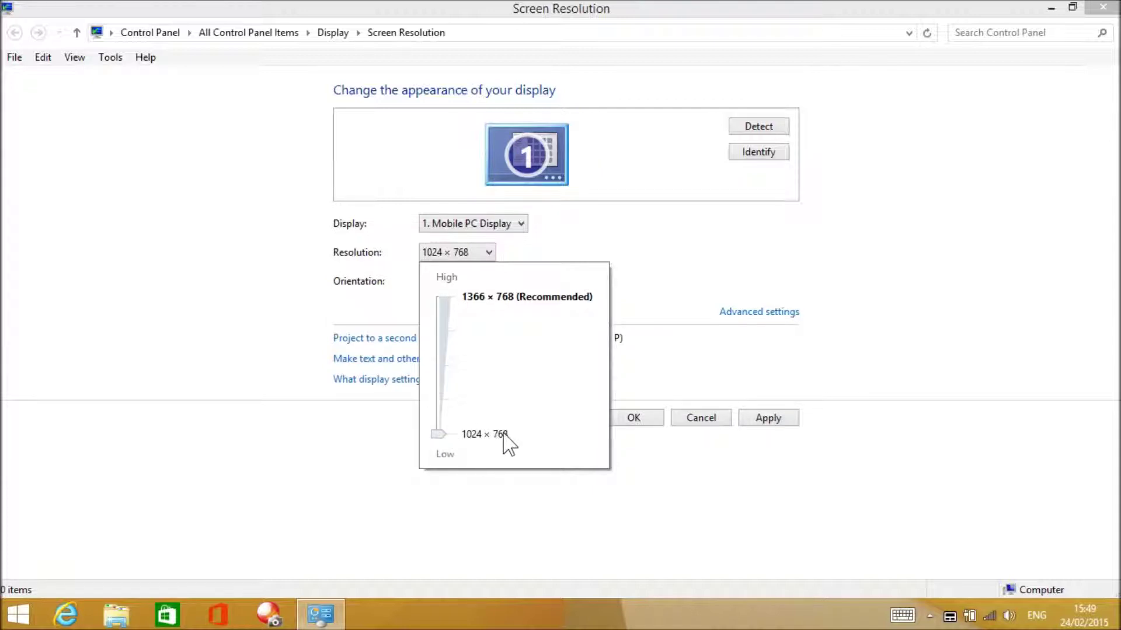
{"action": "left_click", "coordinate": [768, 418]}
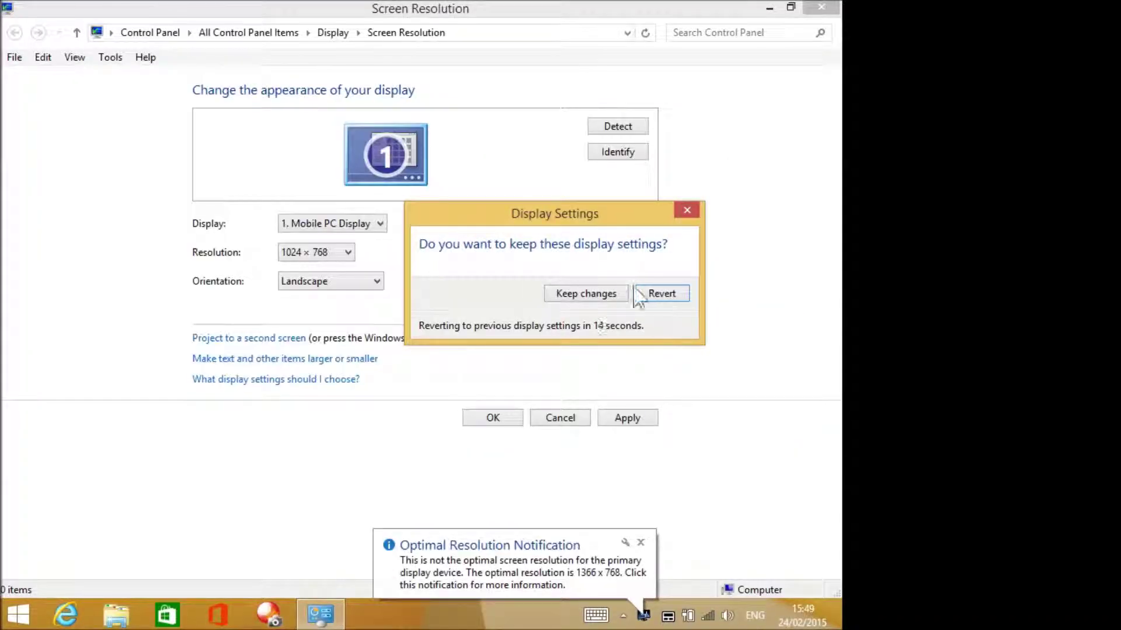
{"action": "left_click", "coordinate": [596, 297]}
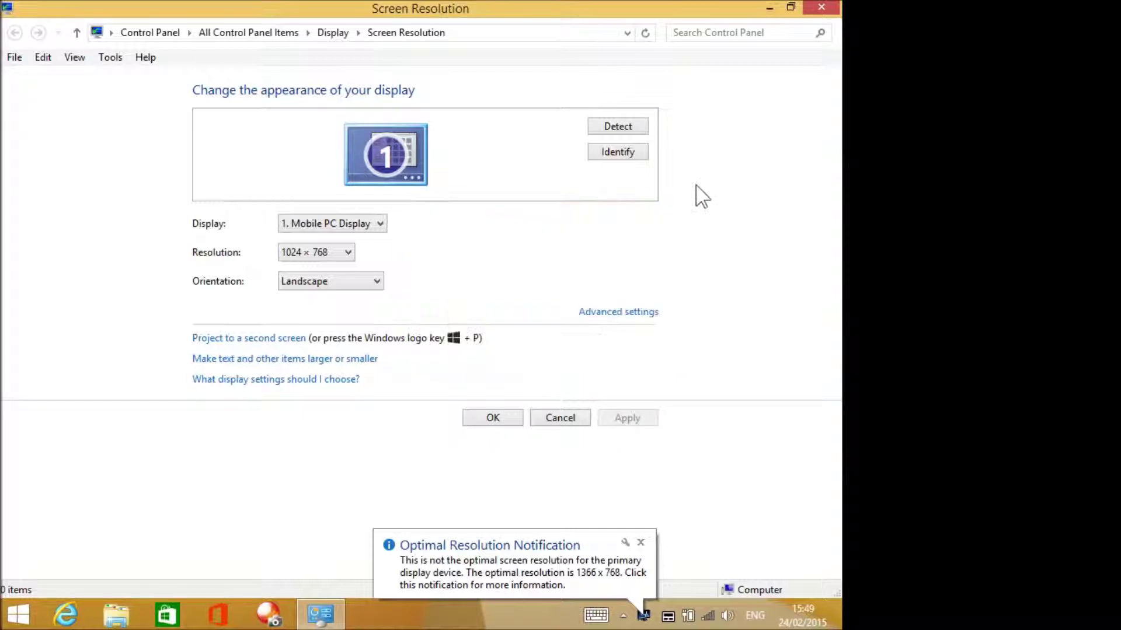
- Minimize Screen Resolution to view the desktop, then open the optimal resolution notification and dismiss its message
{"action": "left_click", "coordinate": [769, 8]}
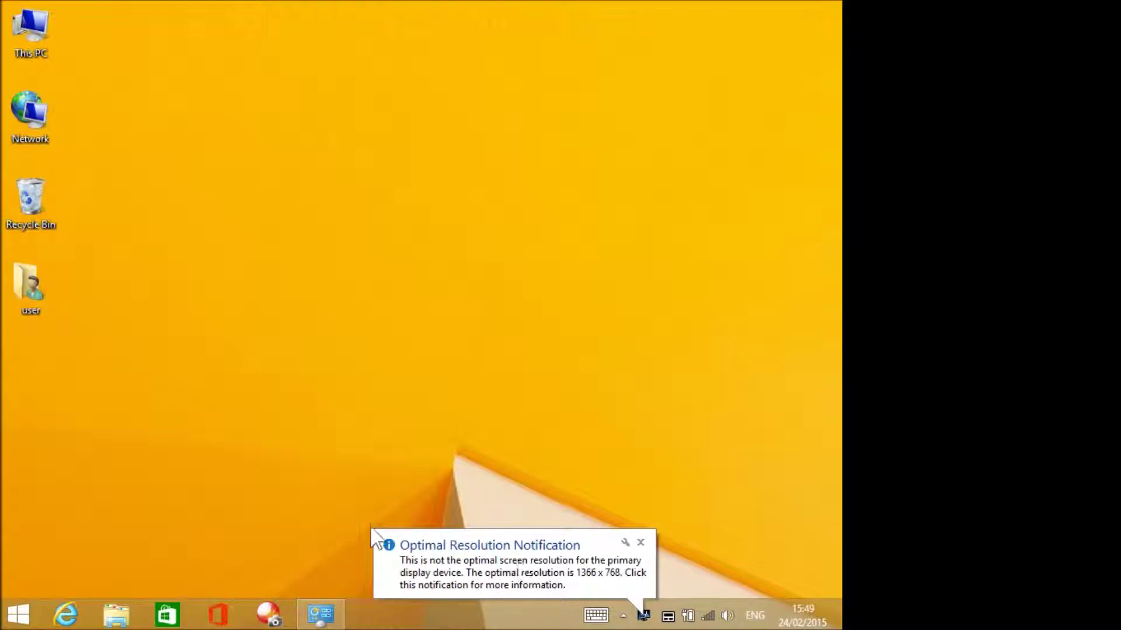
{"action": "left_click", "coordinate": [571, 570]}
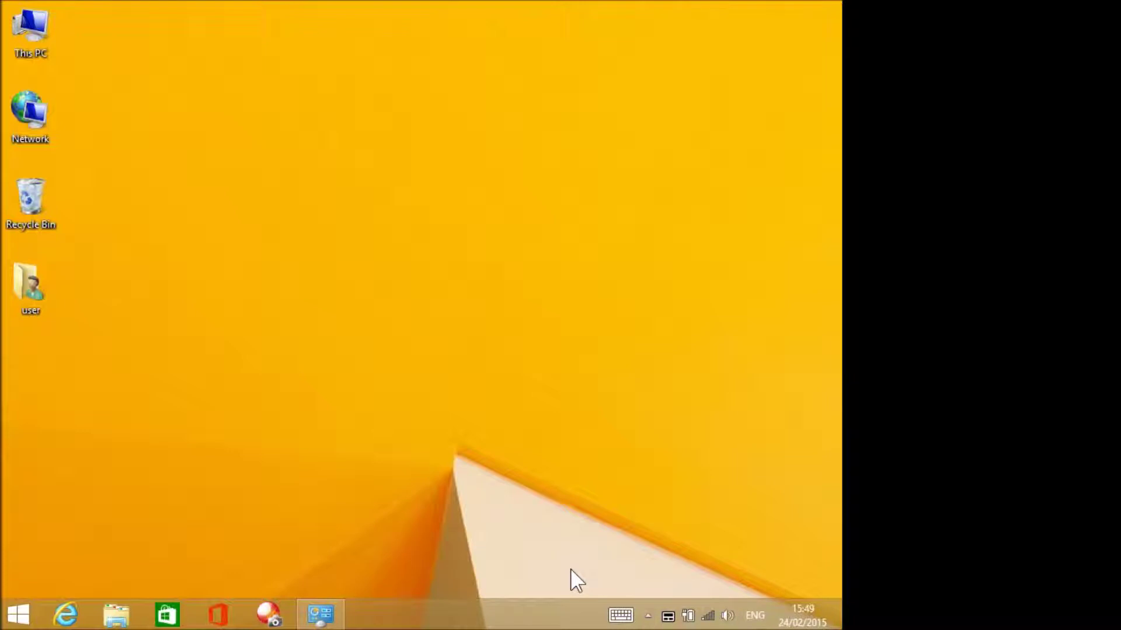
{"action": "right_click", "coordinate": [537, 412]}
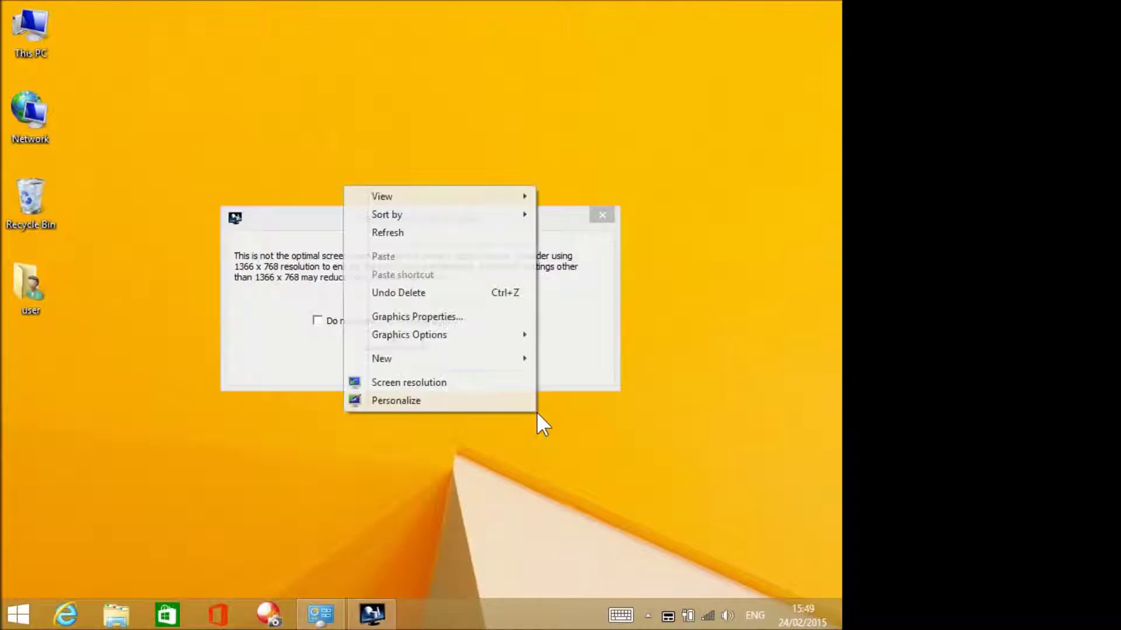
{"action": "left_click", "coordinate": [272, 400]}
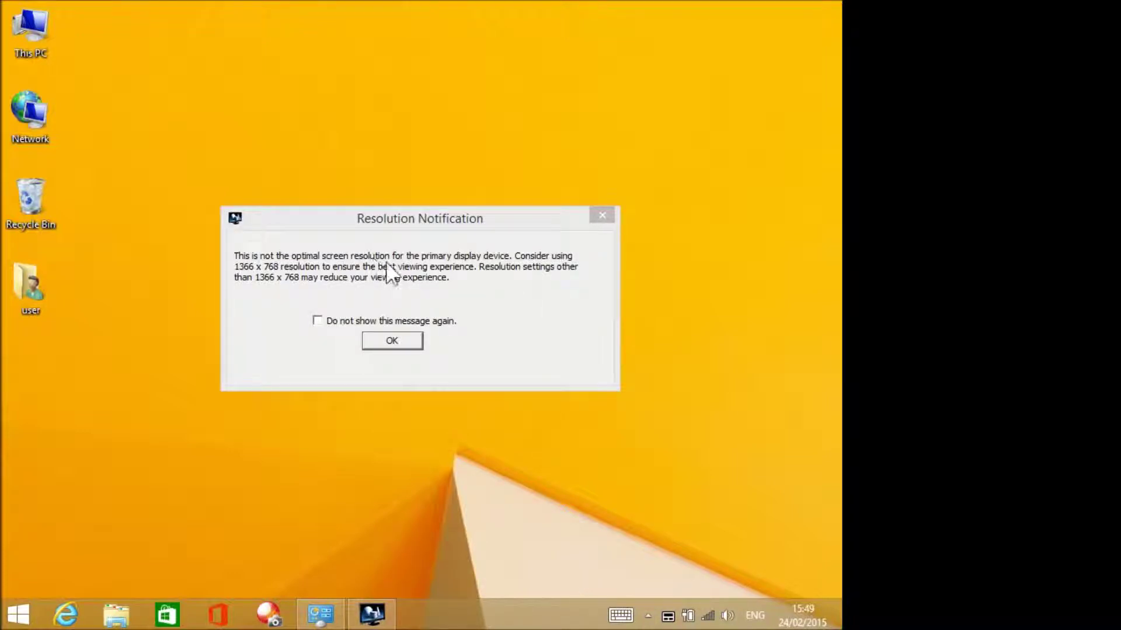
{"action": "left_click", "coordinate": [602, 216]}
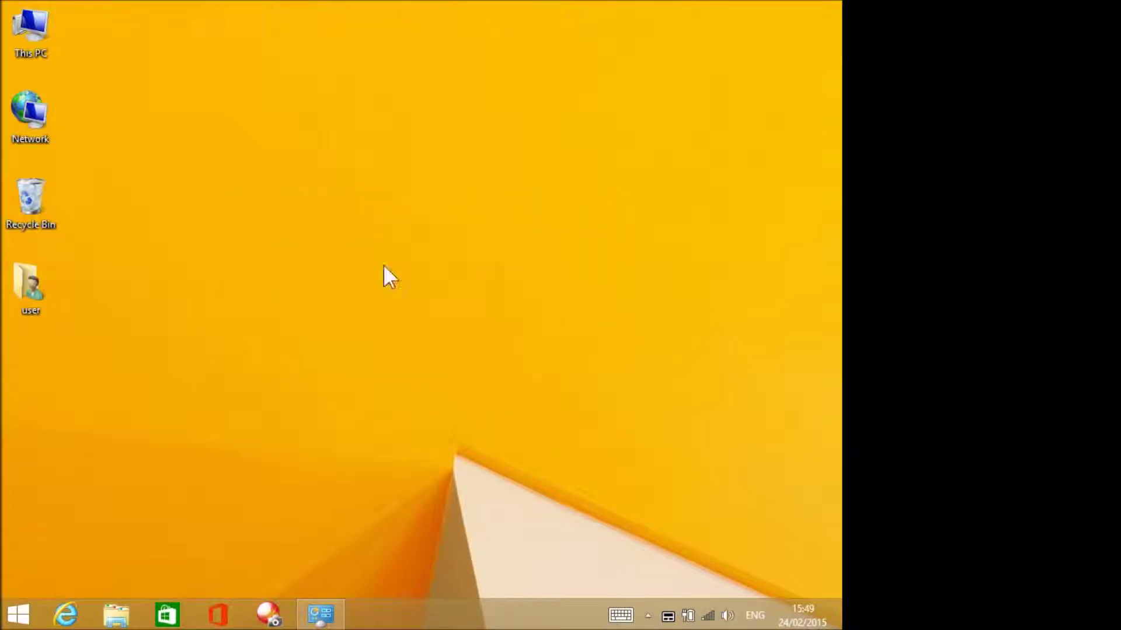
- Change the screen resolution to 1280 × 720, keep the changes, and close the Screen Resolution window and notification
{"action": "right_click", "coordinate": [379, 265]}
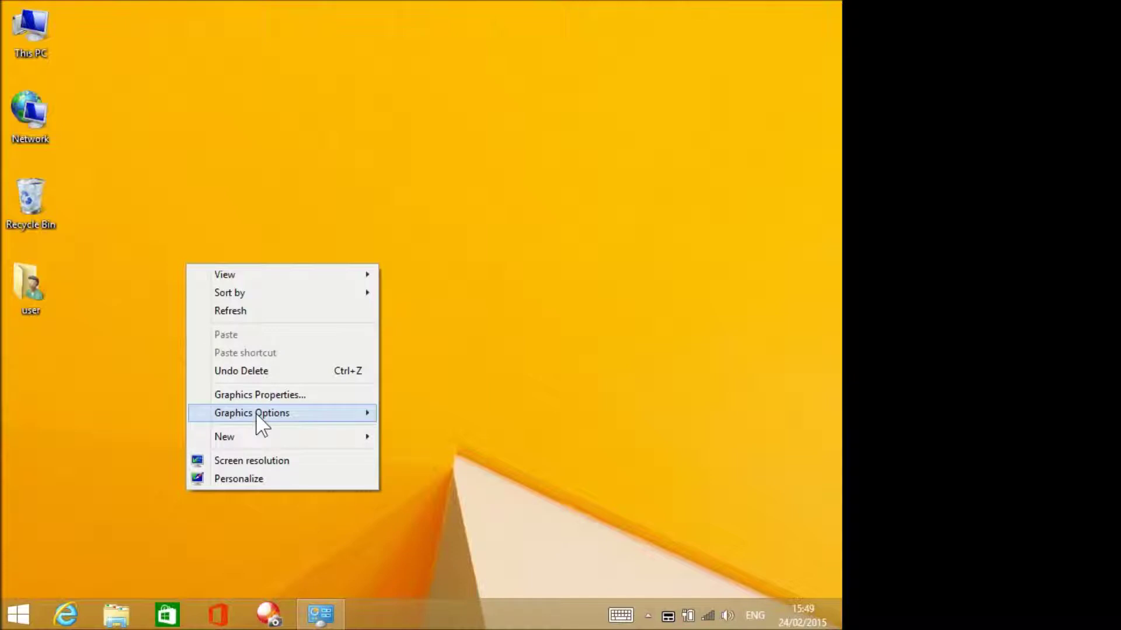
{"action": "left_click", "coordinate": [275, 461]}
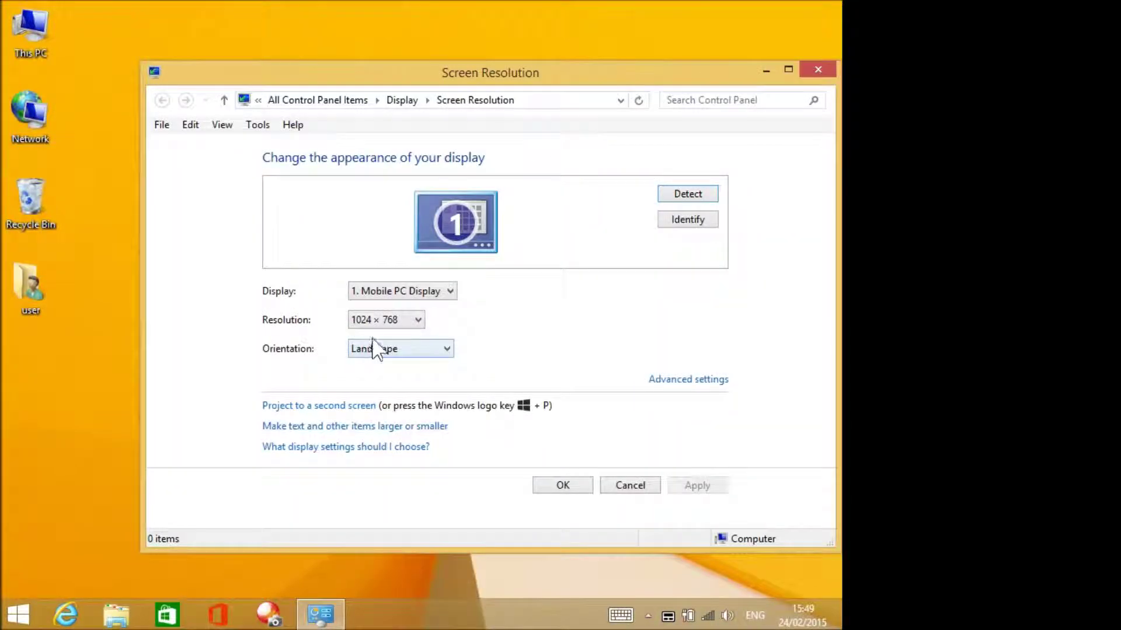
{"action": "left_click", "coordinate": [418, 321]}
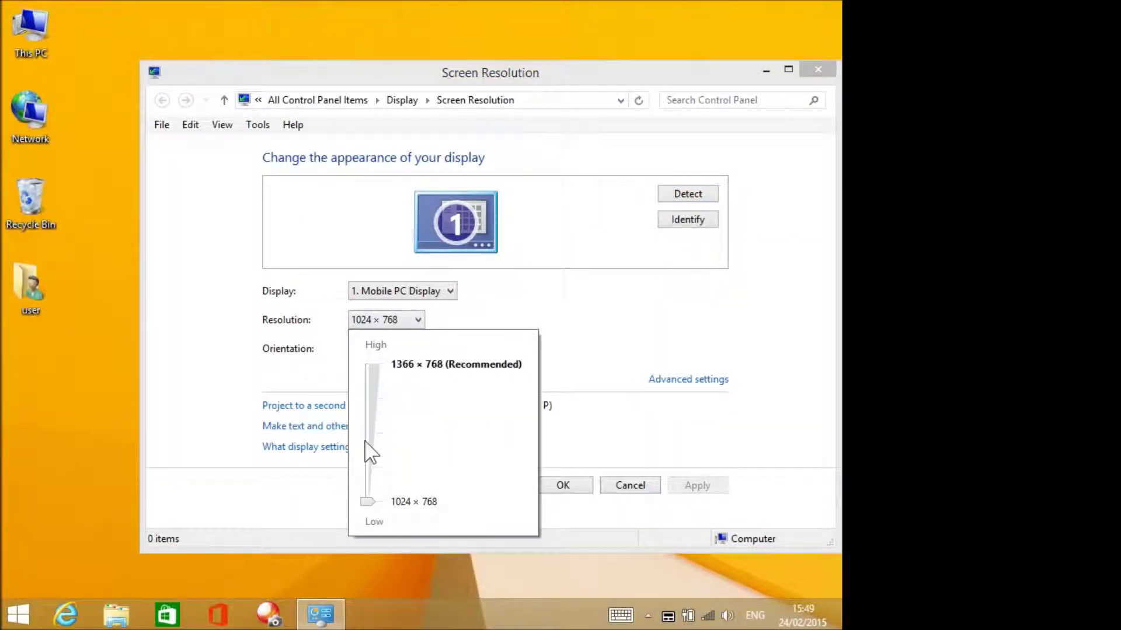
{"action": "left_click_drag", "start_coordinate": [370, 501], "coordinate": [373, 473]}
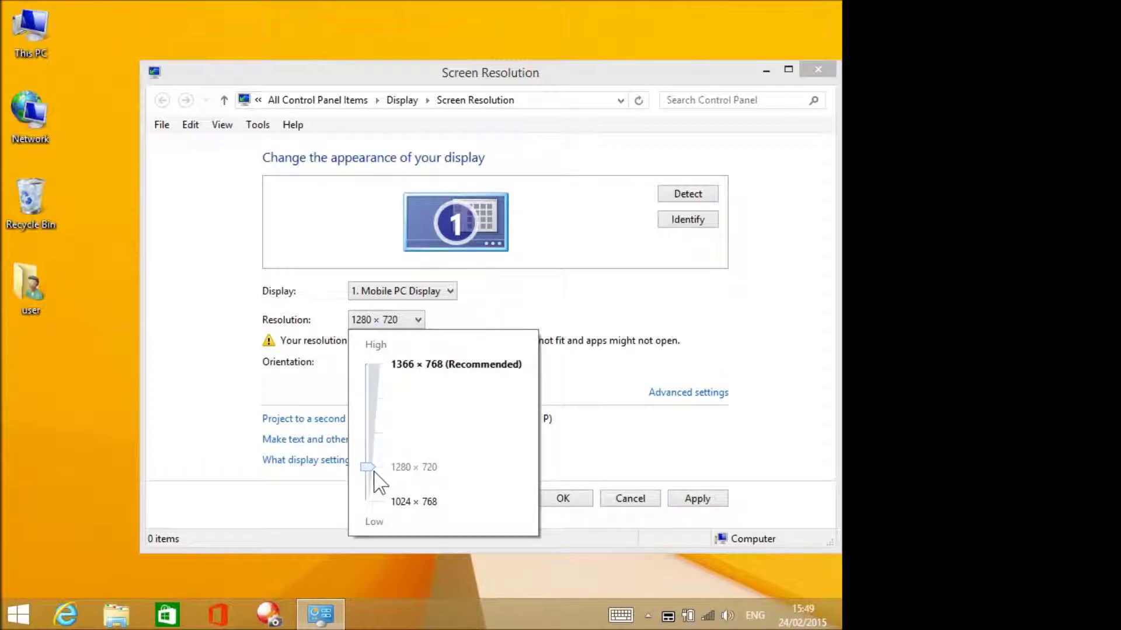
{"action": "left_click", "coordinate": [697, 500]}
{"action": "left_click", "coordinate": [697, 500]}
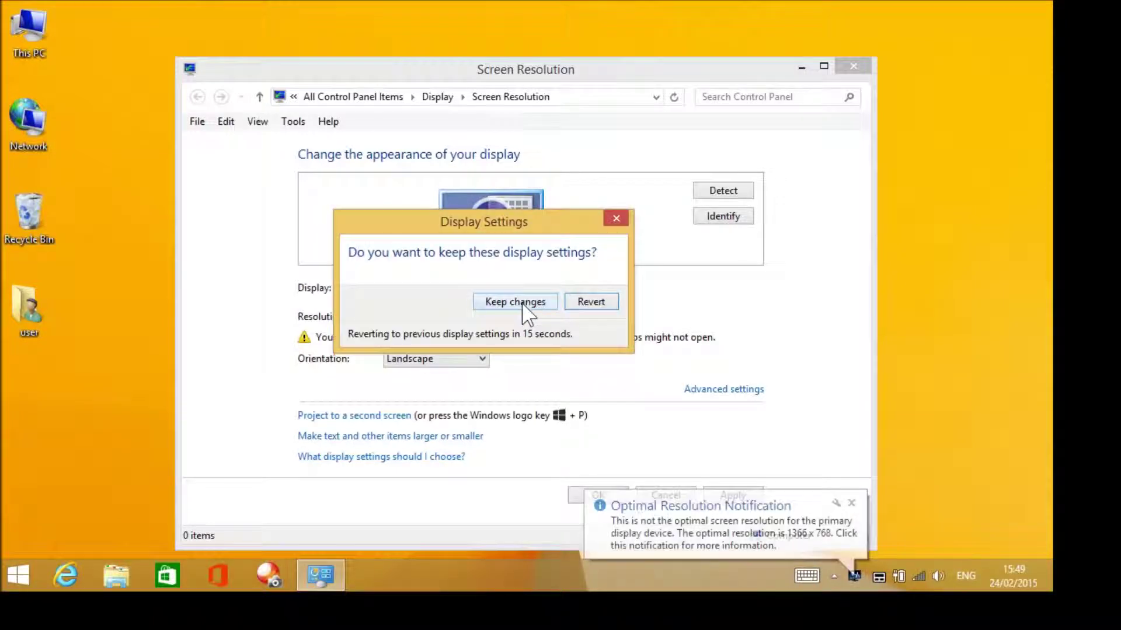
{"action": "left_click", "coordinate": [527, 301]}
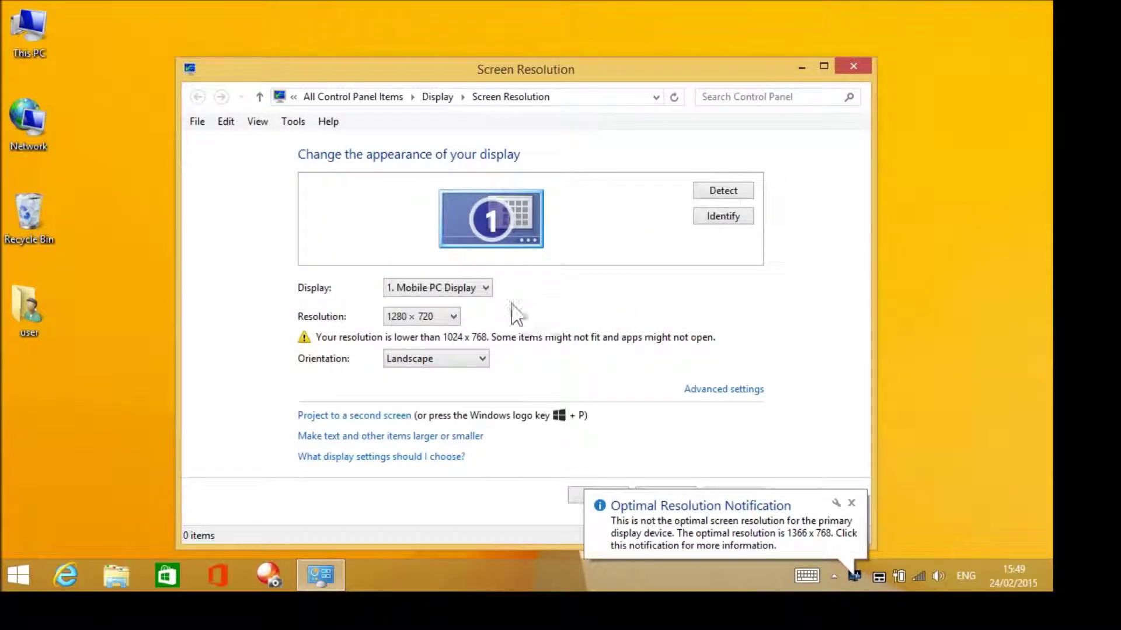
{"action": "left_click", "coordinate": [852, 69]}
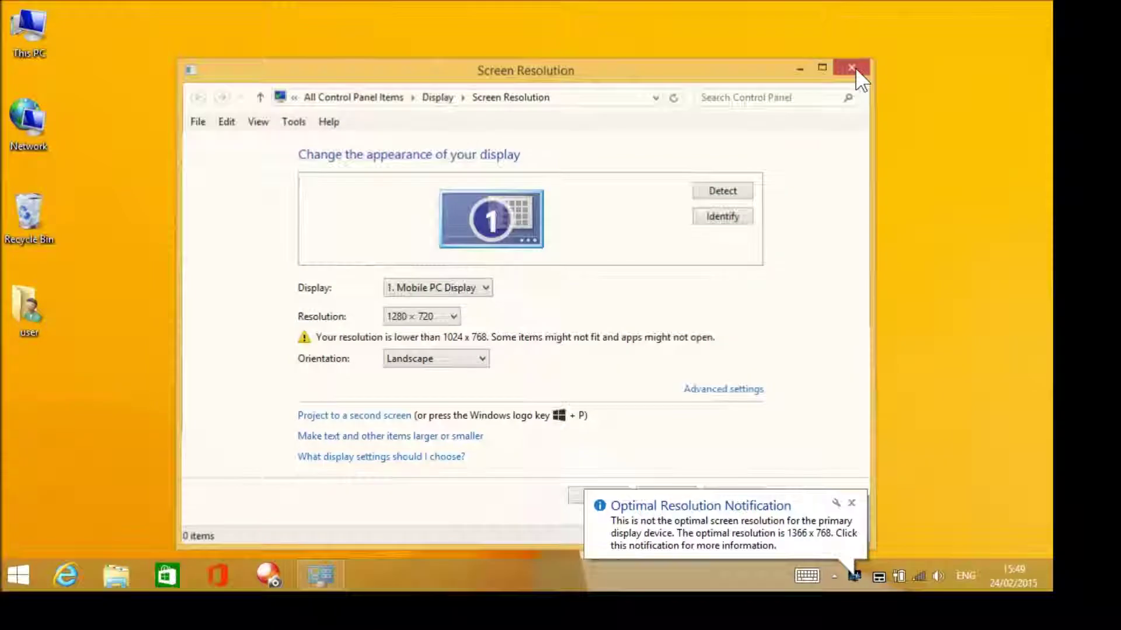
{"action": "left_click", "coordinate": [851, 503]}
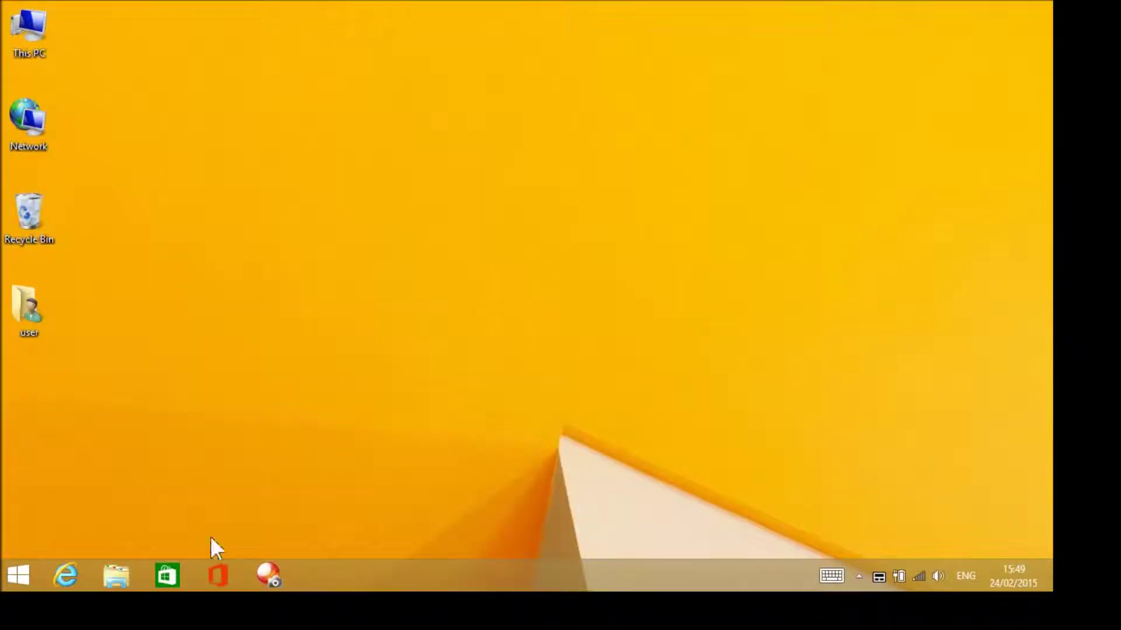
- Open File Explorer again and maximize it to check how This PC fits the screen at the current resolution
{"action": "left_click", "coordinate": [113, 589]}
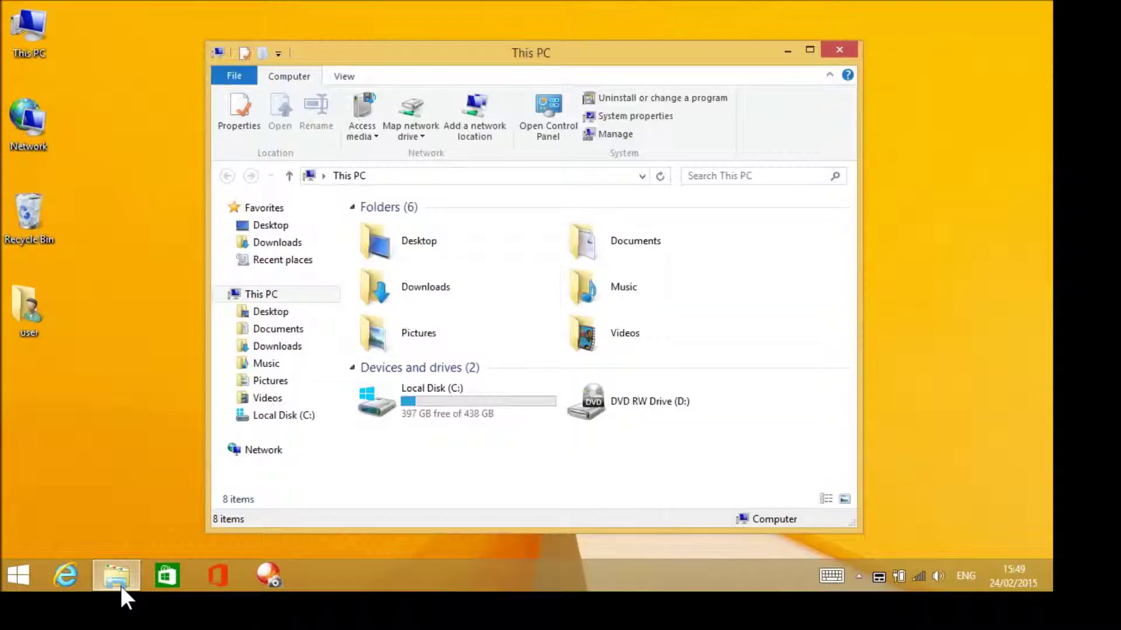
{"action": "left_click", "coordinate": [810, 50]}
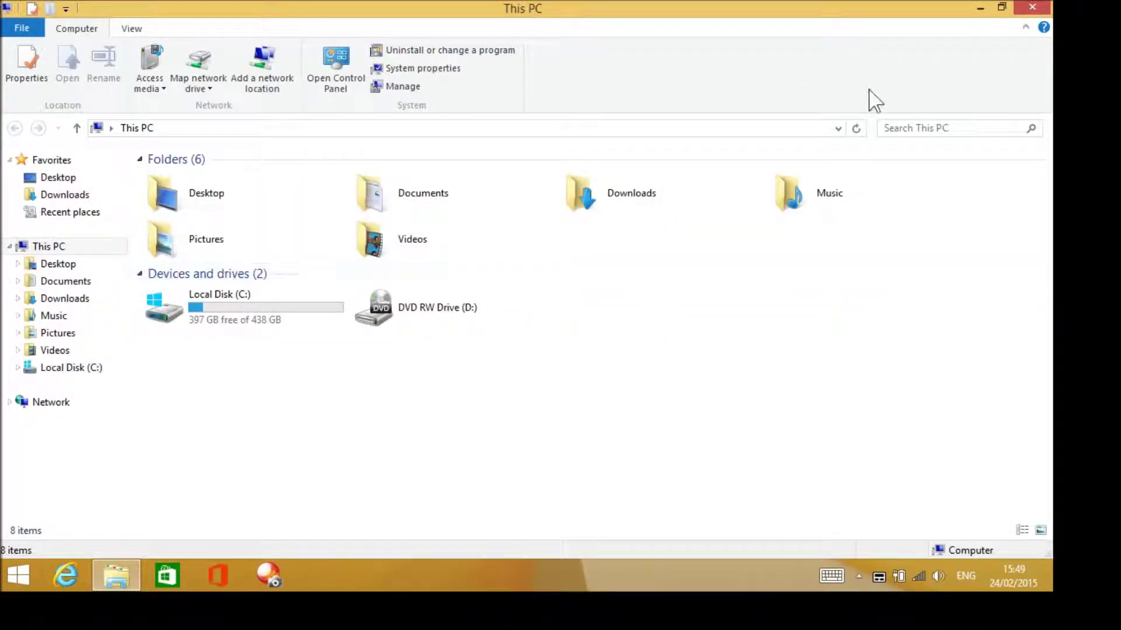
- Close File Explorer, change the screen resolution to the recommended 1366 × 768, keep the changes, and close the Screen Resolution window
{"action": "left_click", "coordinate": [1032, 8]}
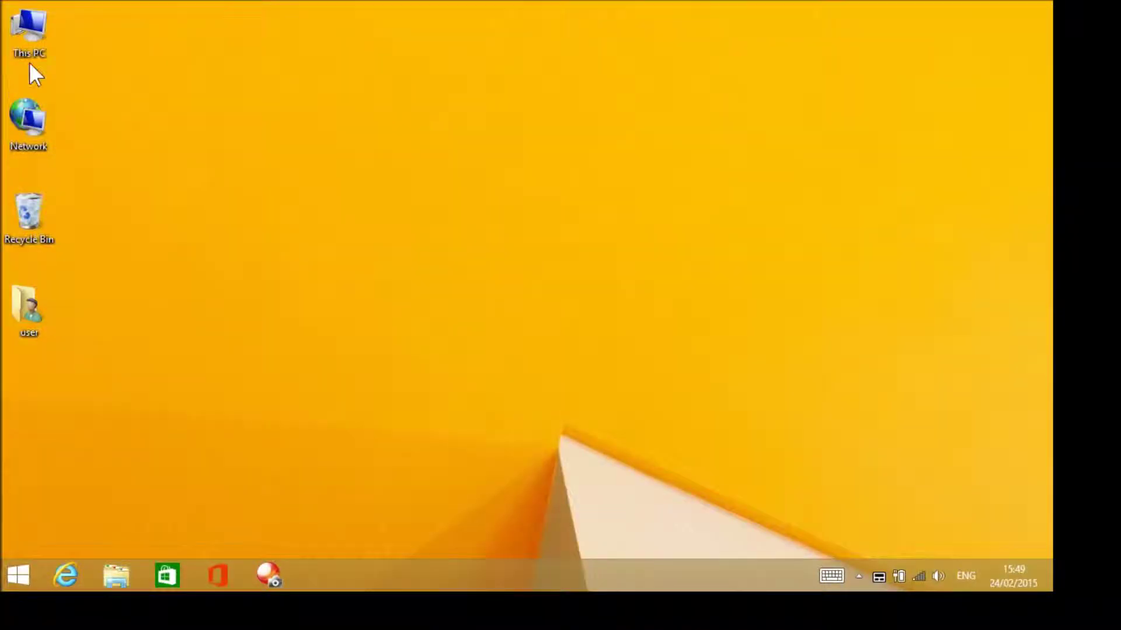
{"action": "right_click", "coordinate": [541, 258]}
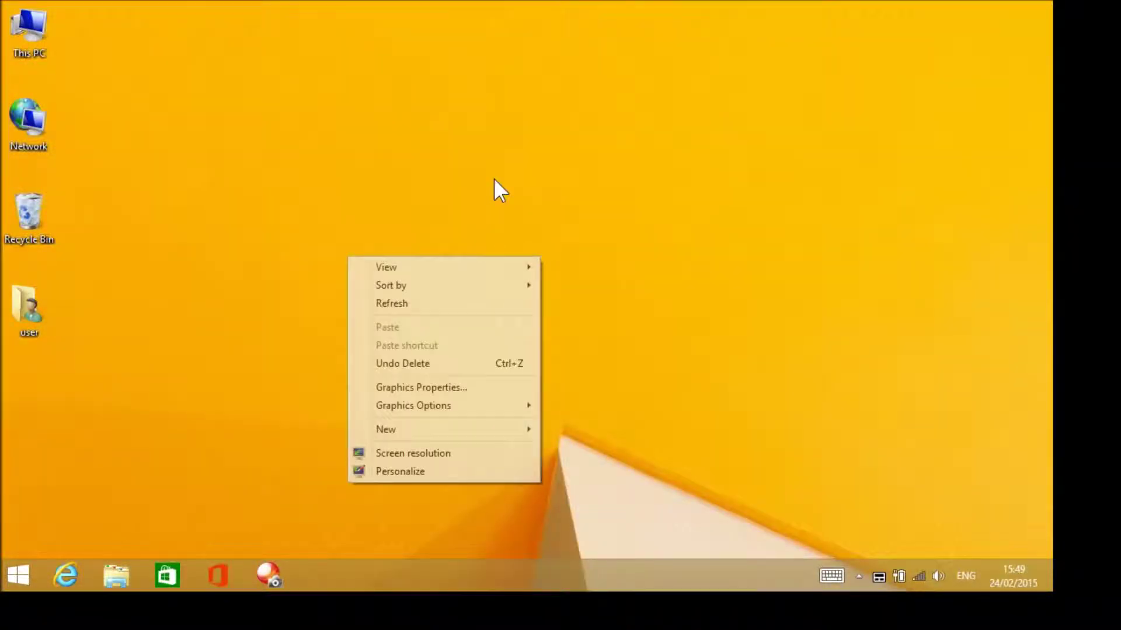
{"action": "left_click", "coordinate": [400, 448]}
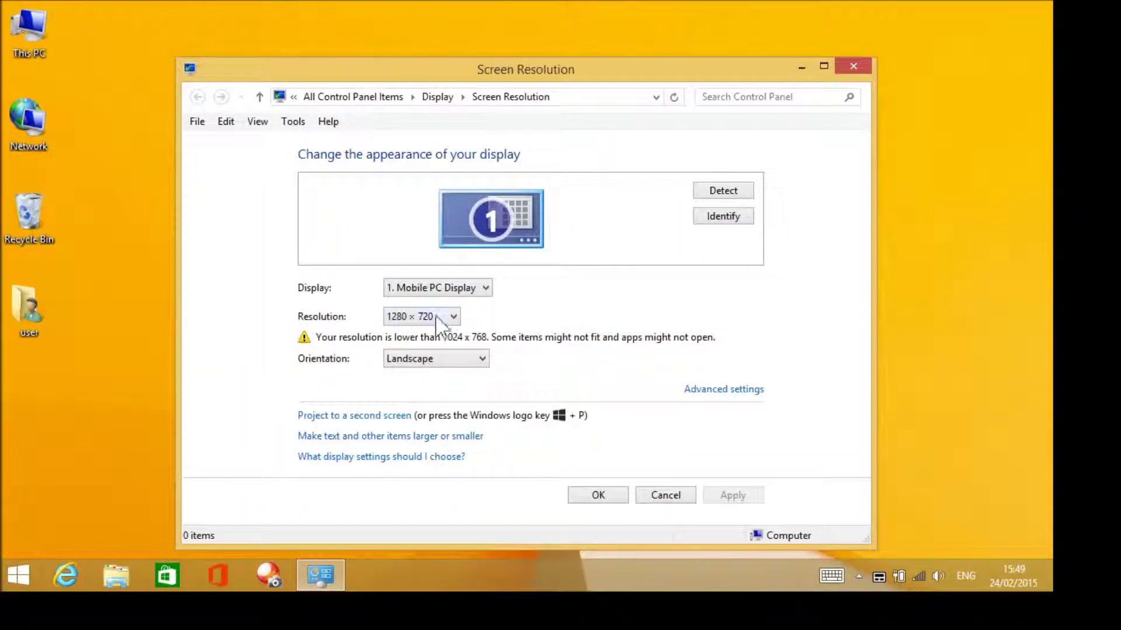
{"action": "left_click", "coordinate": [432, 316]}
{"action": "left_click_drag", "start_coordinate": [402, 463], "coordinate": [417, 370]}
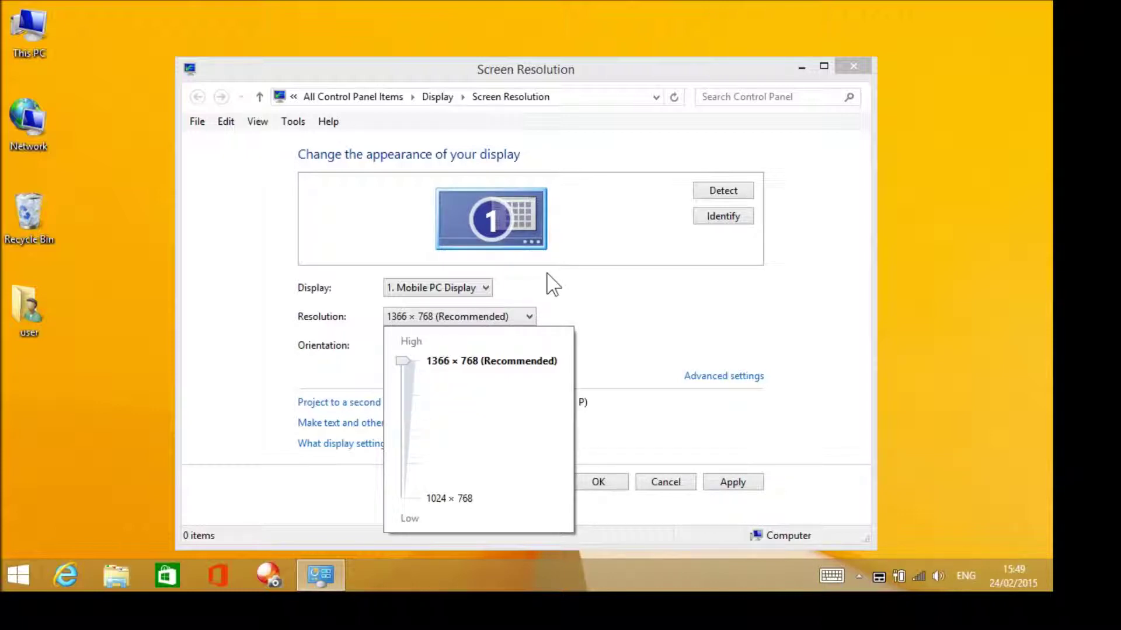
{"action": "left_click", "coordinate": [739, 487]}
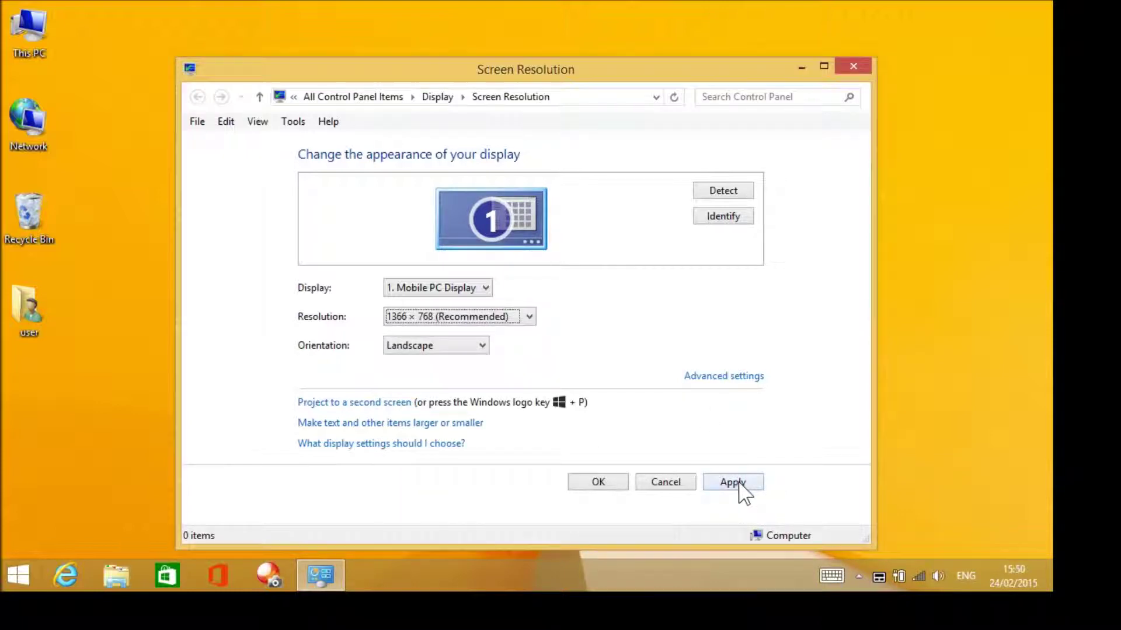
{"action": "left_click", "coordinate": [739, 488]}
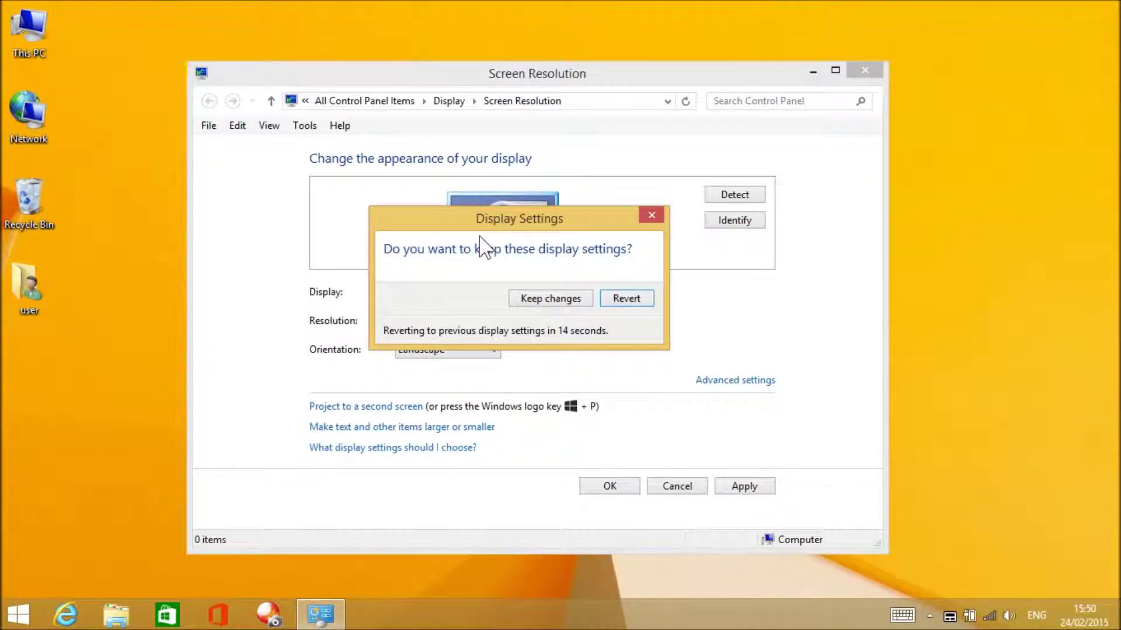
{"action": "left_click", "coordinate": [529, 296]}
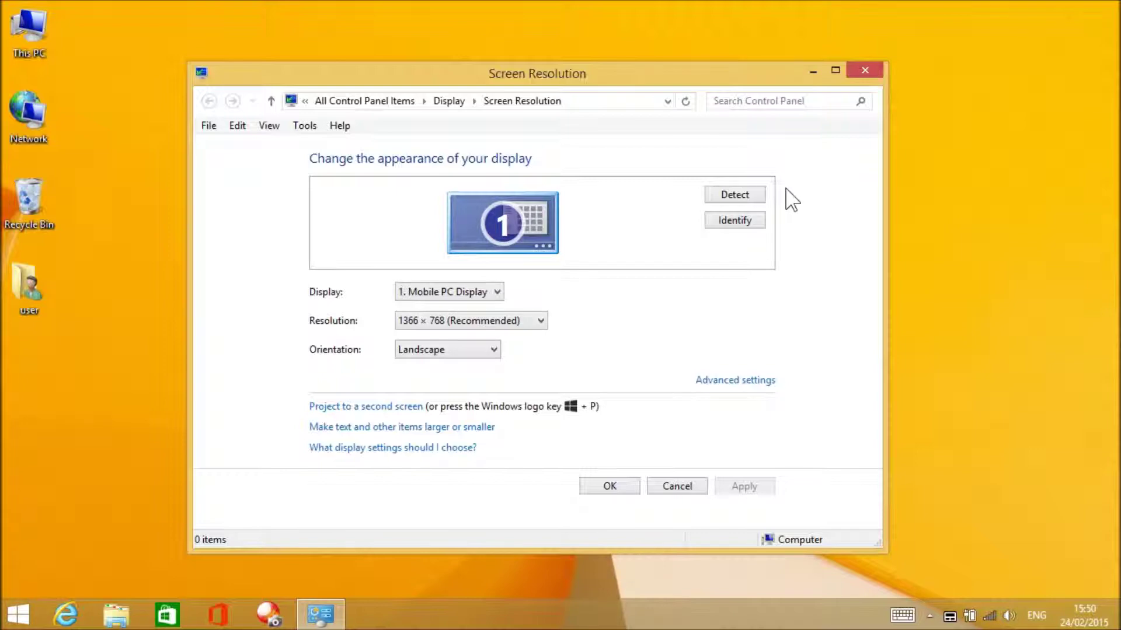
{"action": "left_click", "coordinate": [865, 71]}
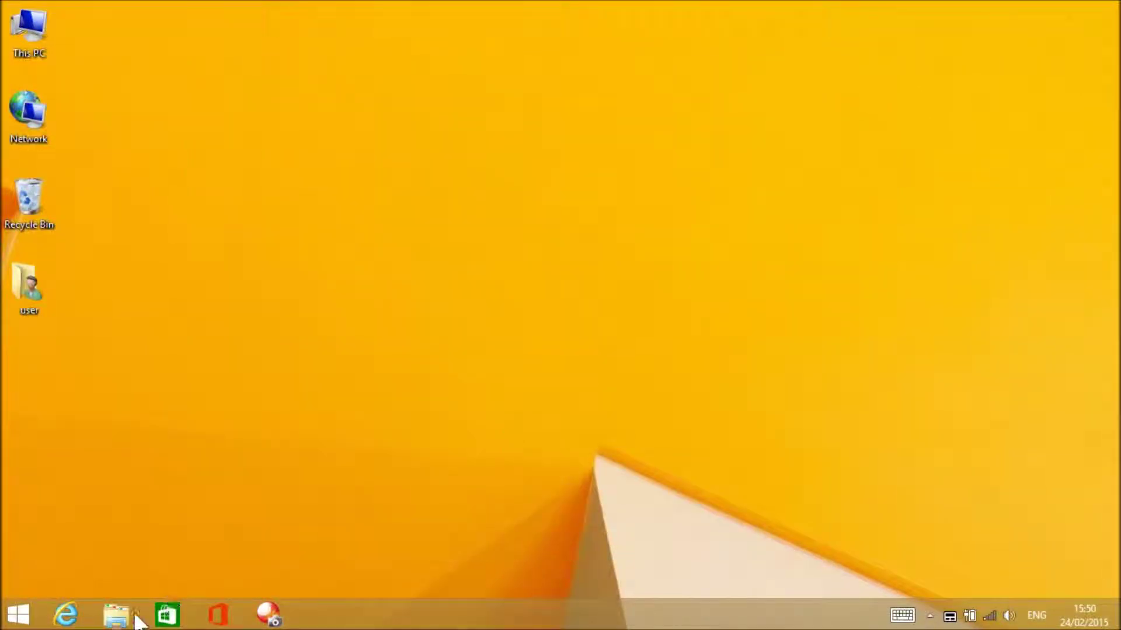
- Open File Explorer to check how This PC fills the screen at the recommended resolution, and close it
{"action": "left_click", "coordinate": [130, 620]}
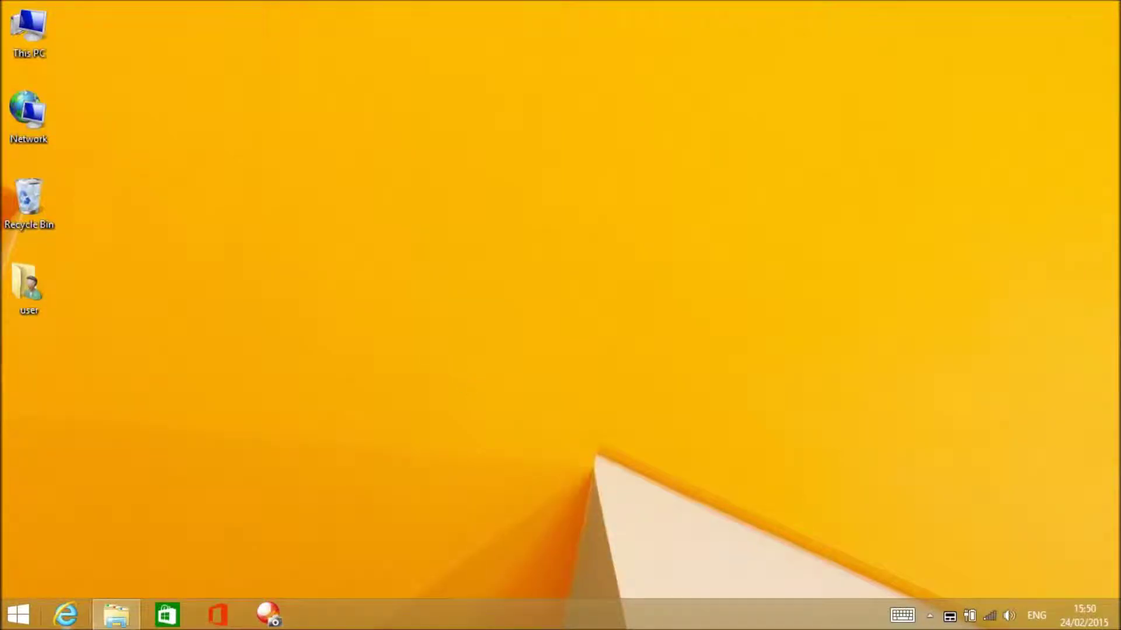
{"action": "left_click", "coordinate": [125, 620]}
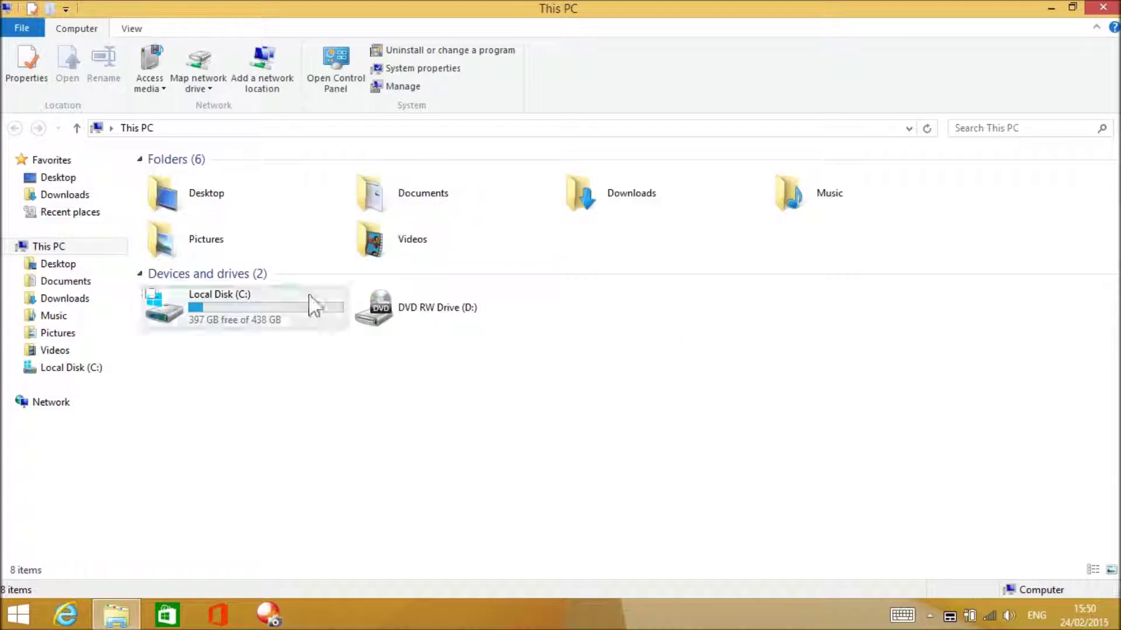
{"action": "left_click", "coordinate": [1105, 8]}
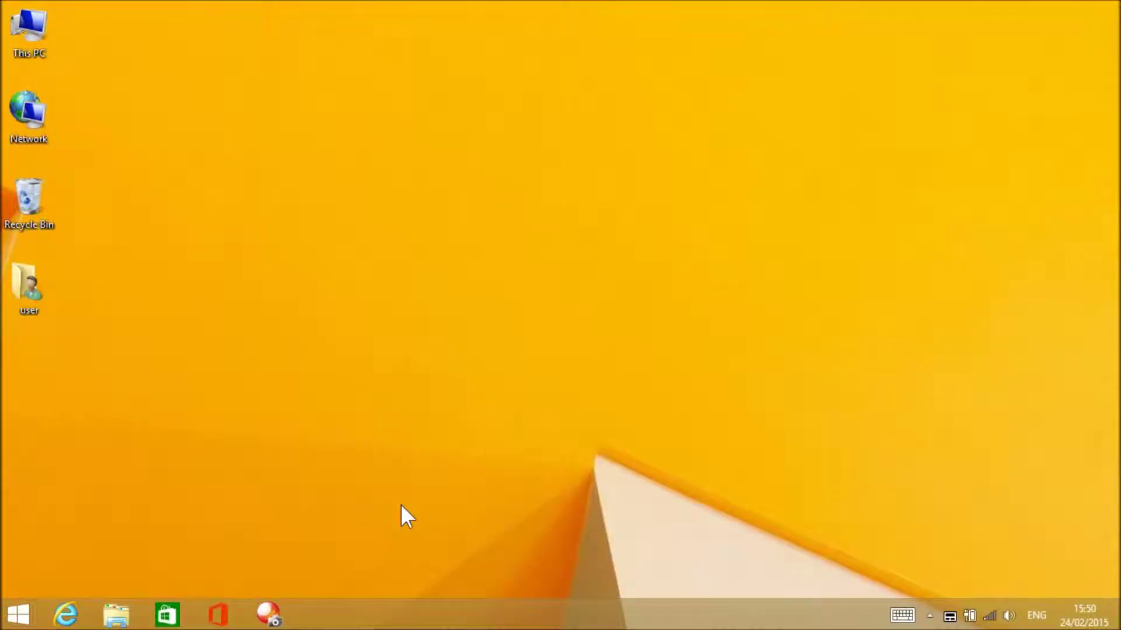
{"action": "right_click", "coordinate": [554, 256]}
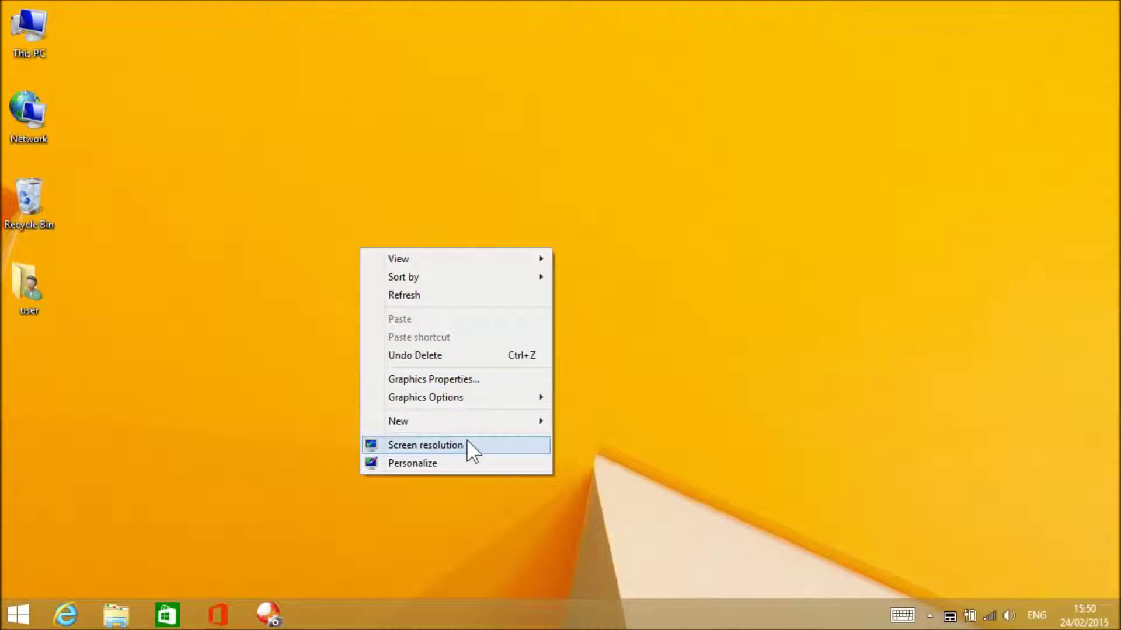
{"action": "left_click", "coordinate": [625, 412]}
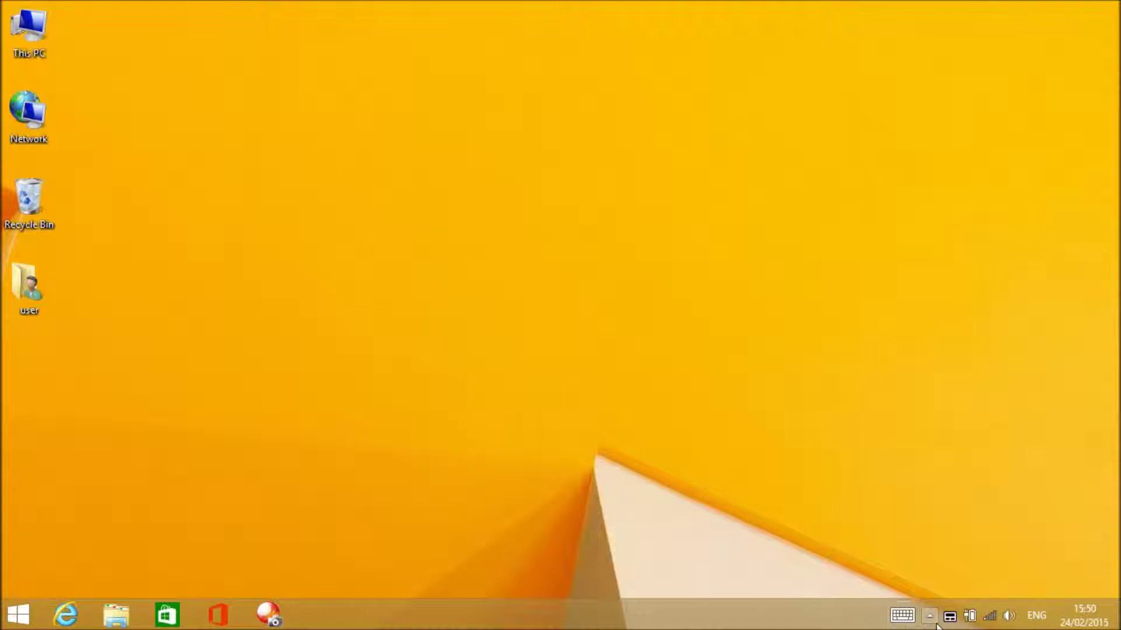